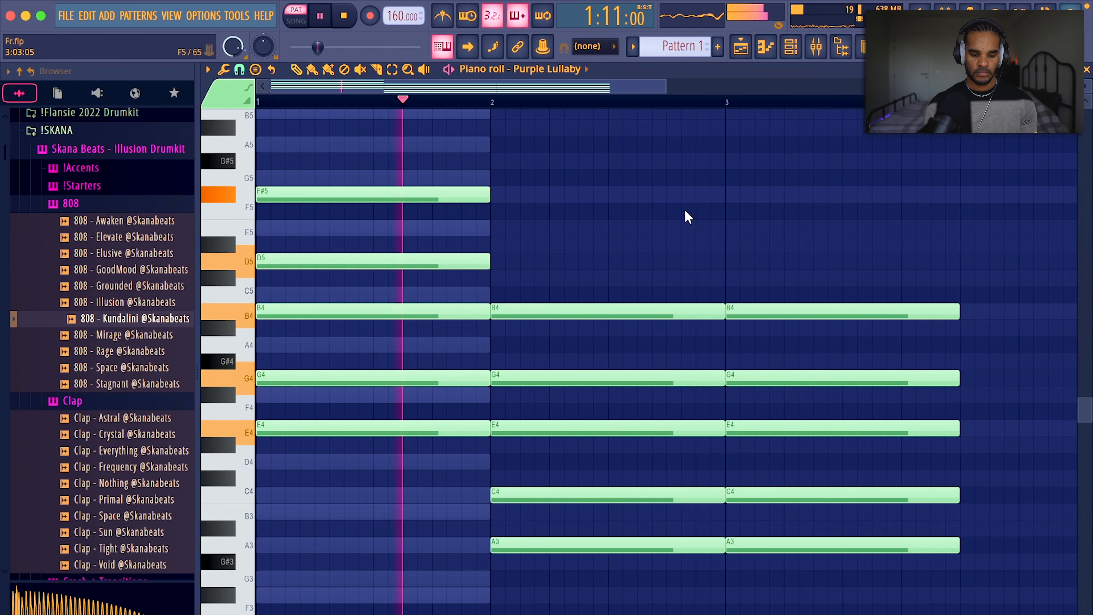
Transpose all the chords up one octave and delete the F#6 note from the first chord
key("space")
key("ctrl+Up")
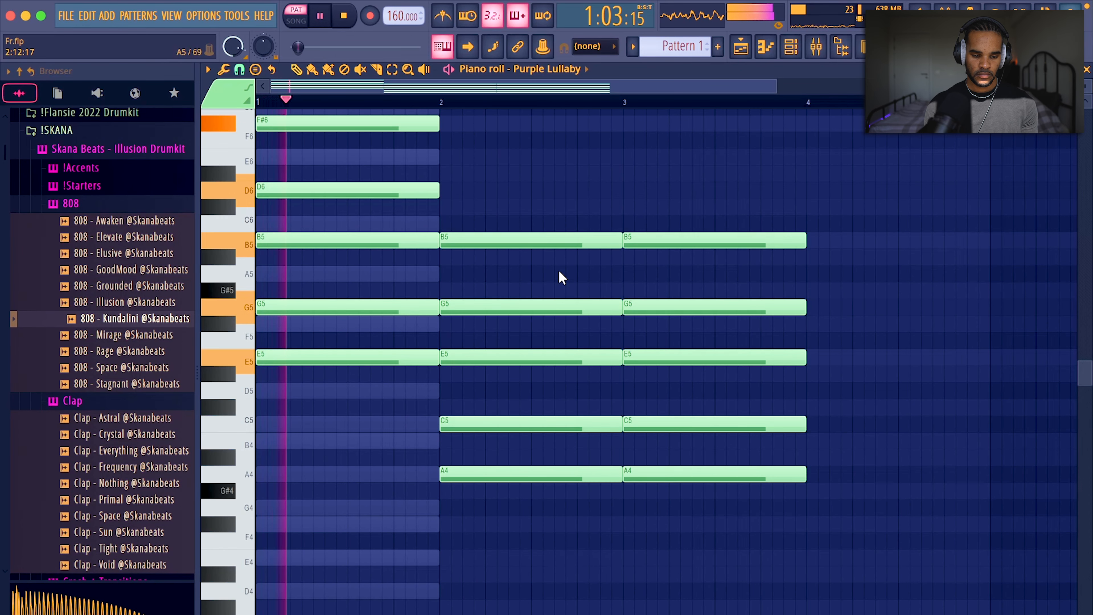
right_click(306, 125)
key("space")
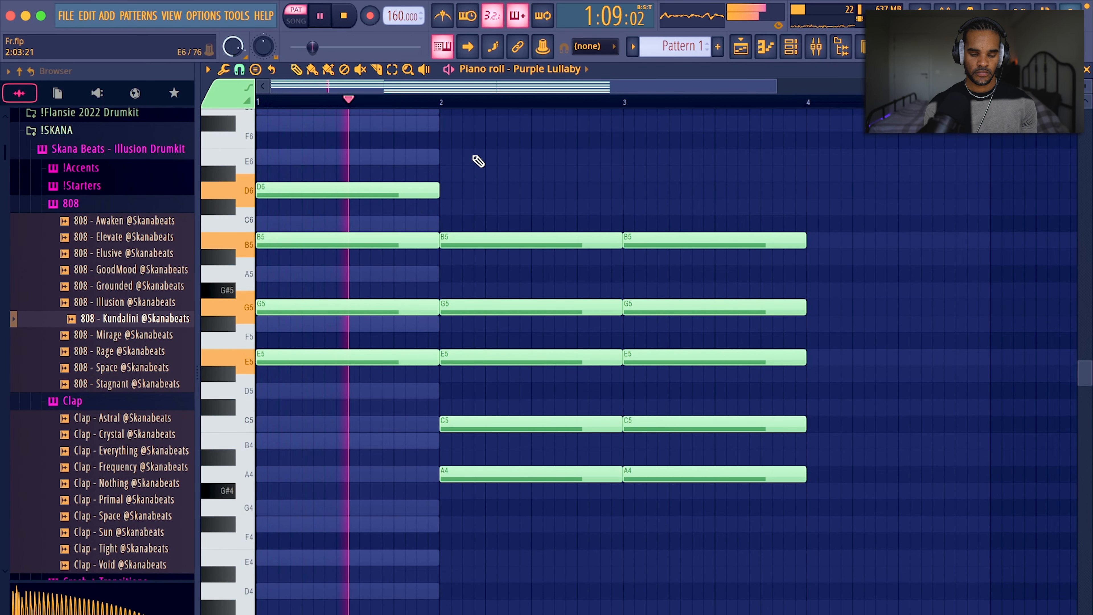
Delete the B5 note from the bar 3 chord and extend its remaining notes to the start of bar 5
right_click(688, 242)
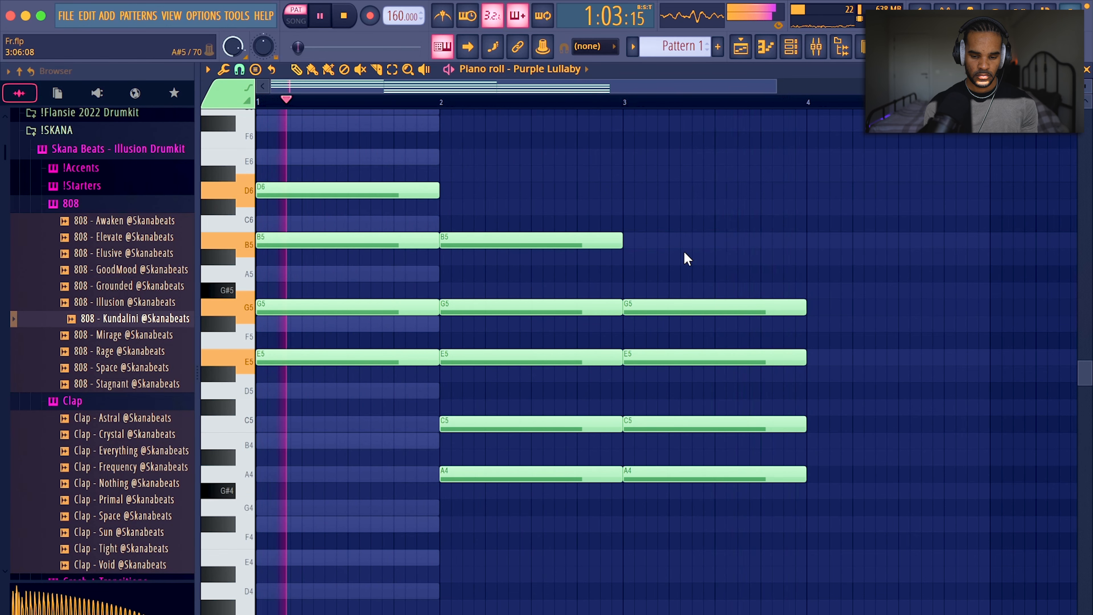
left_click_drag(687, 259, 654, 547)
left_click_drag(806, 306, 985, 304)
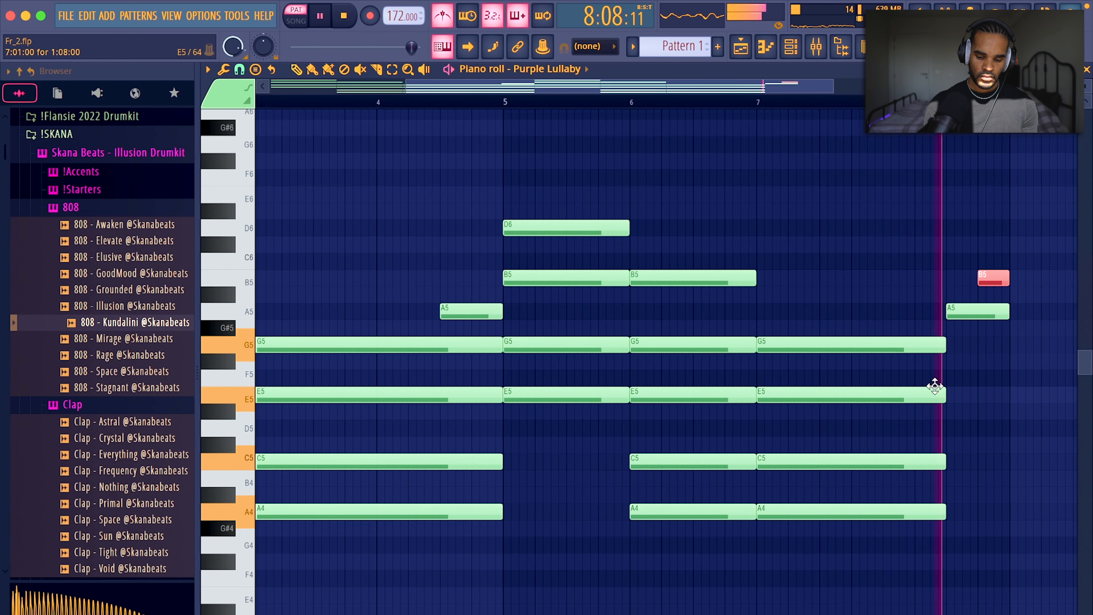
Duplicate the four-note bar 7 chord directly after itself and cut the copy at the start of bar 9
left_click_drag(899, 342, 880, 525)
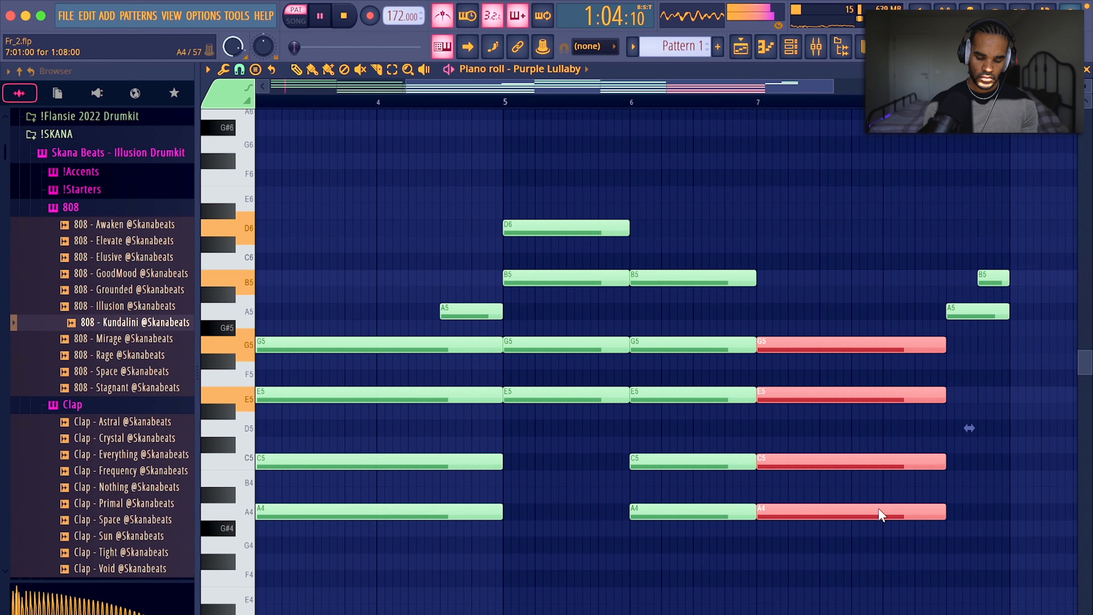
key("super+b")
left_click(885, 477, "super")
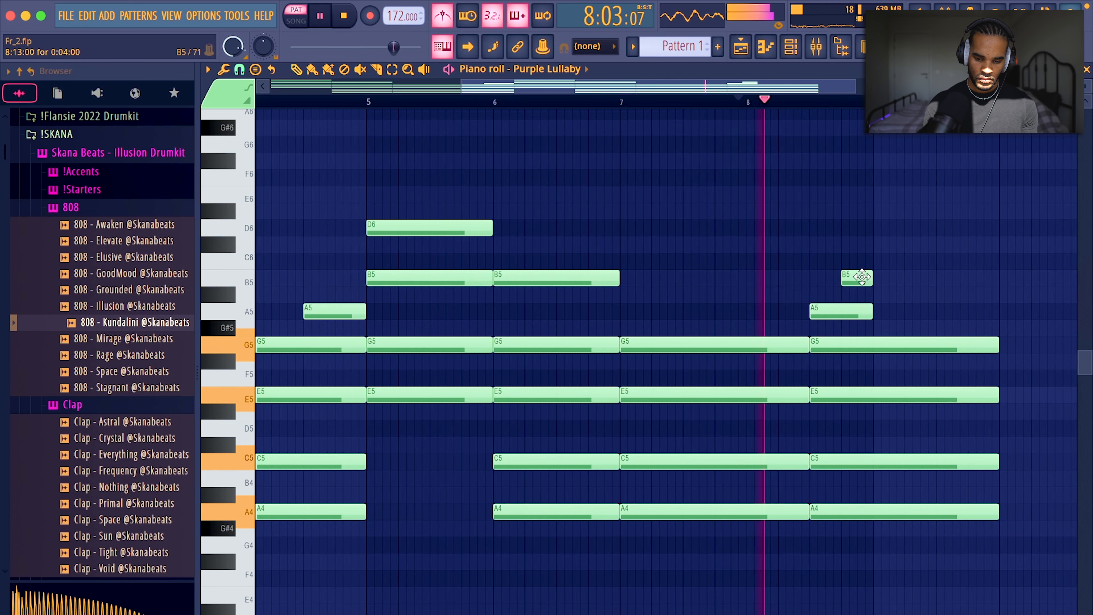
mouse_move(862, 277)
left_mouse_down()
mouse_move(847, 277)
mouse_move(873, 277)
left_mouse_up()
left_click_drag(875, 330, 877, 525)
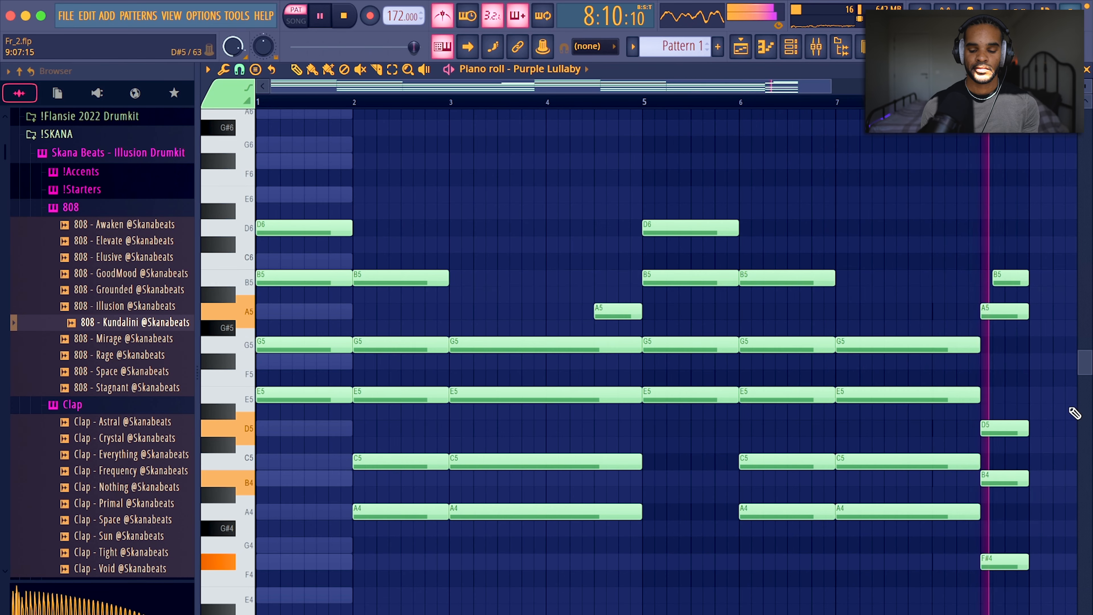
Raise the F#4 note of the short final chord to G4 and play the pattern
key("space")
left_click_drag(1010, 547, 1010, 531)
key("space")
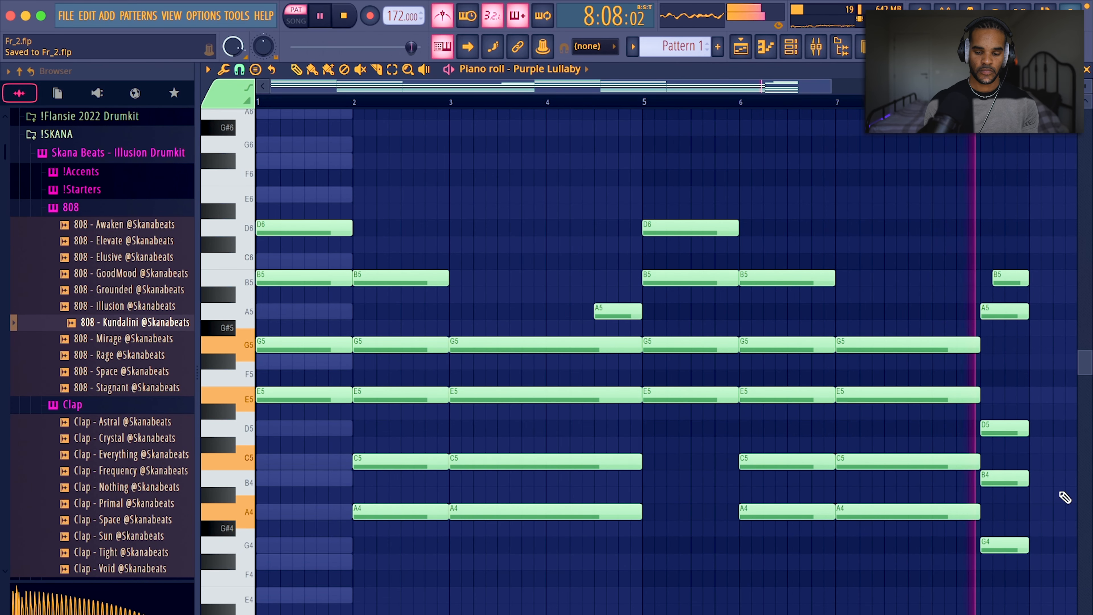
Leave the piano roll and route the Purple Lullaby channel to mixer track 2
left_click(1087, 70)
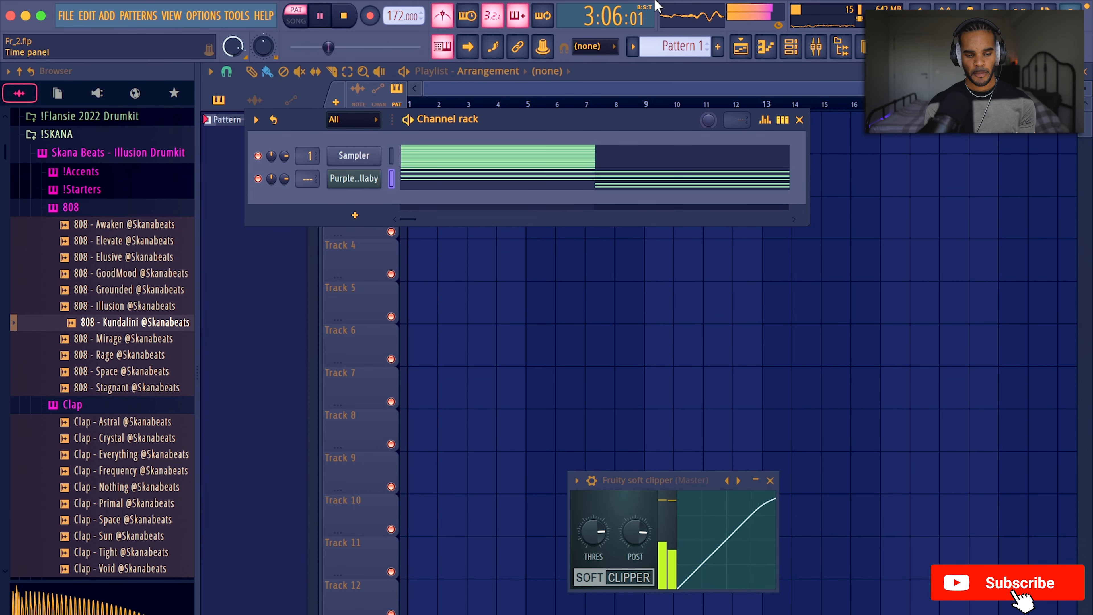
left_click(364, 213)
left_click(681, 133)
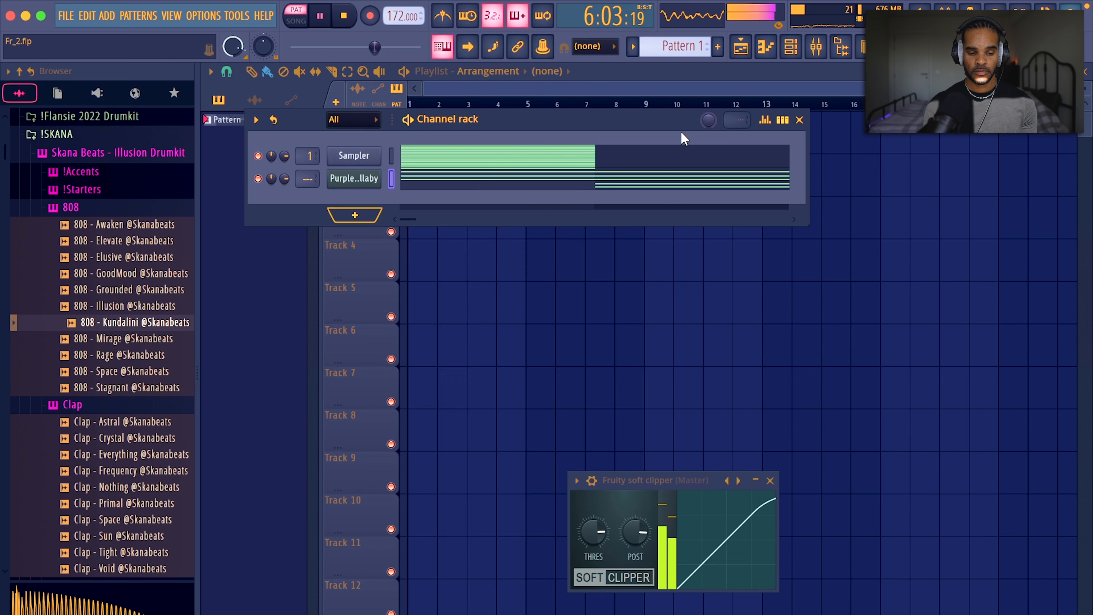
key("super+l")
left_click(799, 119)
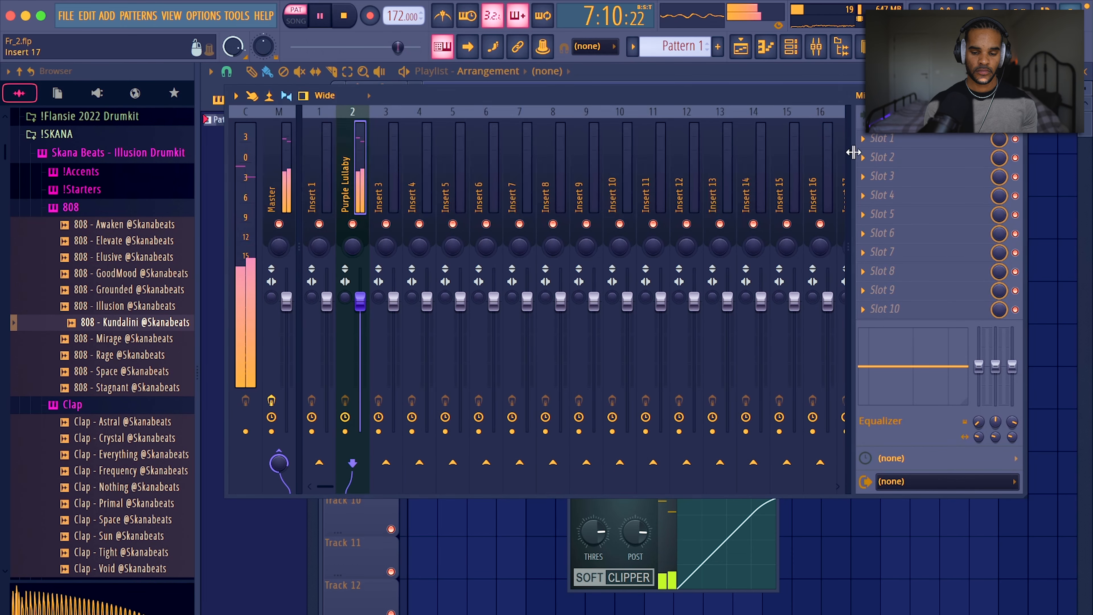
Add ValhallaVintageVerb in slot 3 of the Purple Lullaby mixer track and adjust its mix and decay
left_click(882, 175)
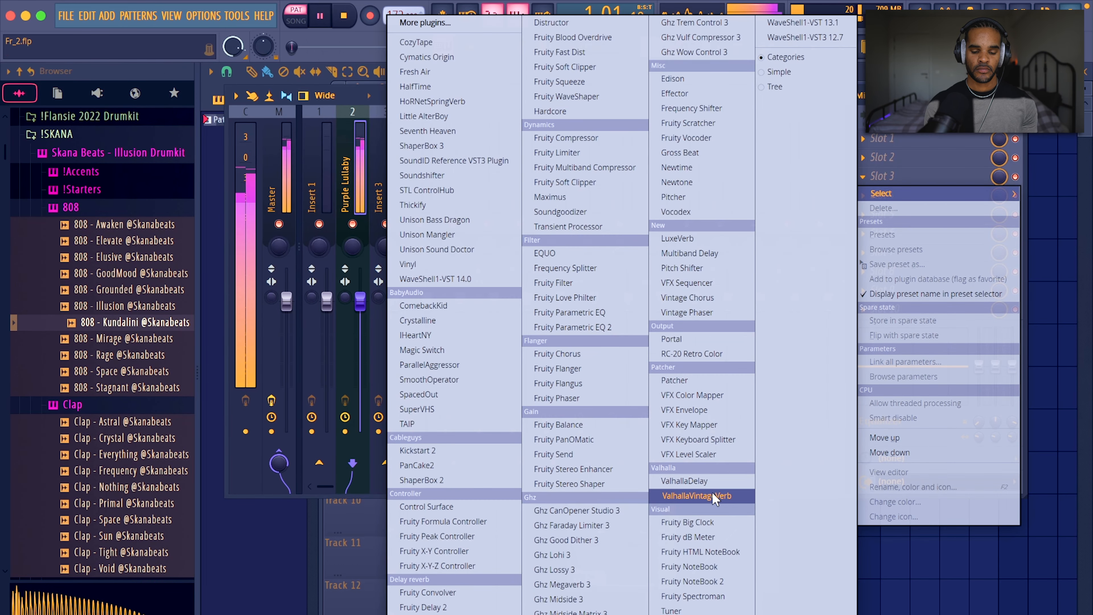
left_click(695, 495)
left_click_drag(52, 283, 52, 294)
left_click_drag(175, 246, 178, 293)
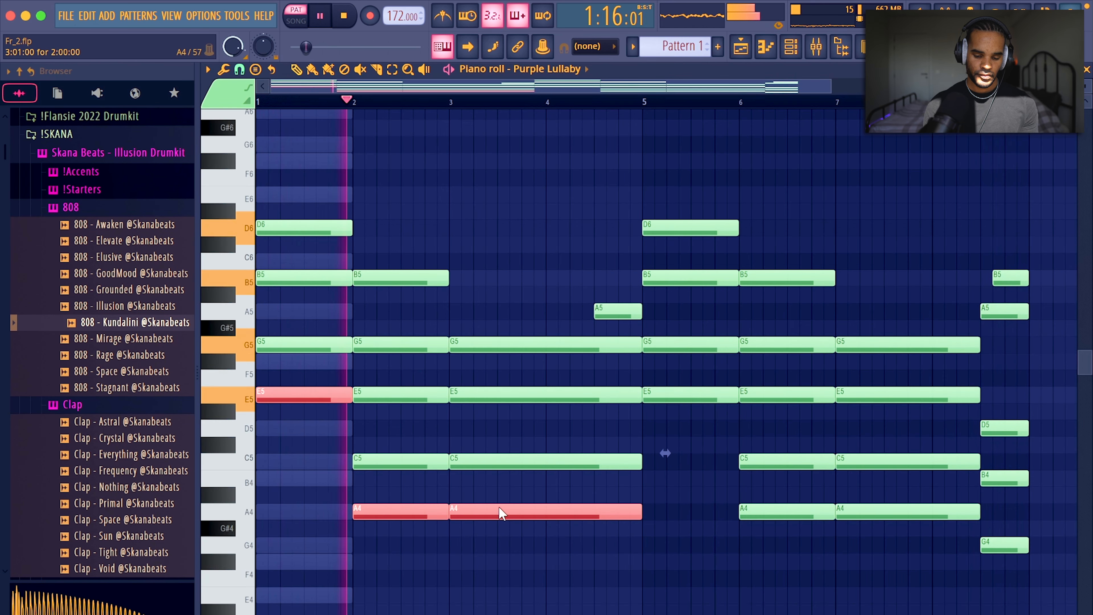
Copy the lowest note of every chord into the BassDeepSaw piano roll and play the pattern from the start
left_click(695, 398, "ctrl")
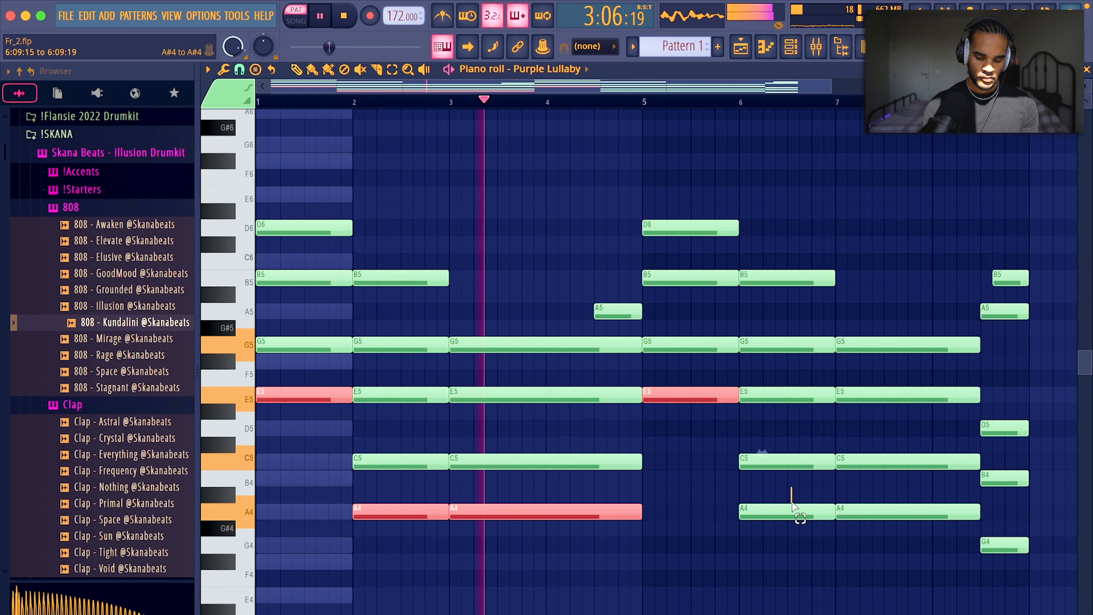
left_click_drag(791, 501, 903, 526)
left_click(1003, 545, "ctrl")
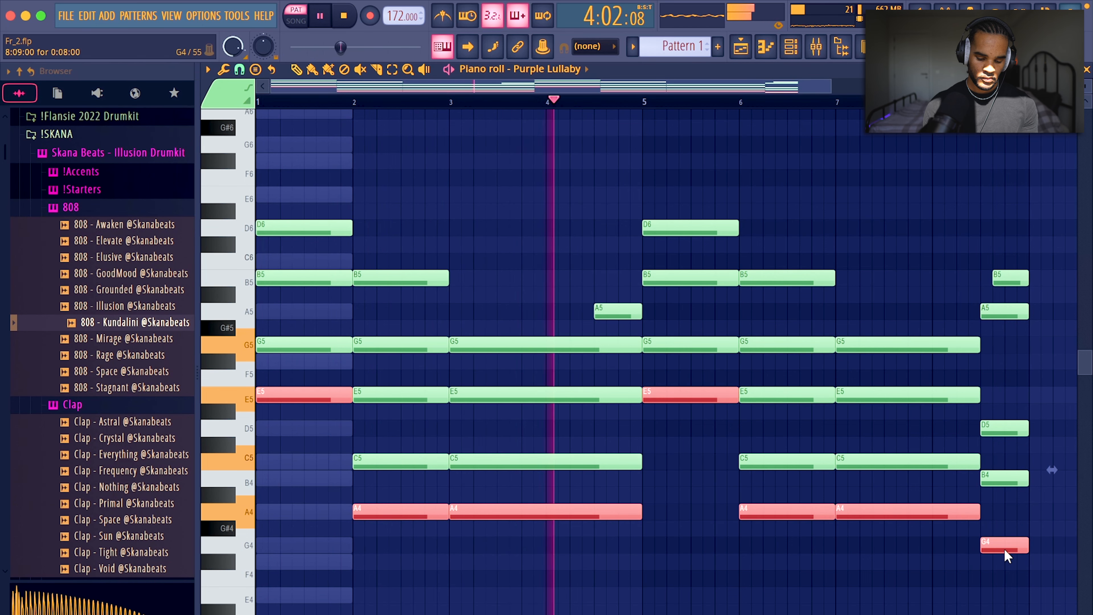
left_click(559, 69)
left_click(554, 129)
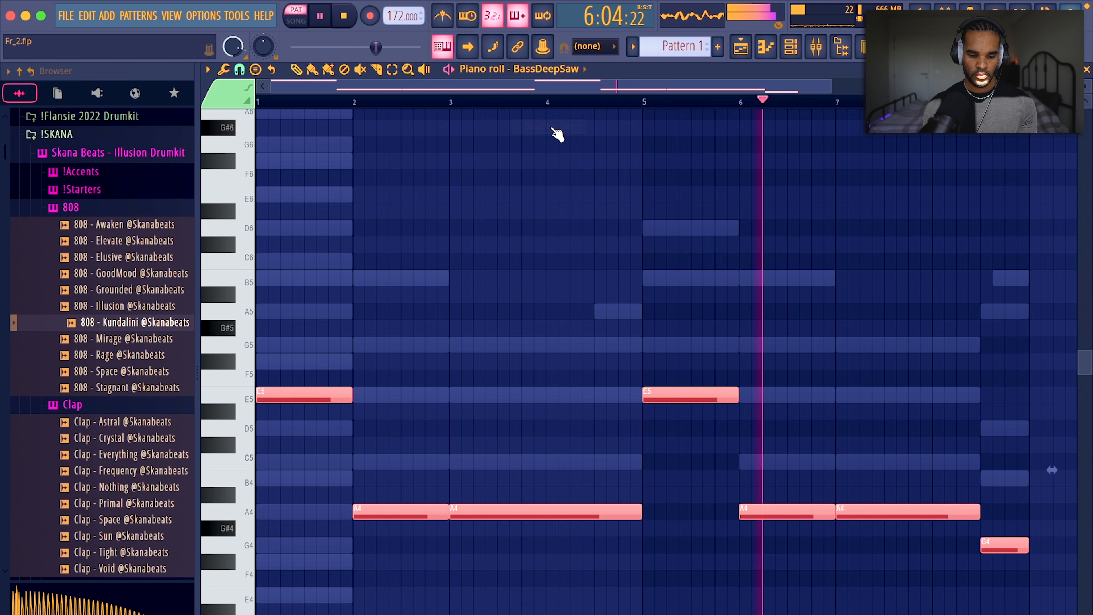
key("space")
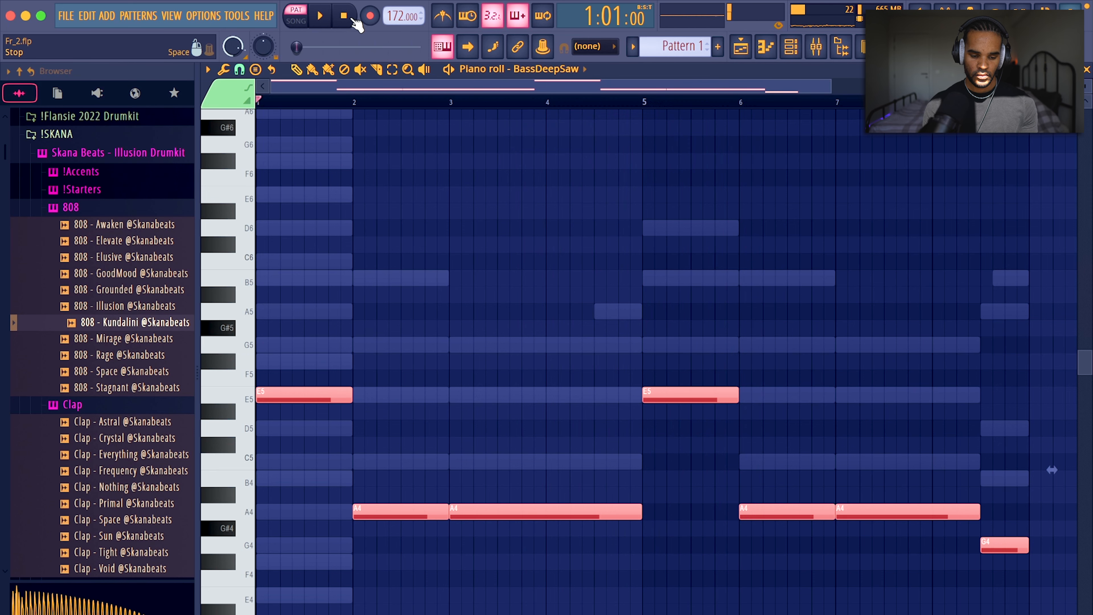
key("space")
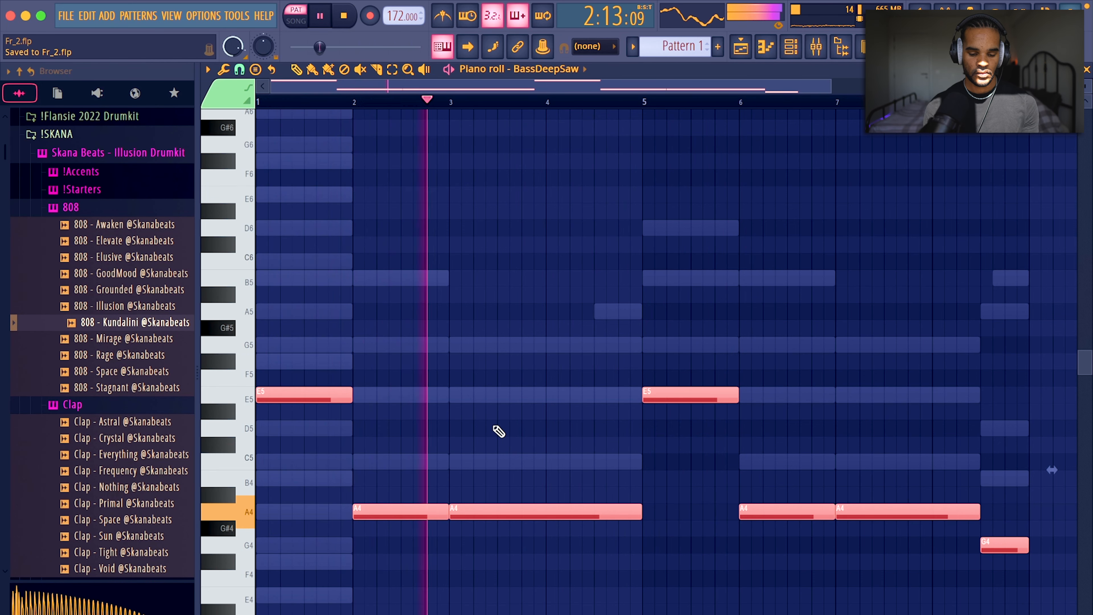
Route the BassDeepSaw channel to mixer track 3 and add Vintage Chorus in slot 4
left_click(790, 48)
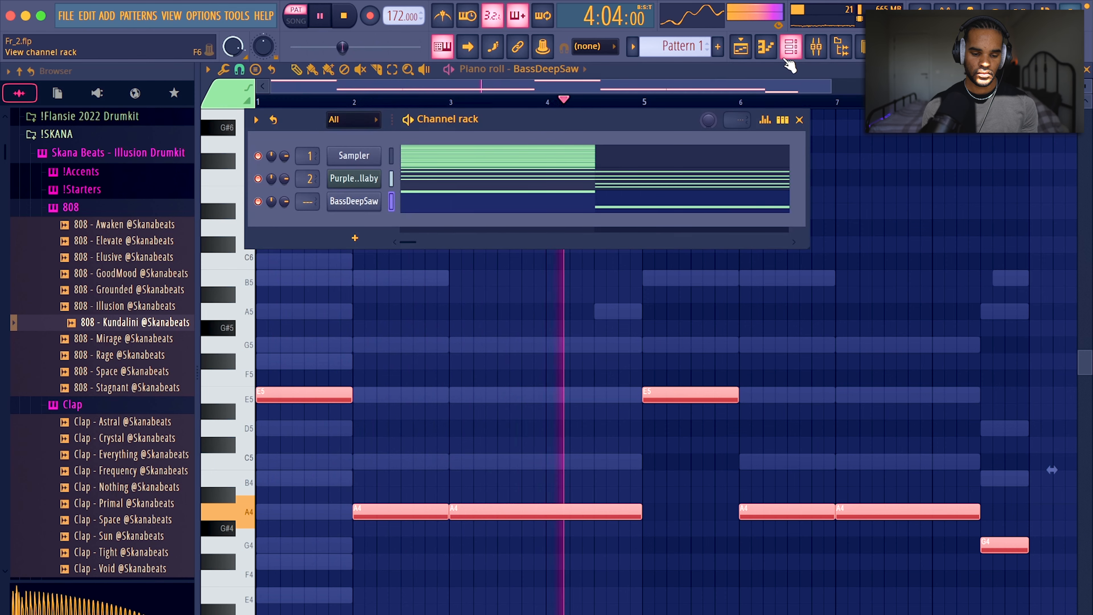
key("F9")
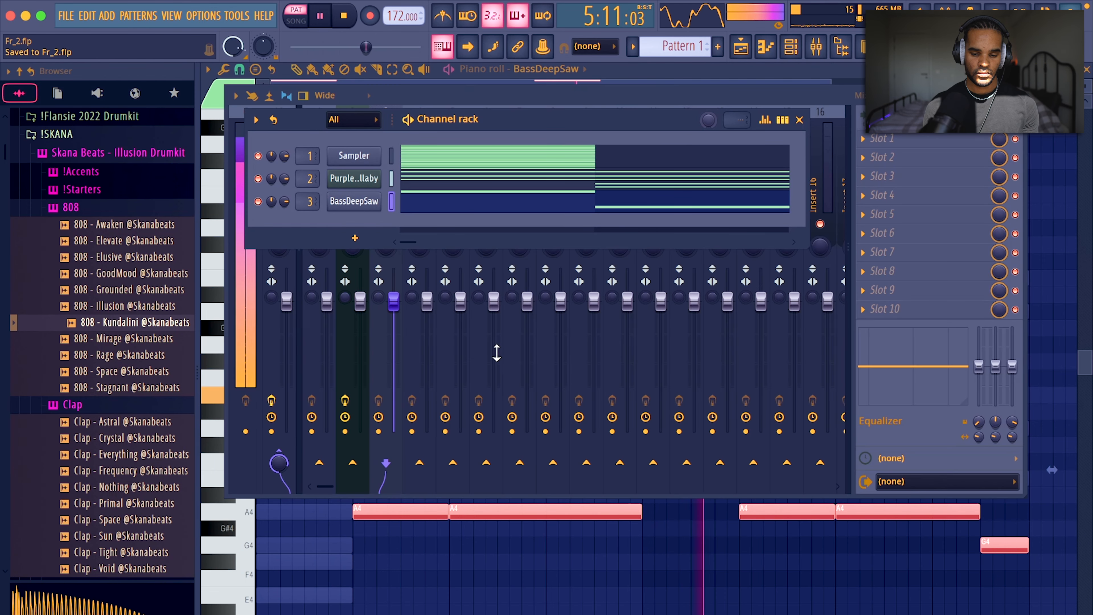
left_click(886, 195)
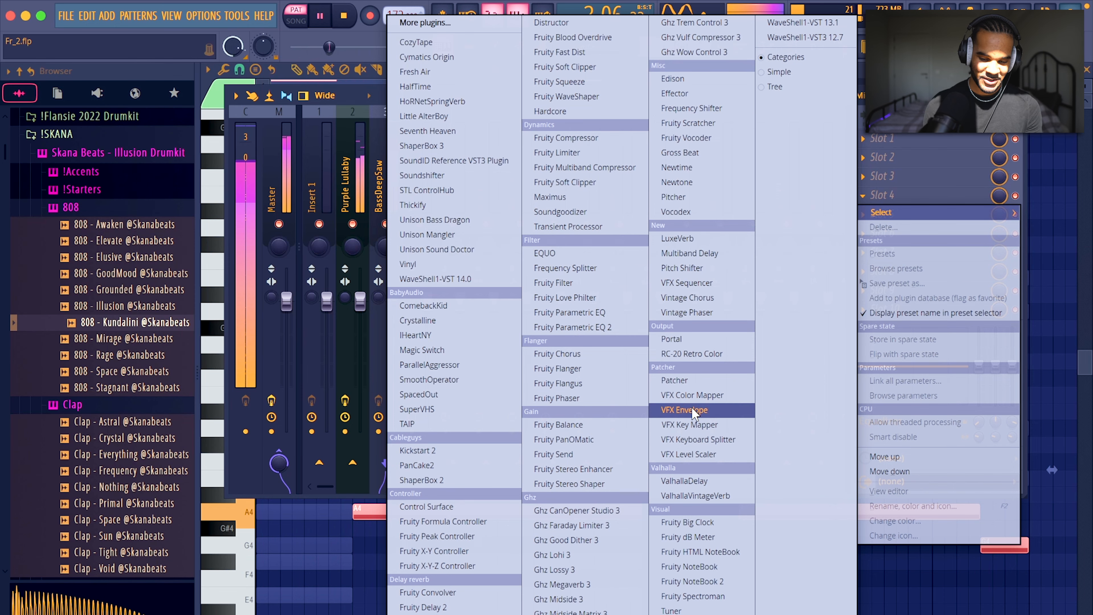
left_click(704, 301)
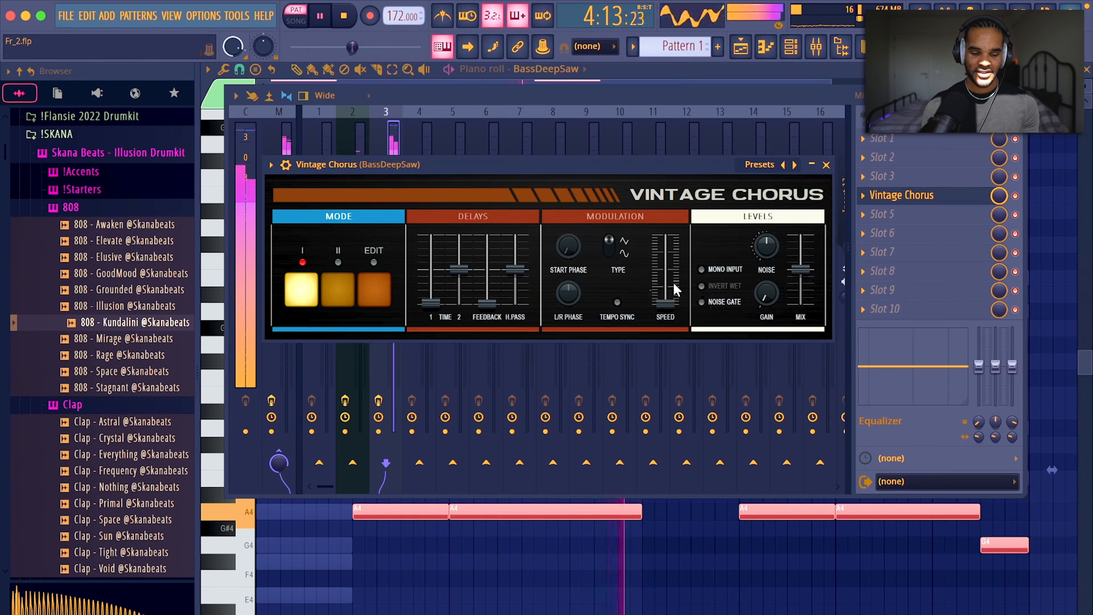
Add Fruity Limiter in slot 5 of the BassDeepSaw track with a lowered ceiling, and save the project
left_click(904, 214)
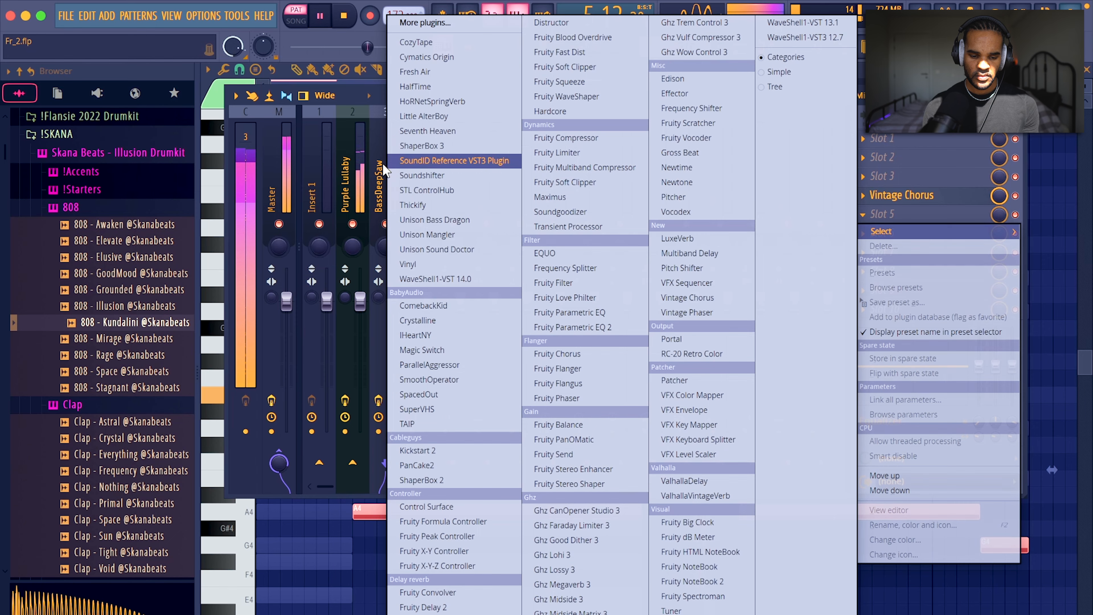
left_click(593, 153)
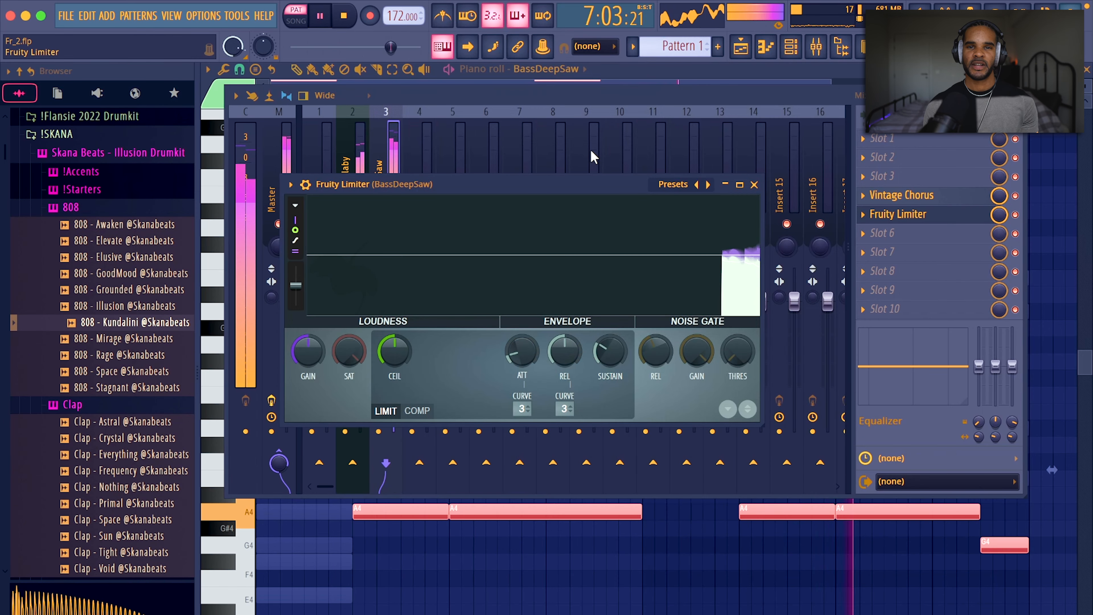
left_click_drag(395, 351, 396, 369)
key("super+s")
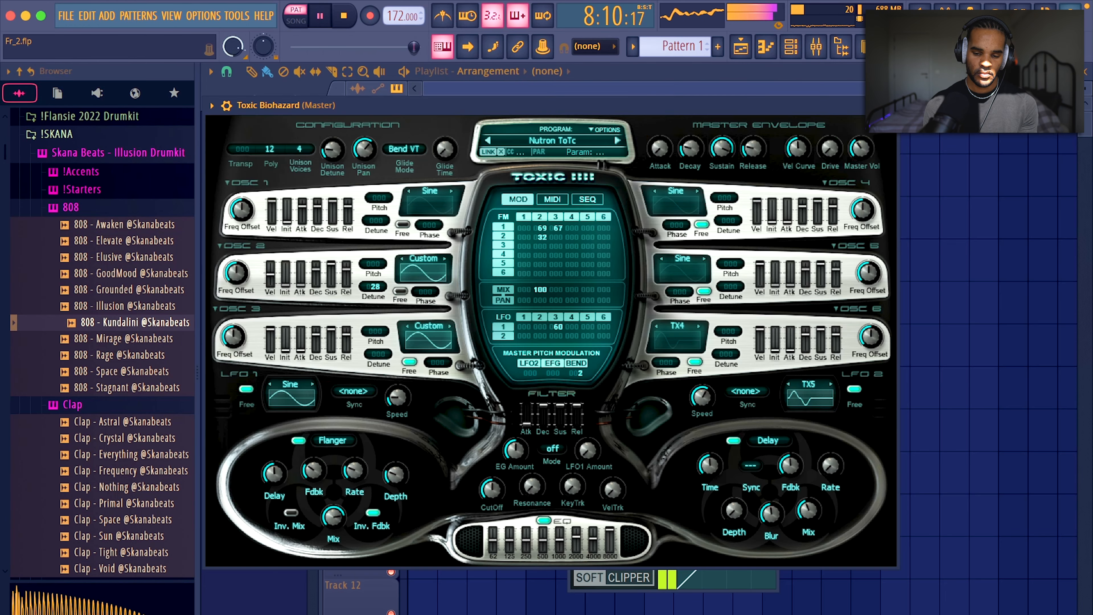
Place two consecutive four-bar E5 notes from bar 1 to the end of bar 8 in the Toxic Biohazard piano roll
key("Escape")
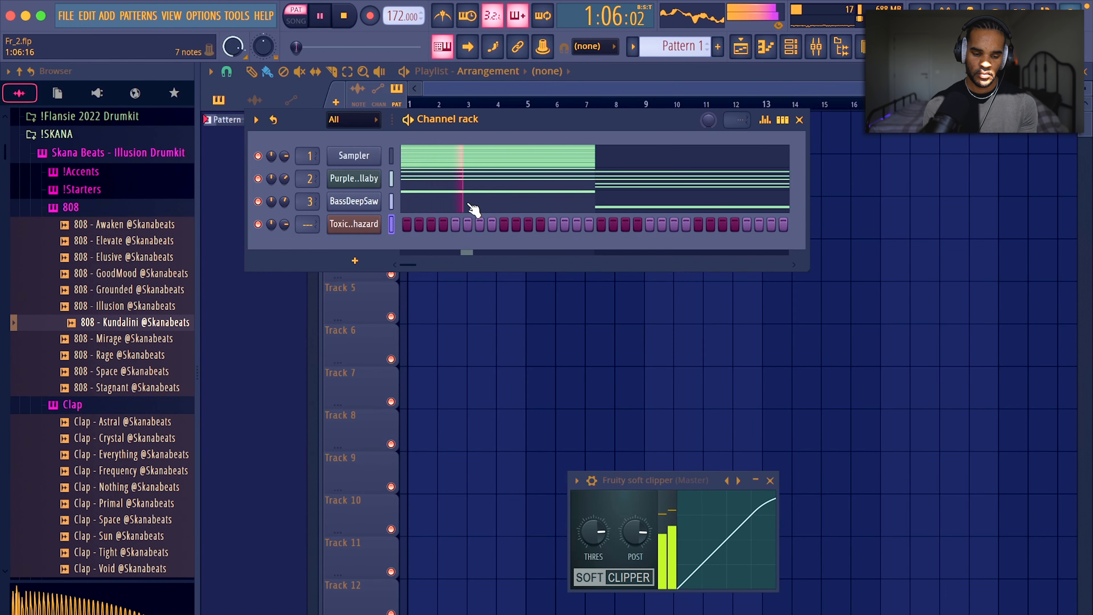
left_click(365, 224)
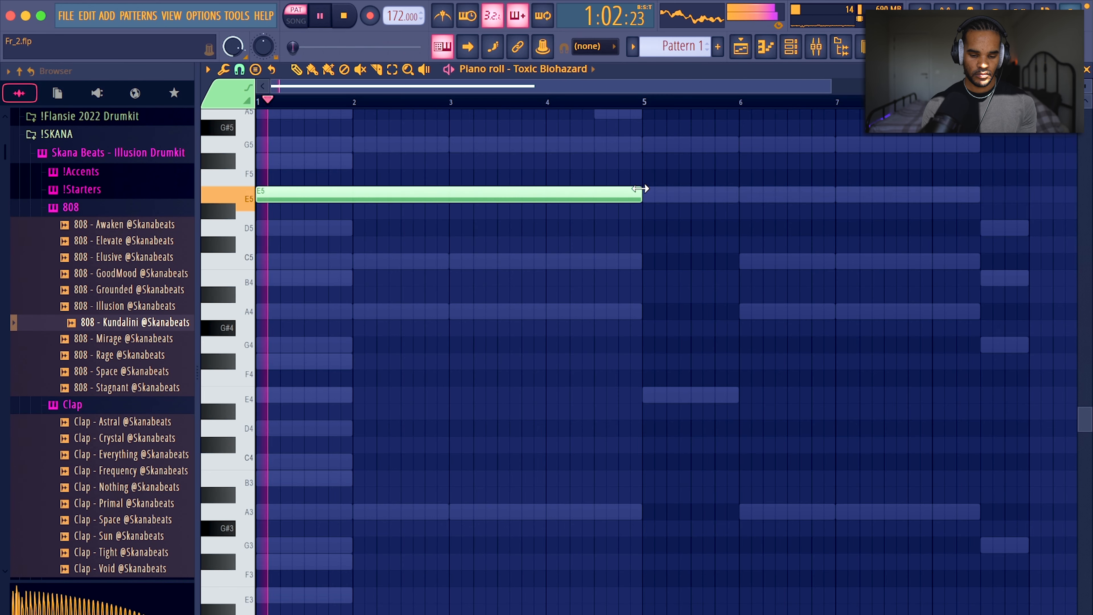
left_click(645, 191)
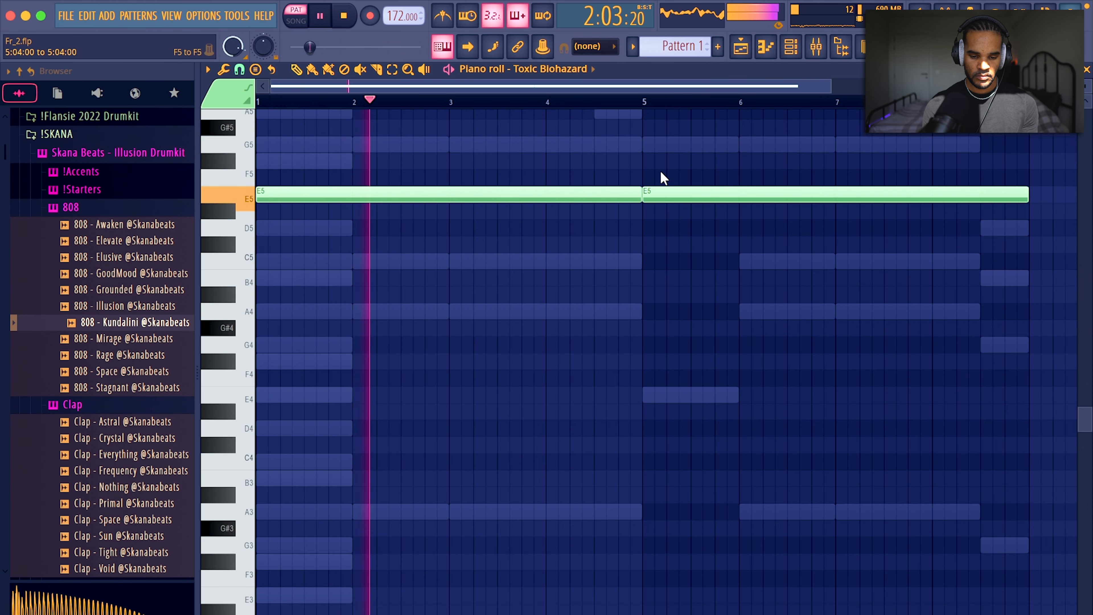
scroll(660, 171, "up", 3)
scroll(706, 164, "down", 2)
Route the Toxic Biohazard channel to its own mixer track and add ValhallaVintageVerb in slot 5 with a 6.25 s decay
left_click(791, 50)
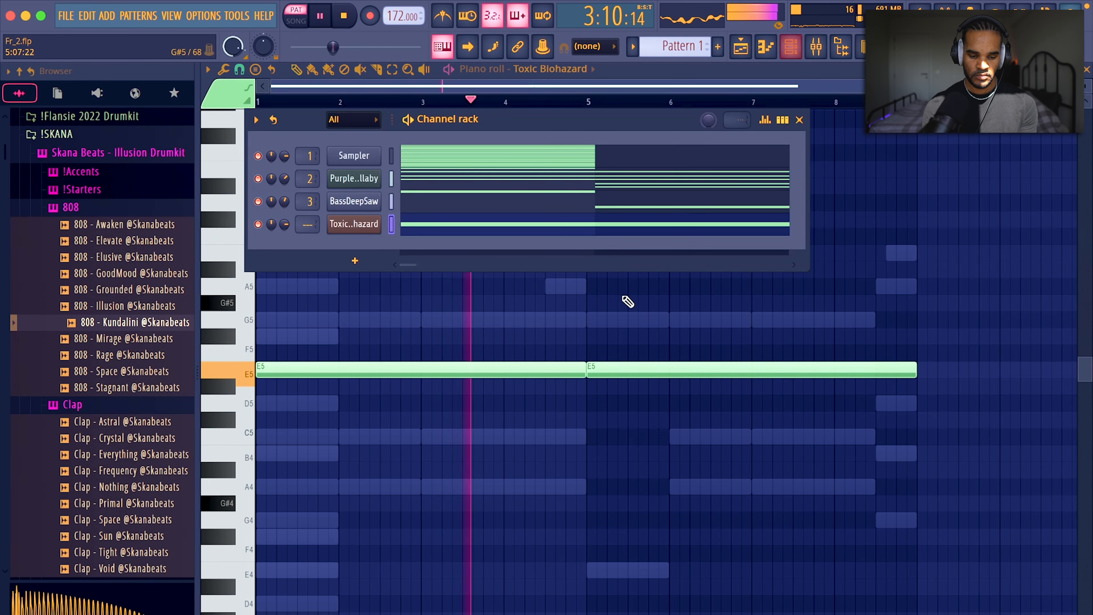
key("F9")
left_click(882, 214)
mouse_move(881, 231)
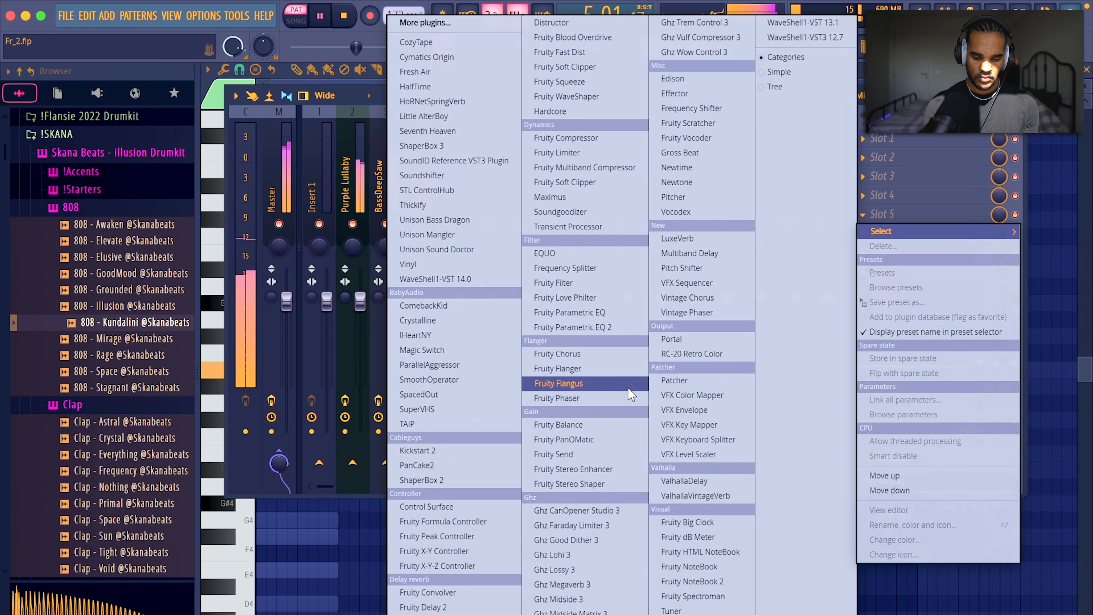
left_click(695, 496)
left_click_drag(275, 314, 272, 298)
left_click(394, 593)
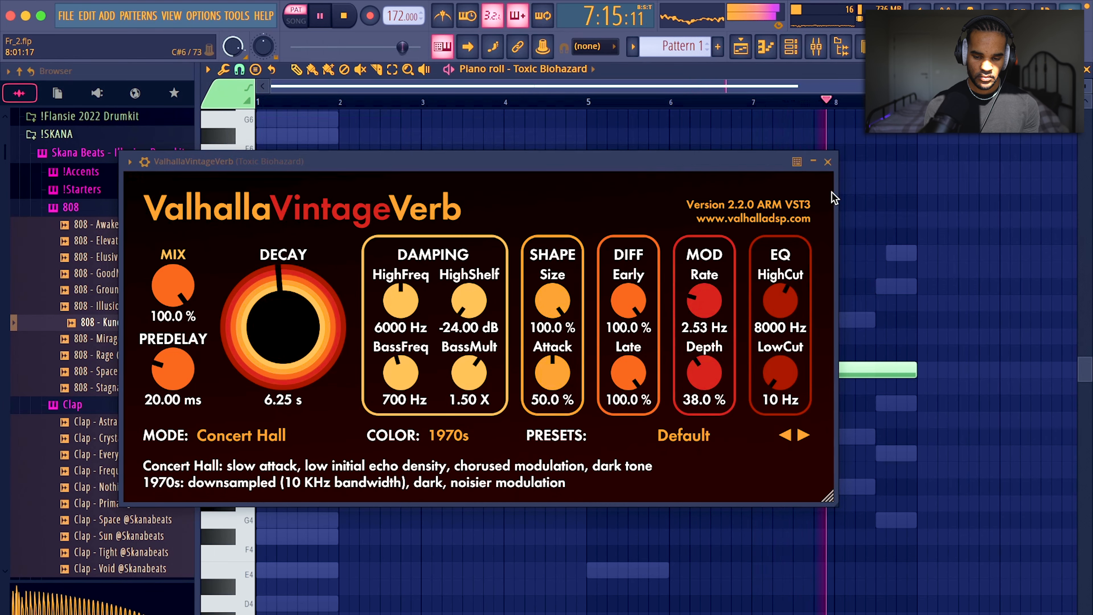
left_click(828, 162)
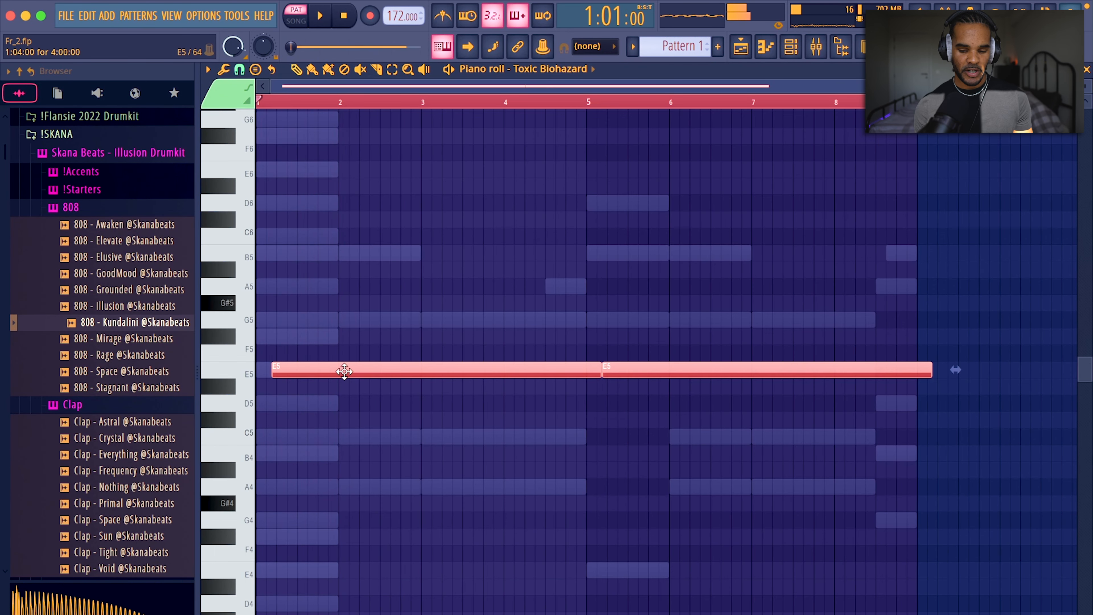
Nudge both Toxic Biohazard E5 notes to start about half a step after the bar line and play the pattern
scroll(344, 371, "up", 5, "ctrl")
key("space")
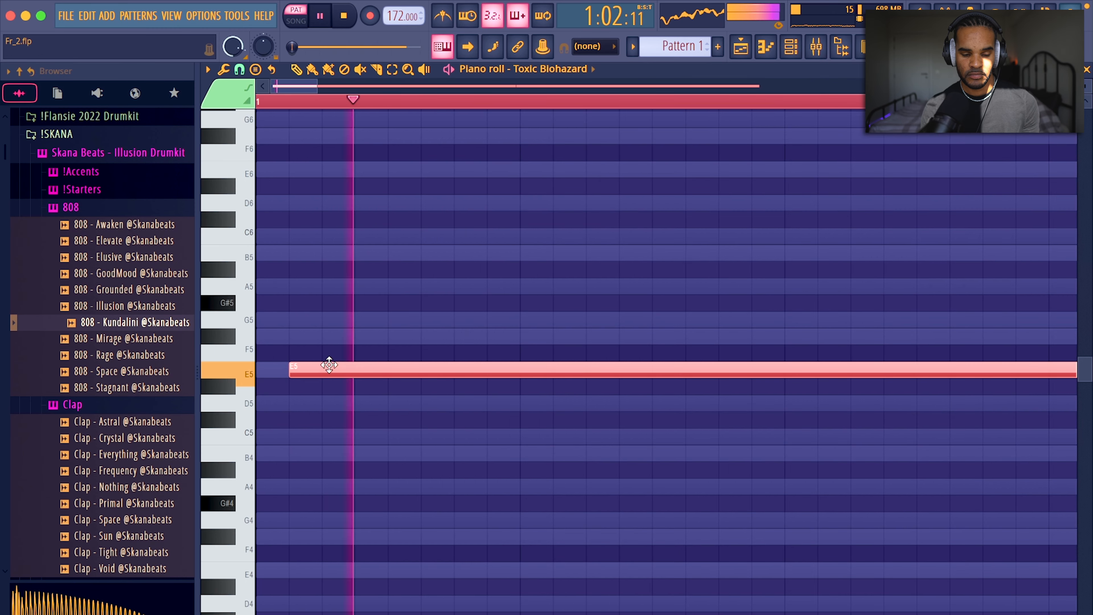
scroll(344, 363, "down", 4, "ctrl")
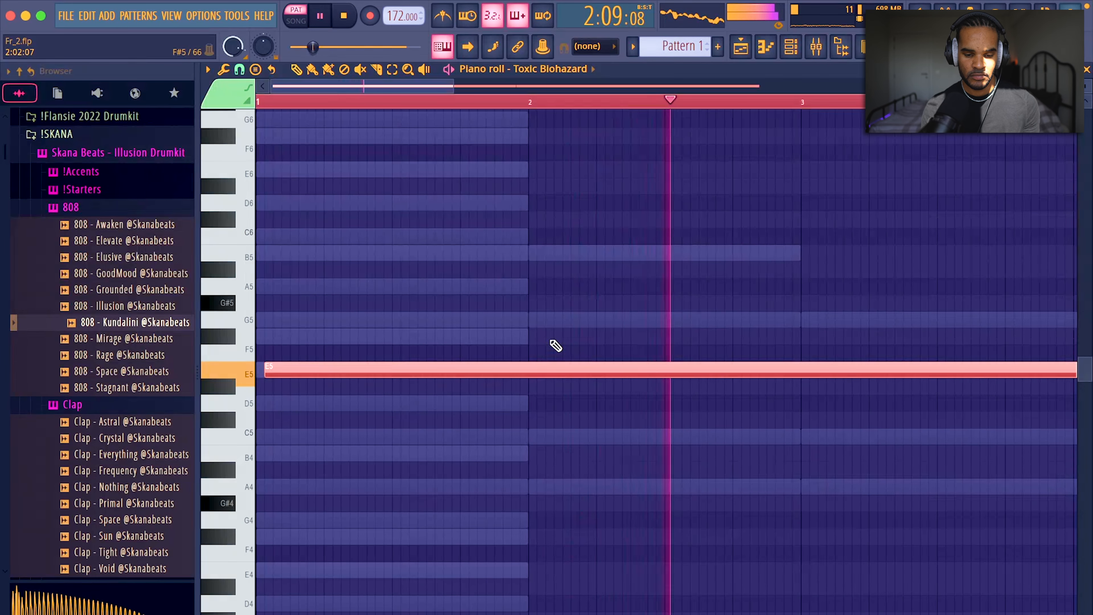
scroll(546, 323, "down", 3, "ctrl")
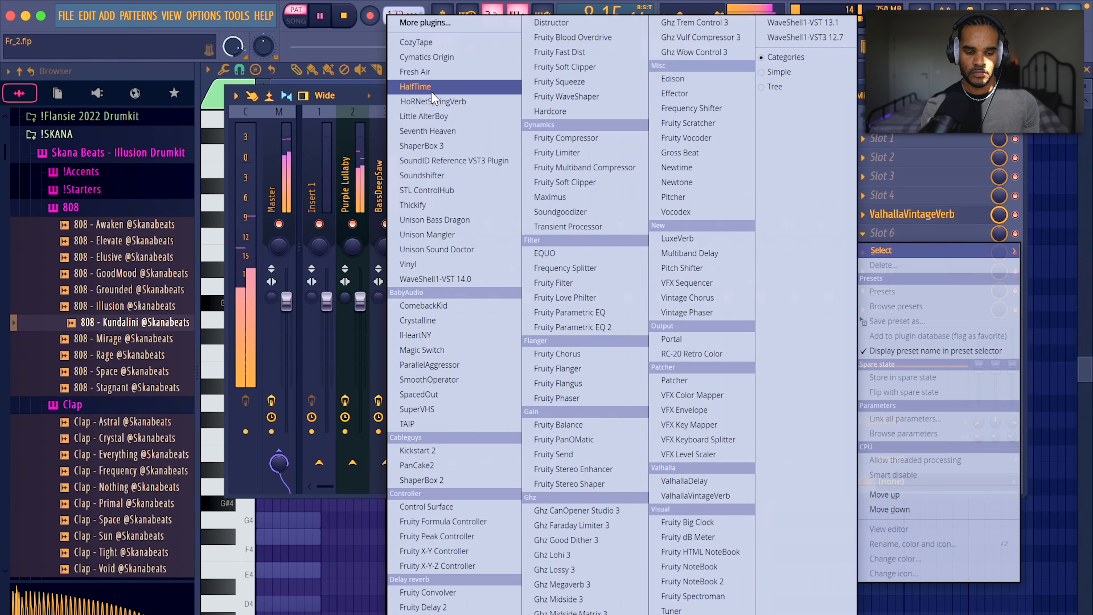
Add HalfTime in slot 6 of the Toxic Biohazard mixer track and set its loop length to 1/2
left_click(432, 87)
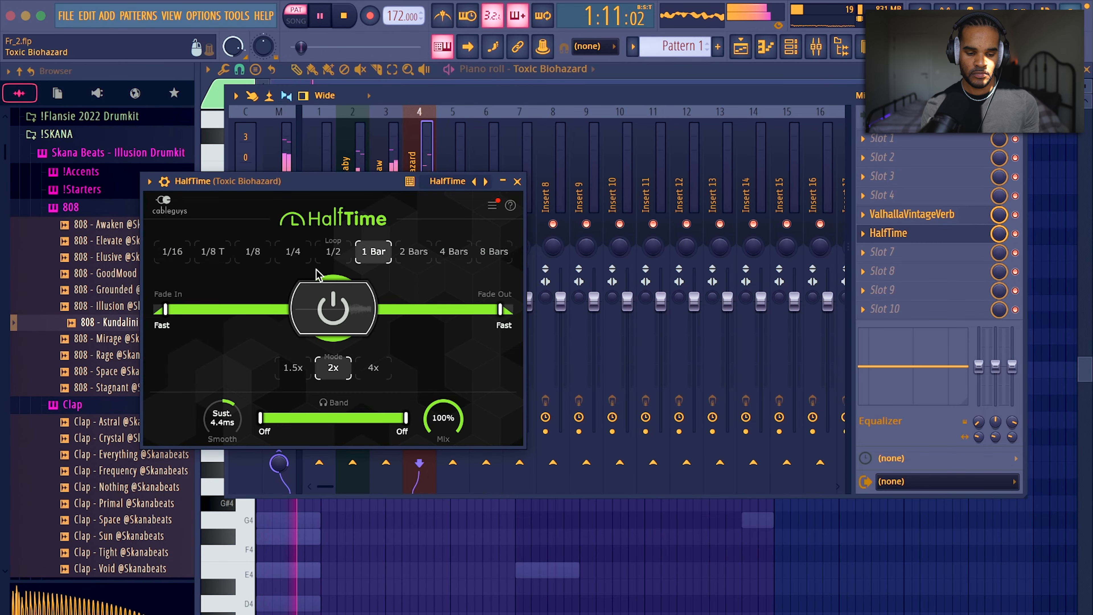
left_click(340, 254)
left_click(518, 181)
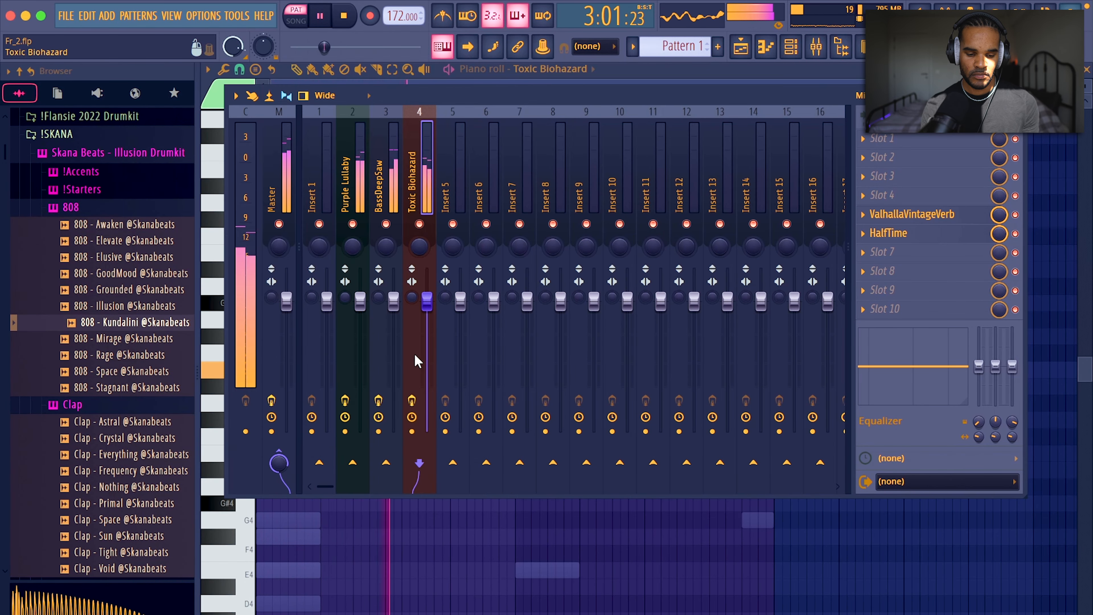
Transpose the Toxic Biohazard piano roll notes up by octave to E7 and play the pattern
left_click(800, 587)
key("space")
key("super+Up")
key("space")
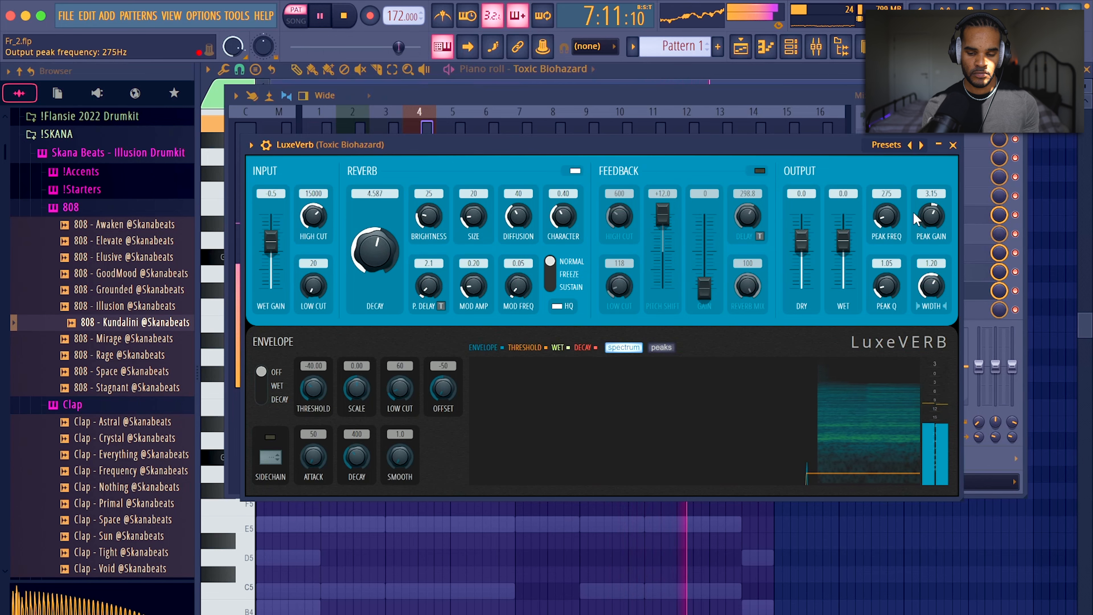
Finish the LuxeVerb setup on the Toxic Biohazard track and lower that track's fader to about -2.5 dB
left_click(953, 145)
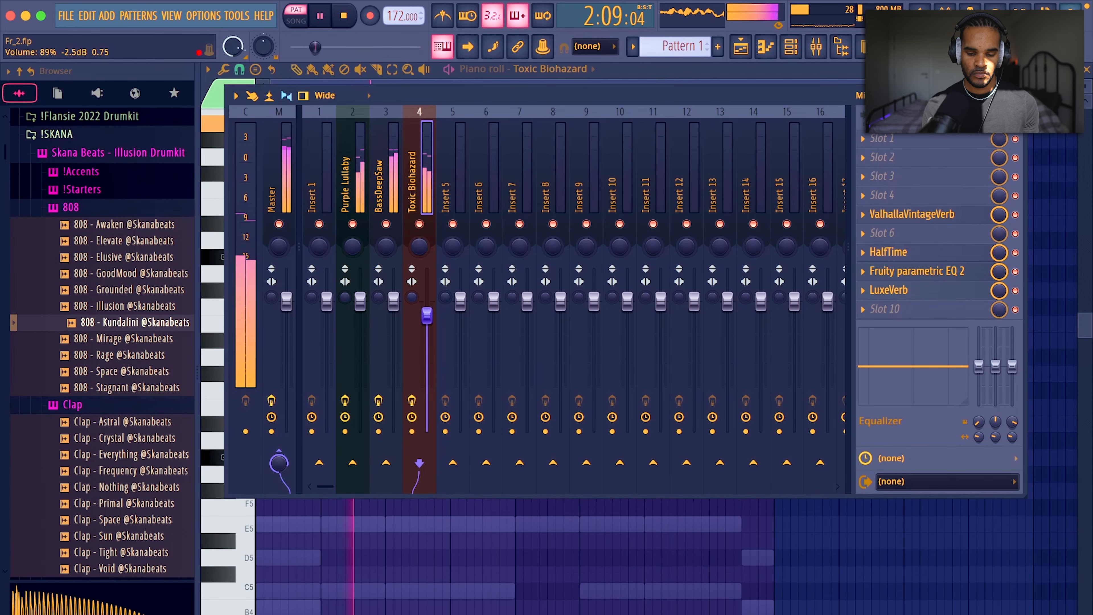
left_click(1019, 96)
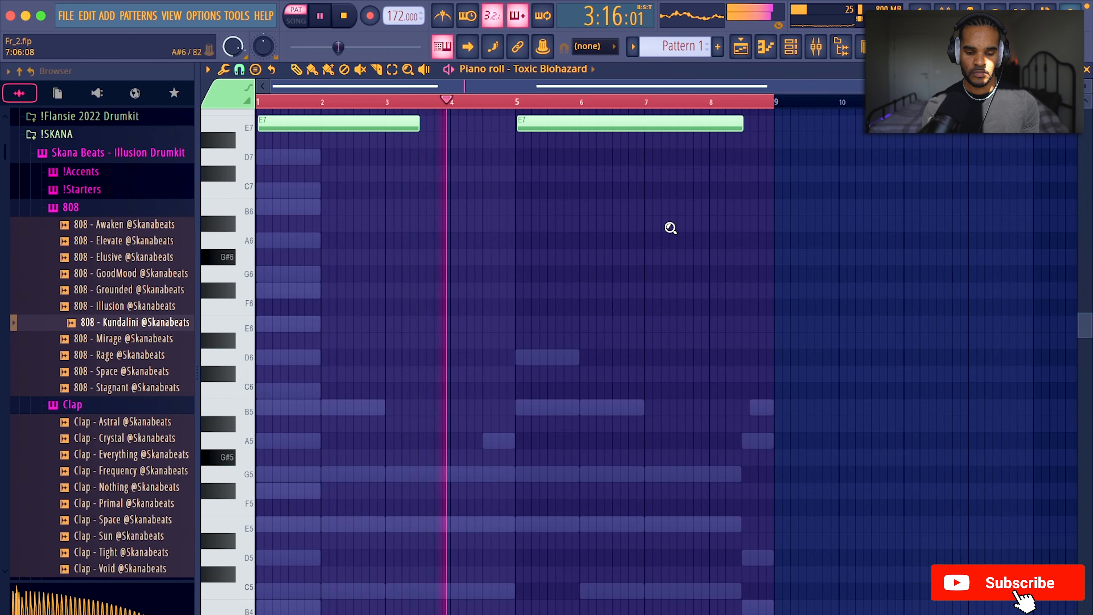
scroll(671, 227, "up", 2)
scroll(602, 275, "up", 5)
scroll(642, 300, "down", 2)
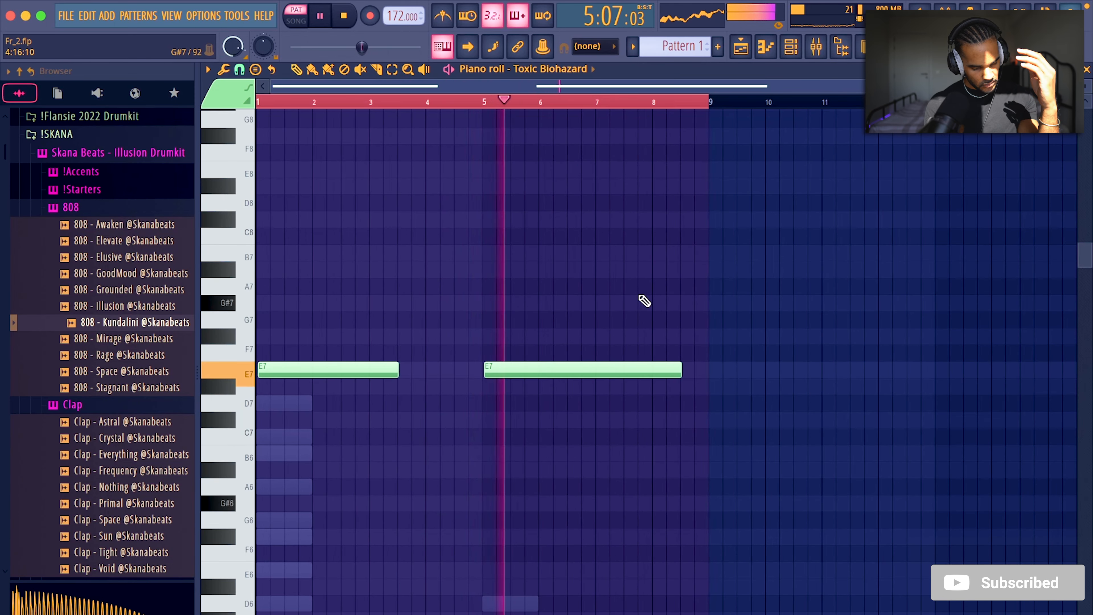
Replay the pattern and lower the Toxic Biohazard mixer fader further
left_click(825, 61)
key("space")
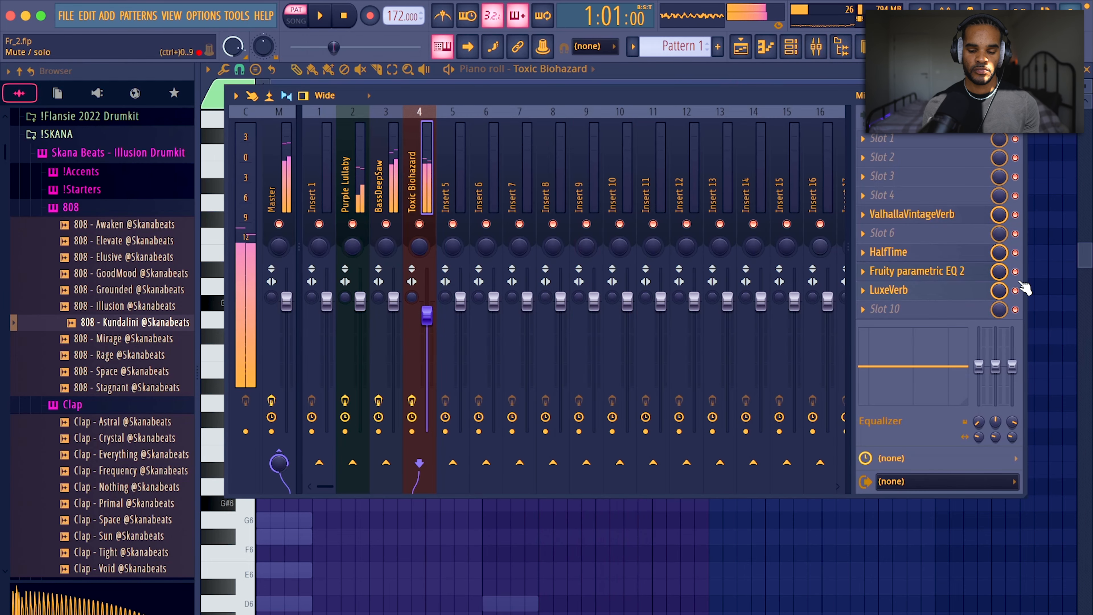
key("space")
left_click(816, 46)
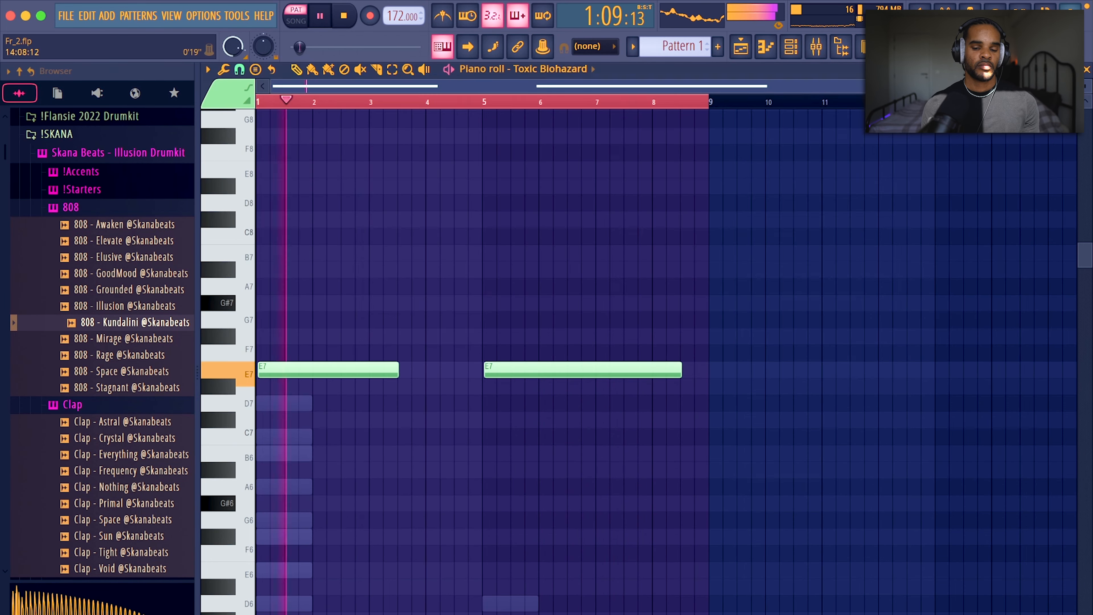
left_click(792, 47)
left_click(815, 47)
left_click_drag(427, 307, 427, 337)
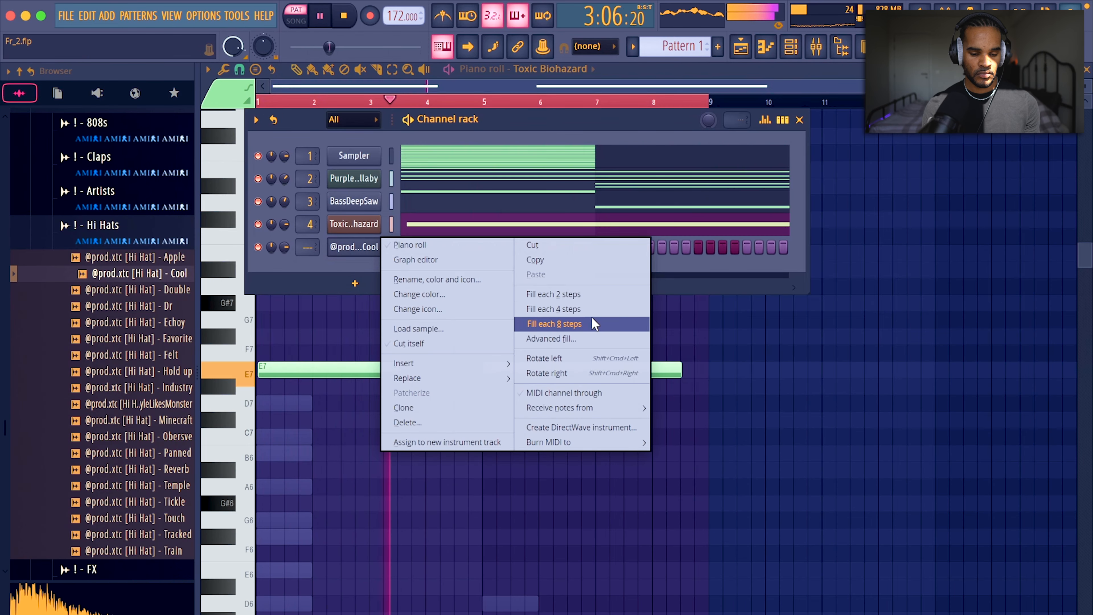
Fill the hi-hat channel every 2 steps and swap its sample for the Double hi-hat with quick fade out at 100%
left_click(570, 296)
left_click_drag(138, 289, 357, 249)
left_click(354, 247)
left_click(384, 323)
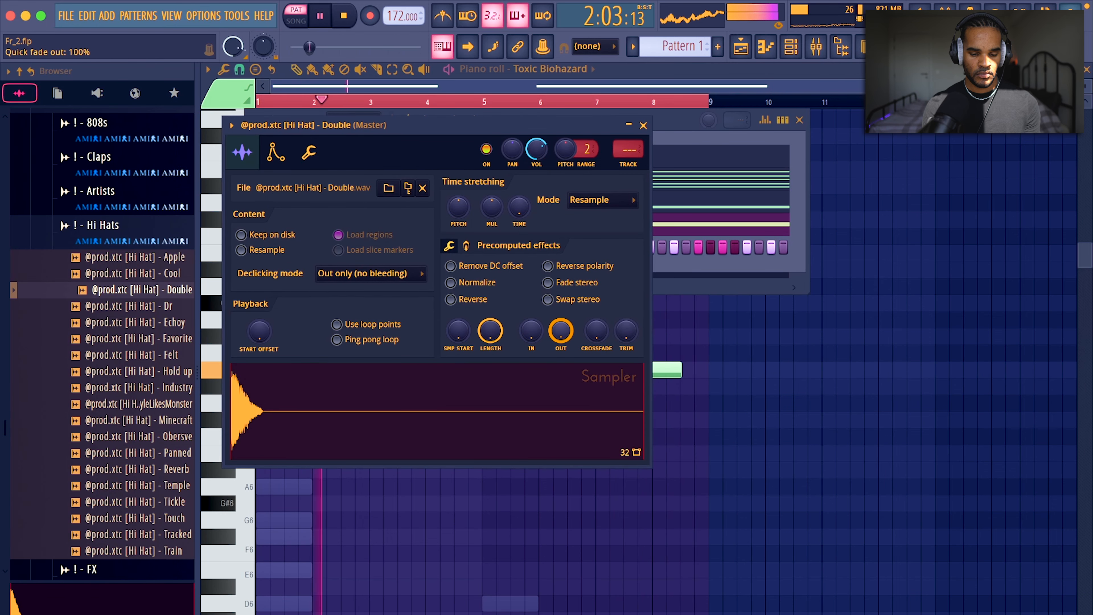
left_click(643, 125)
Audition samples in the Amiri Vol 1 Claps folder and add the Double clap as a new channel
left_click(99, 225)
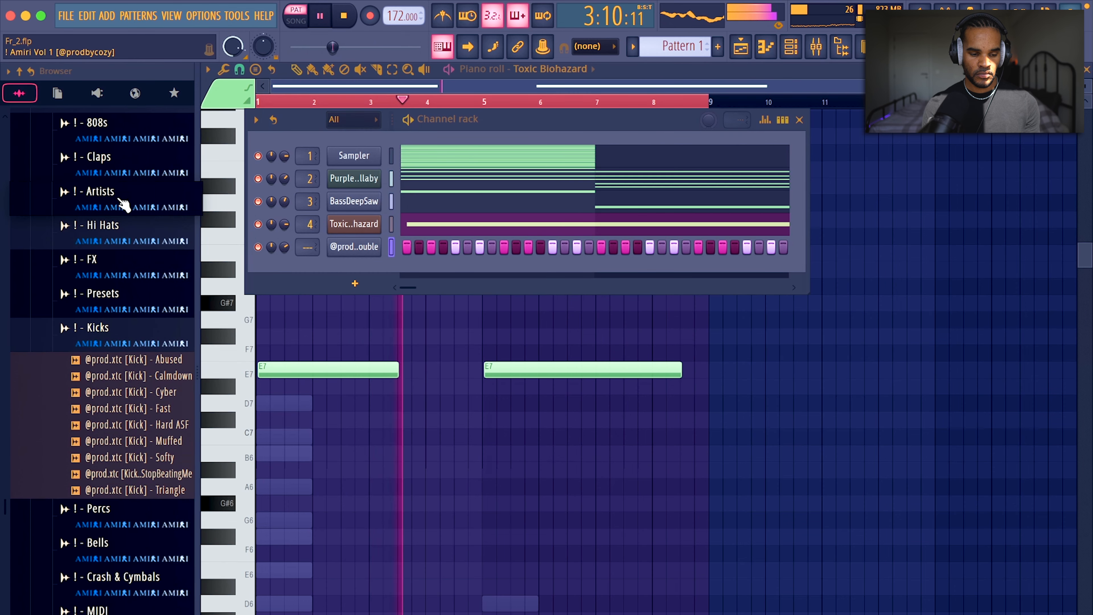
left_click(99, 157)
left_click(137, 221)
left_click(150, 238)
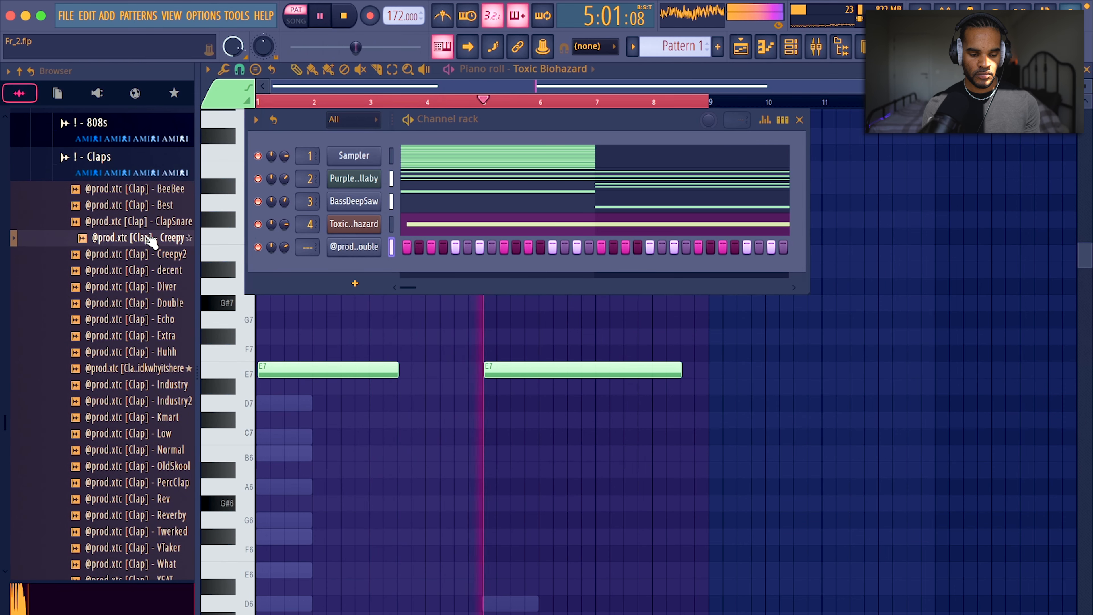
left_click(150, 270)
left_click(150, 286)
left_click(151, 303)
left_click_drag(149, 306, 381, 282)
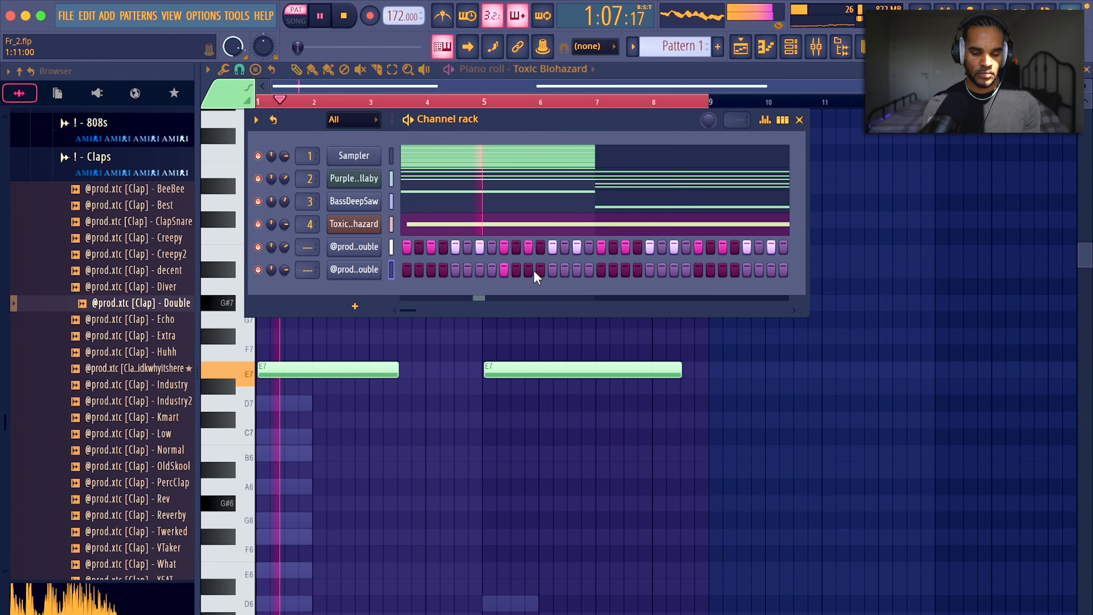
Open the Double clap in the piano roll and duplicate its hits through bar 8
right_click(391, 269)
left_click(405, 272)
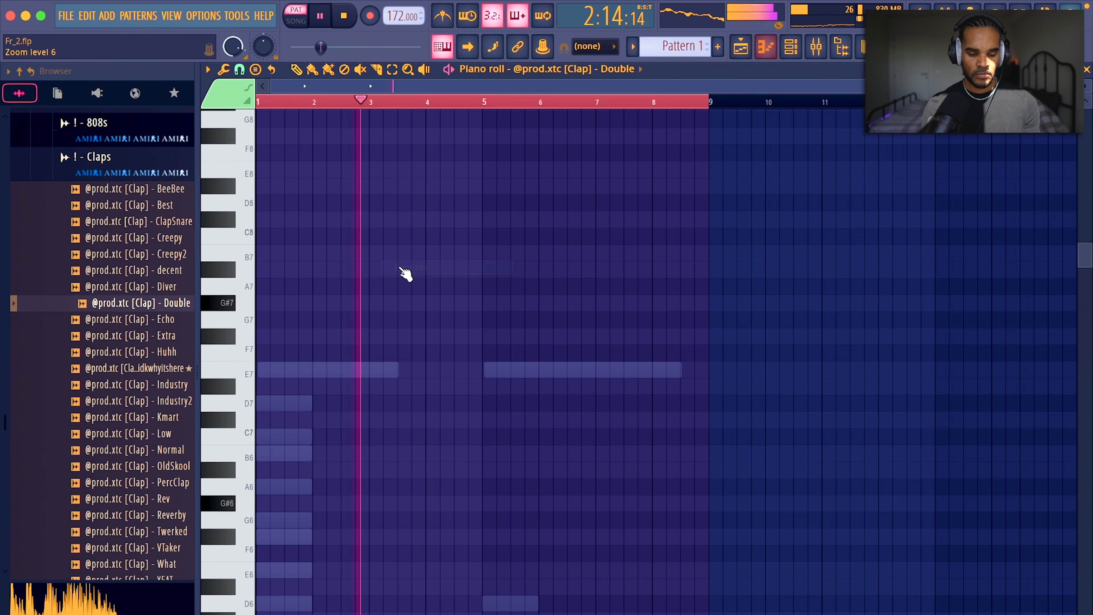
left_click_drag(646, 107, 177, 139)
key("super+b")
key("super+d")
Move the last clap hit in bar 8 slightly later
scroll(738, 228, "up", 8)
scroll(739, 235, "down", 3)
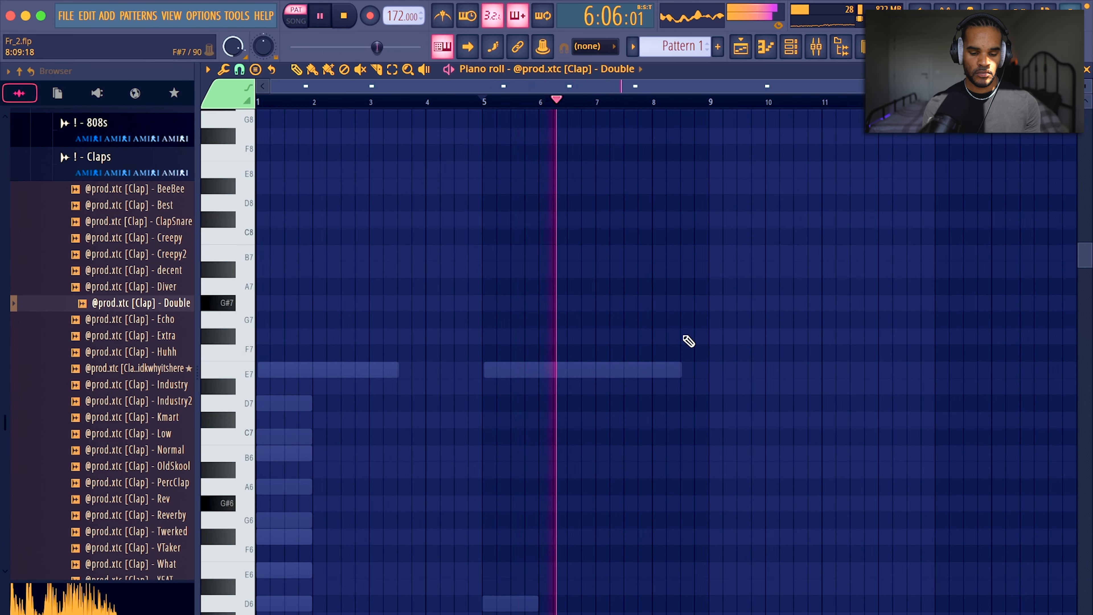
scroll(689, 341, "down", 8)
scroll(693, 348, "up", 3)
scroll(874, 358, "down", 1)
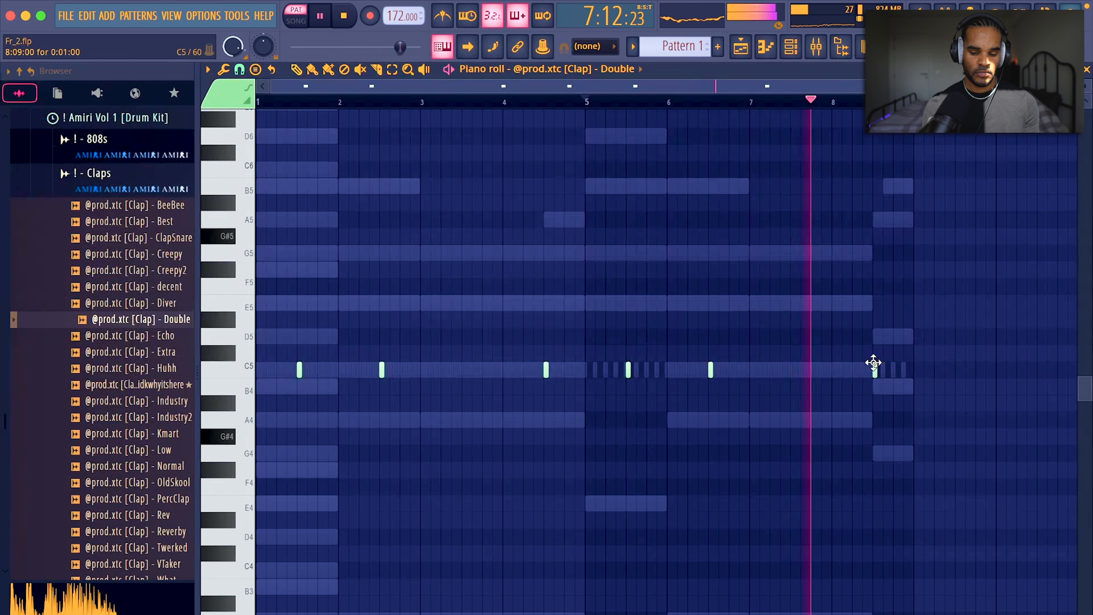
left_click_drag(873, 363, 892, 363)
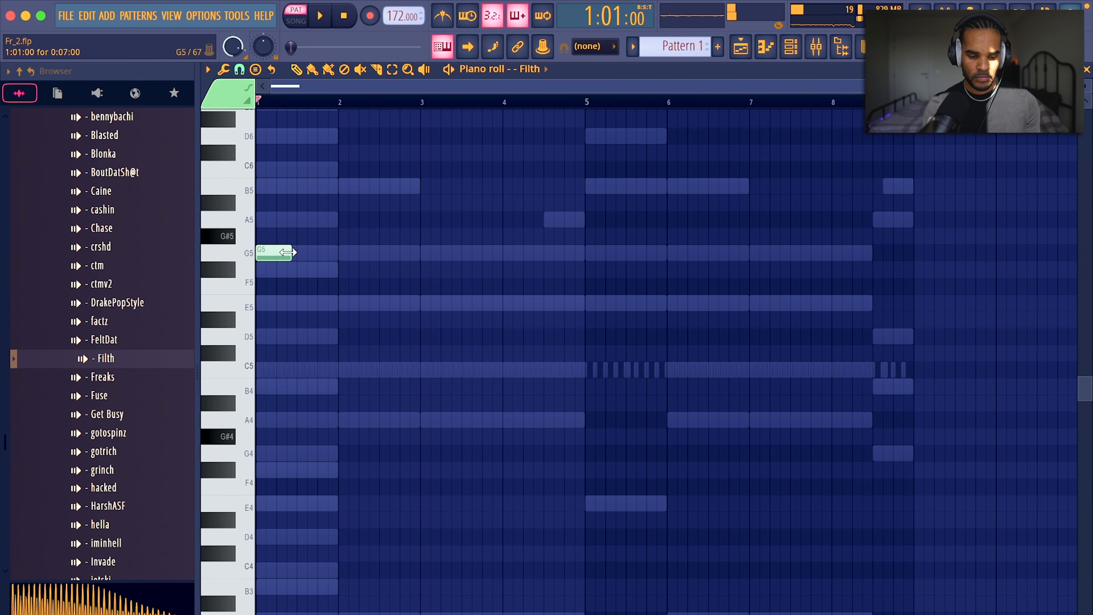
Try the Filth 808's G5 note in bar 1 an octave lower and return it to its original octave
left_click(280, 253)
key("super+Down")
key("space")
key("space")
key("super+Up")
key("space")
Tune the Filth 808 to E5 by ear against the chords and move its second bar 1 hit to step 13
key("shift+Down")
key("shift+Down")
key("shift+Down")
key("shift+Down")
key("space")
key("space")
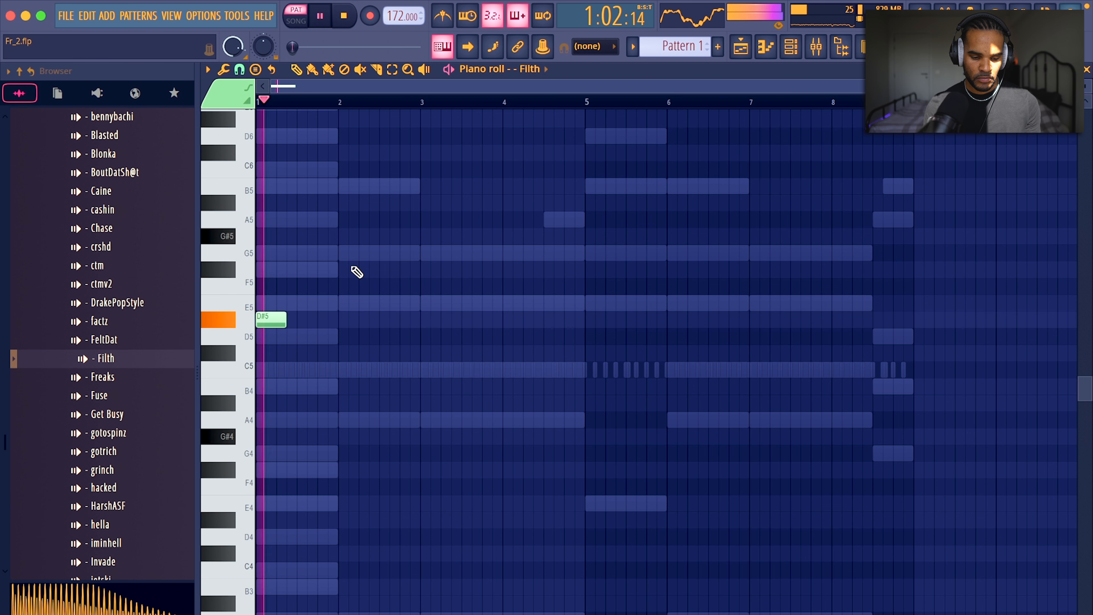
key("space")
key("space")
key("space")
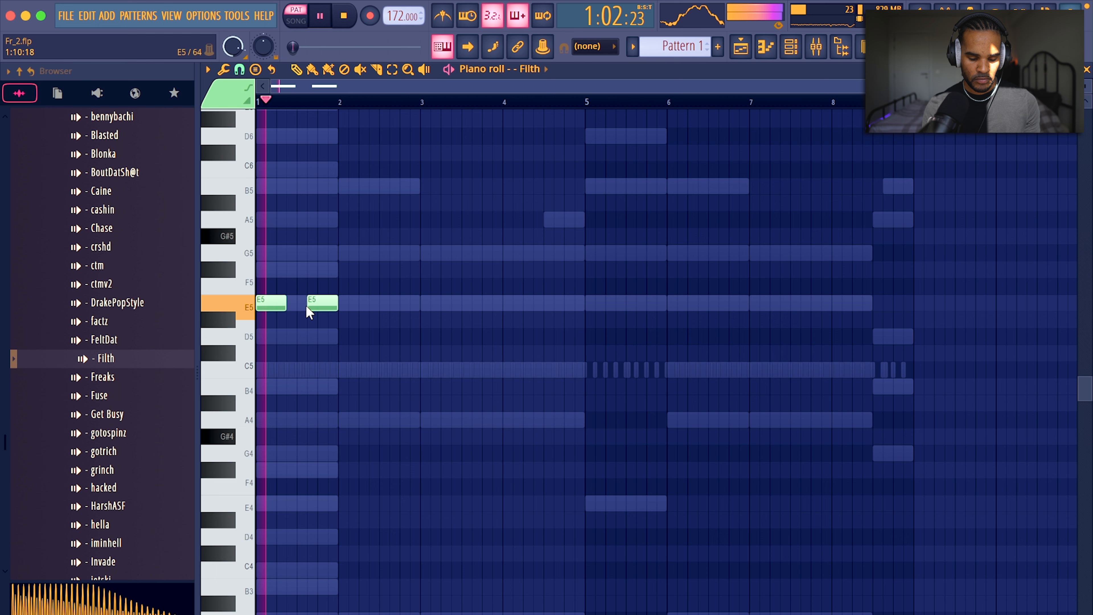
left_click_drag(324, 304, 334, 305)
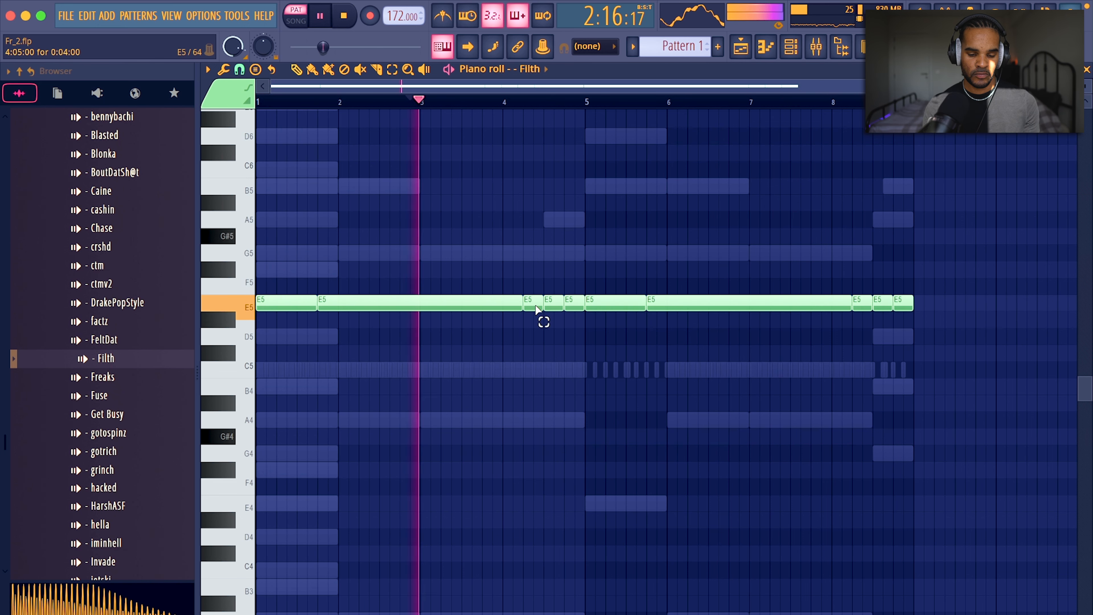
Select the short E5 808 notes at the ends of bars 4 and 8 and transpose them down to A4
left_click_drag(537, 309, 641, 313)
left_click_drag(936, 300, 861, 321)
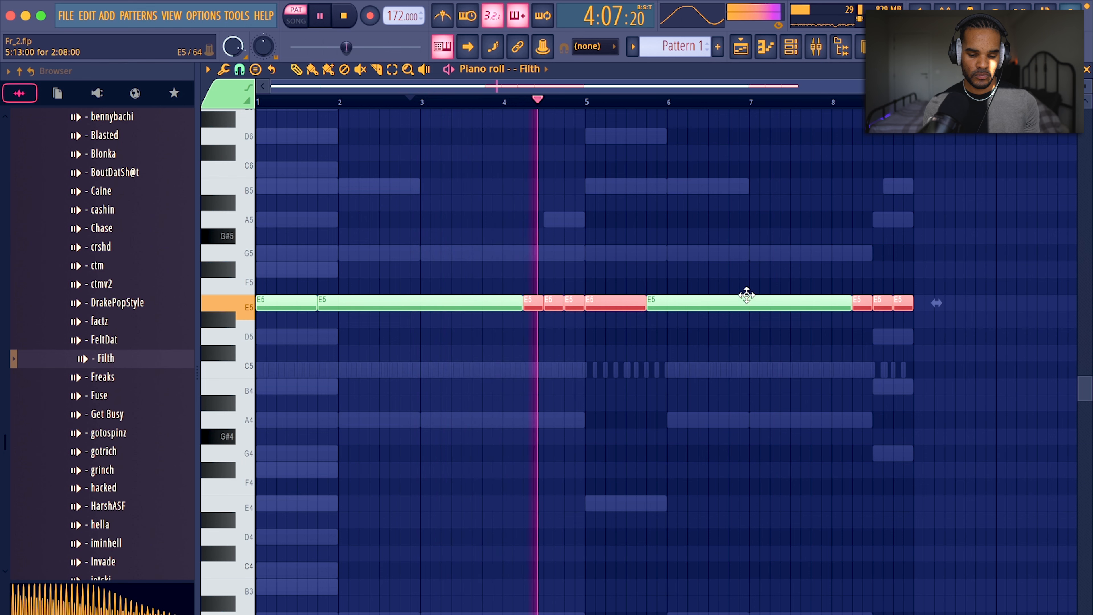
left_click(618, 305, "shift+super")
key("space")
key("shift+Down")
key("shift+Down")
key("shift+Down")
key("shift+Down")
key("space")
key("shift+Down")
key("shift+Down")
key("shift+Down")
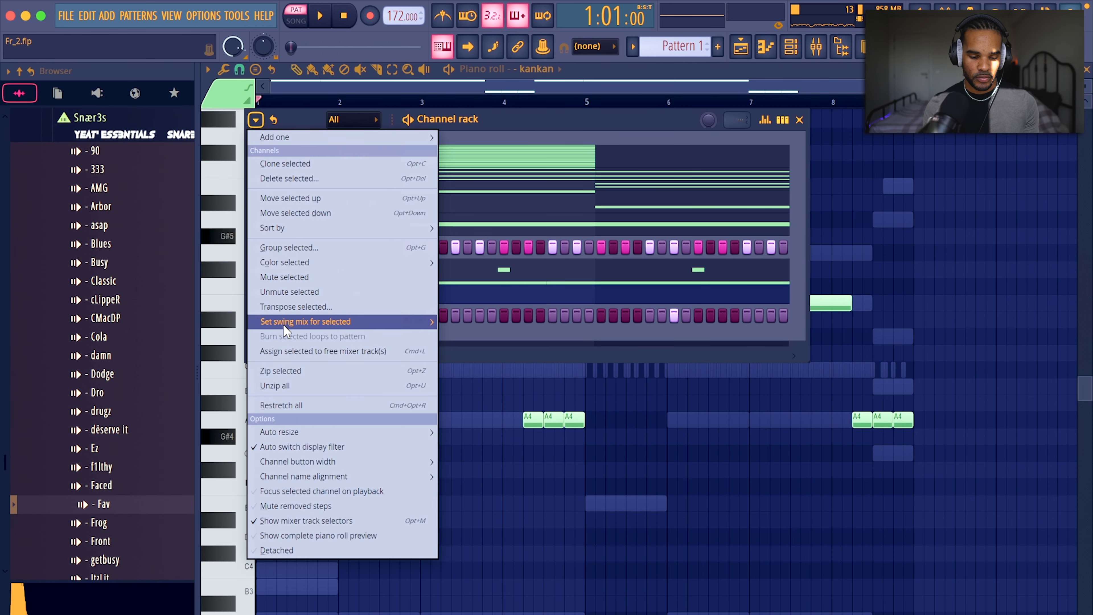
Transpose the selected melodic and 808 channels by -2 semitones and play the pattern
left_click(281, 307)
type("-2")
key("Return")
key("space")
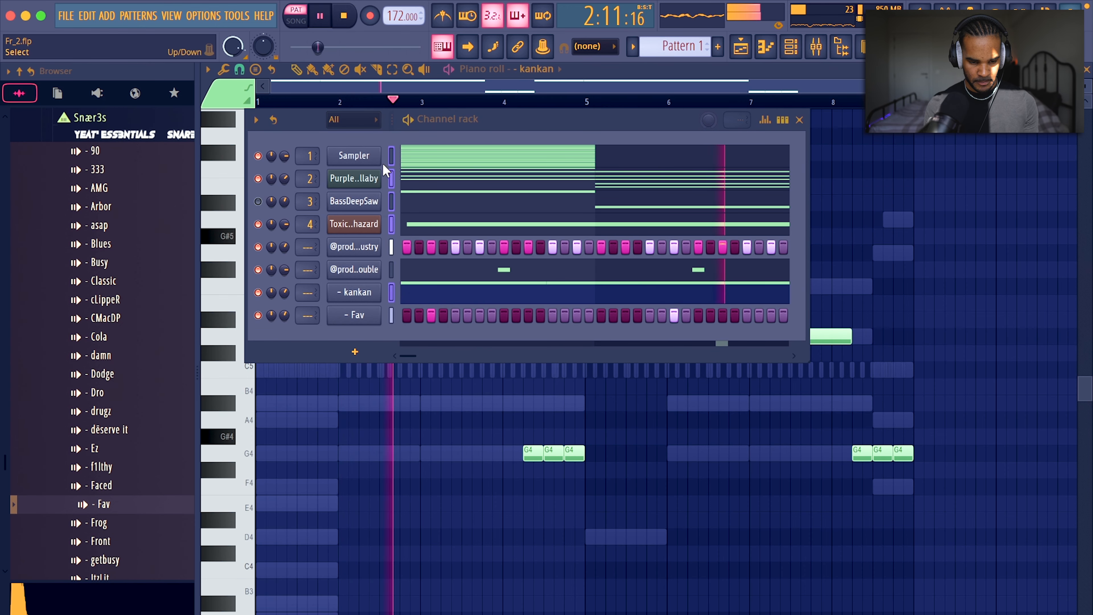
Lower the Toxic Biohazard fader slightly more in the mixer while the pattern plays
left_click(470, 114)
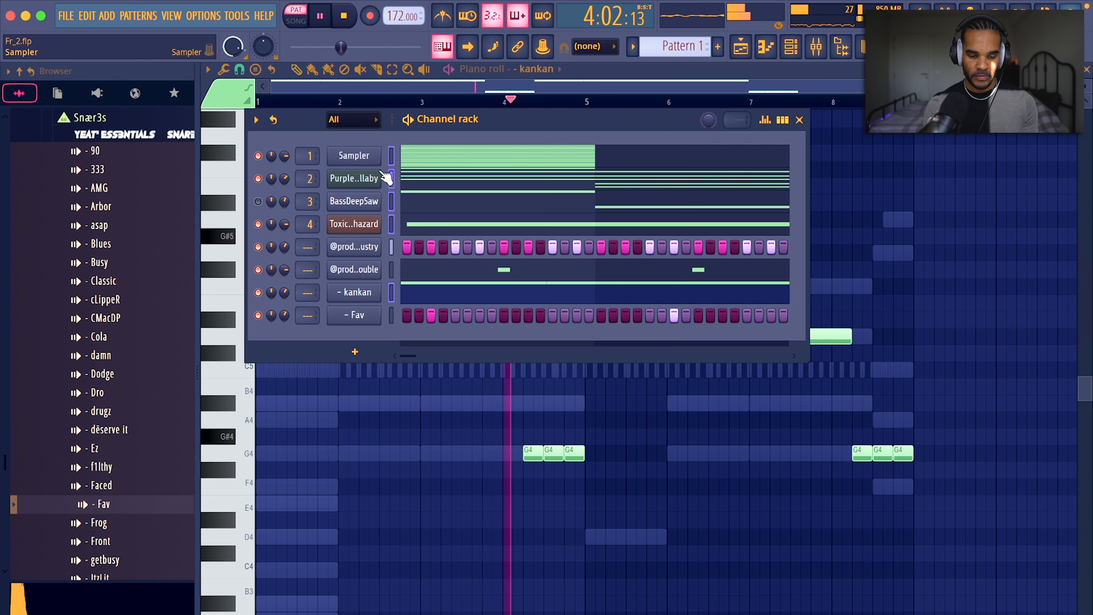
left_click(391, 202)
left_click(815, 47)
left_click(421, 223)
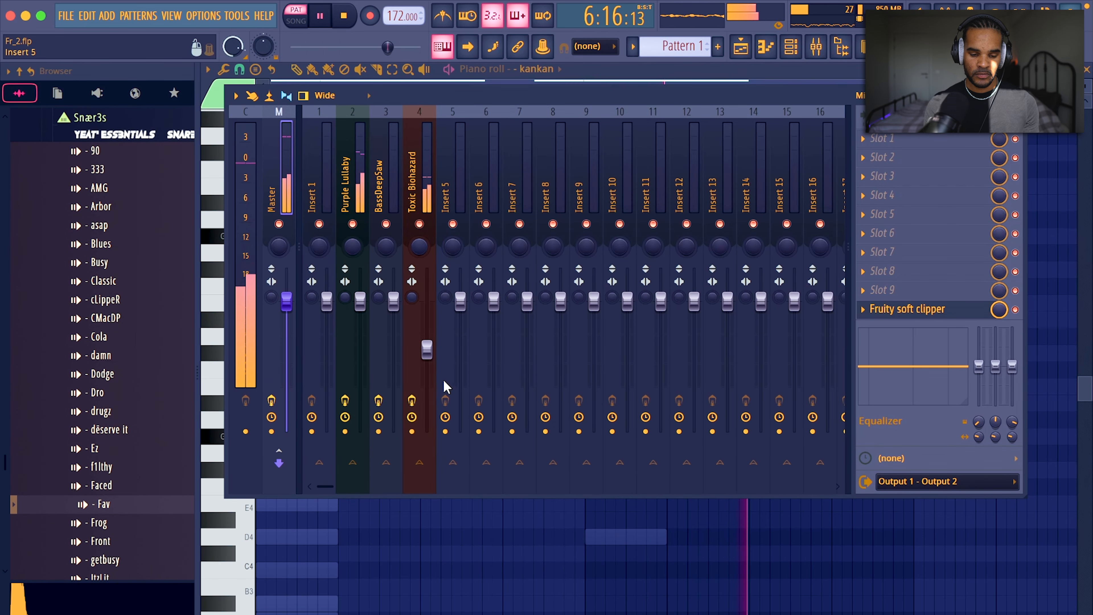
left_click_drag(426, 349, 426, 356)
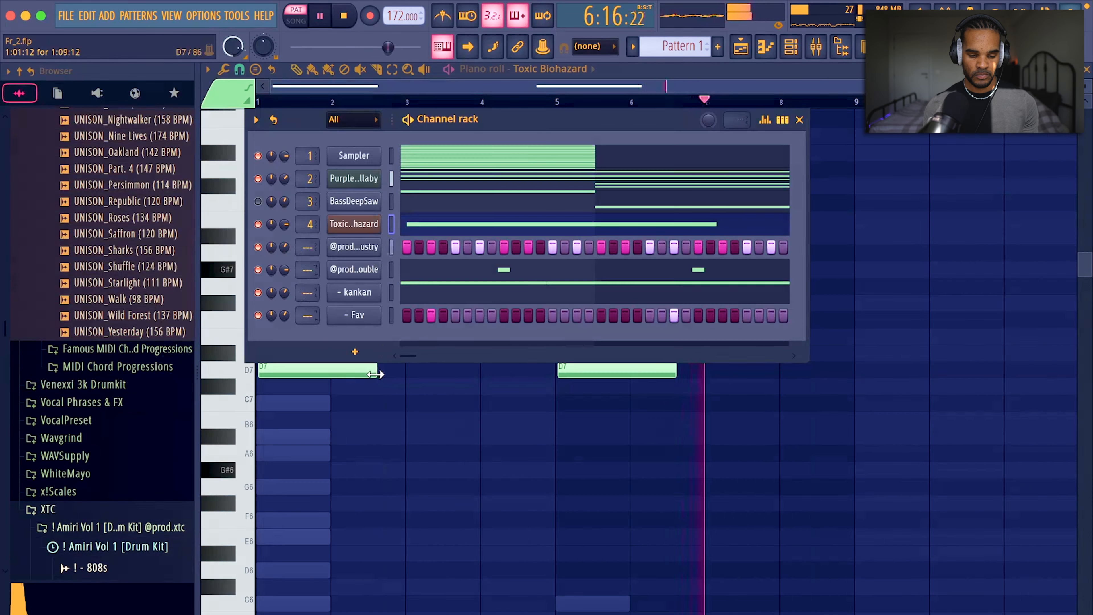
Add a Plucked! instrument channel and switch it to its next preset
left_click(340, 352)
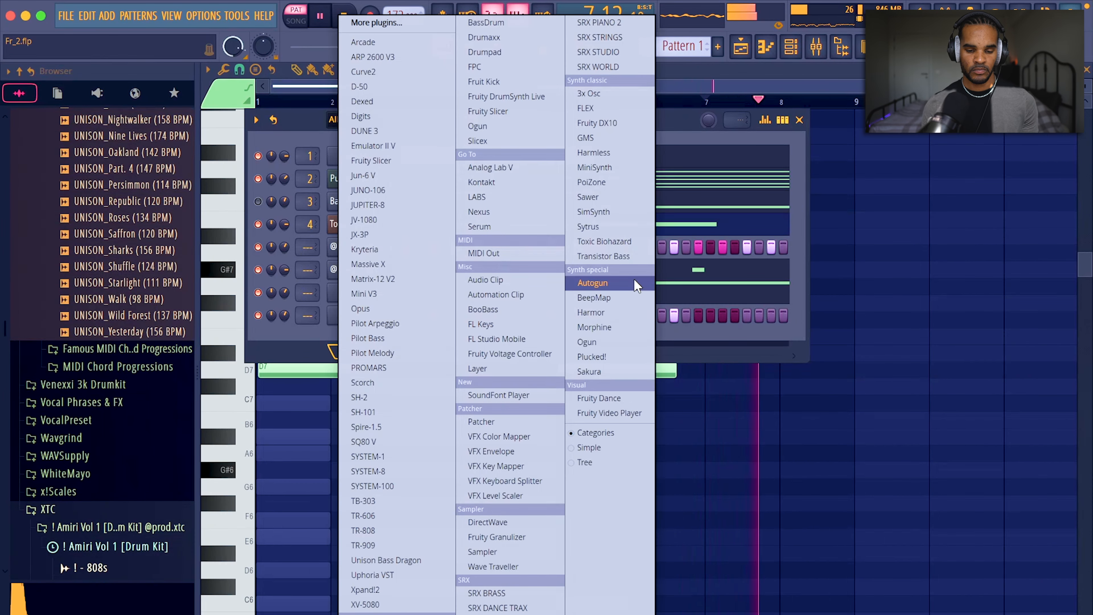
left_click(603, 358)
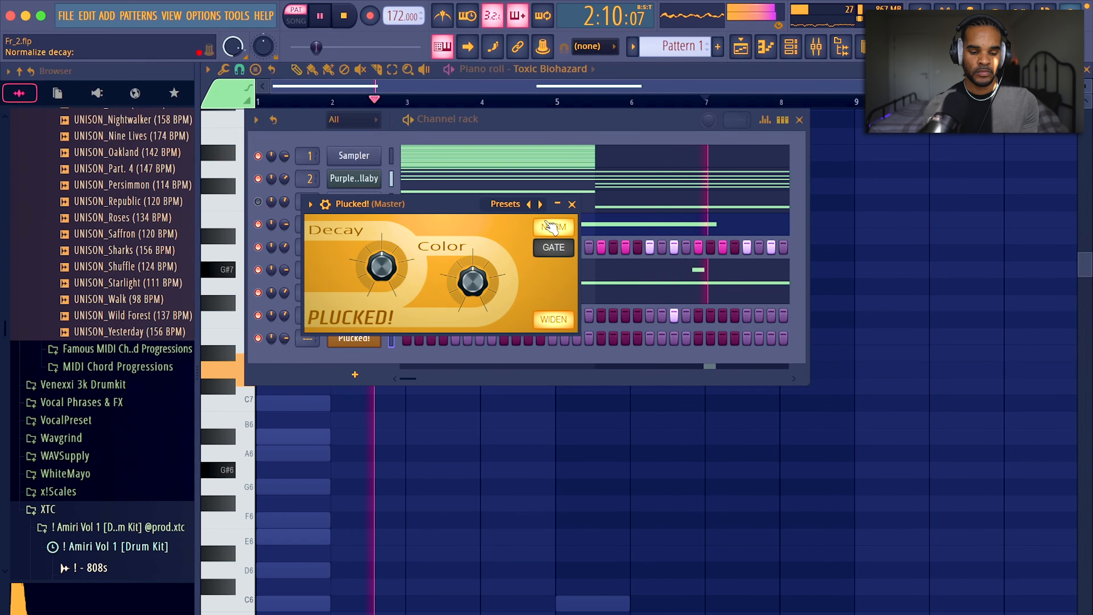
left_click(540, 204)
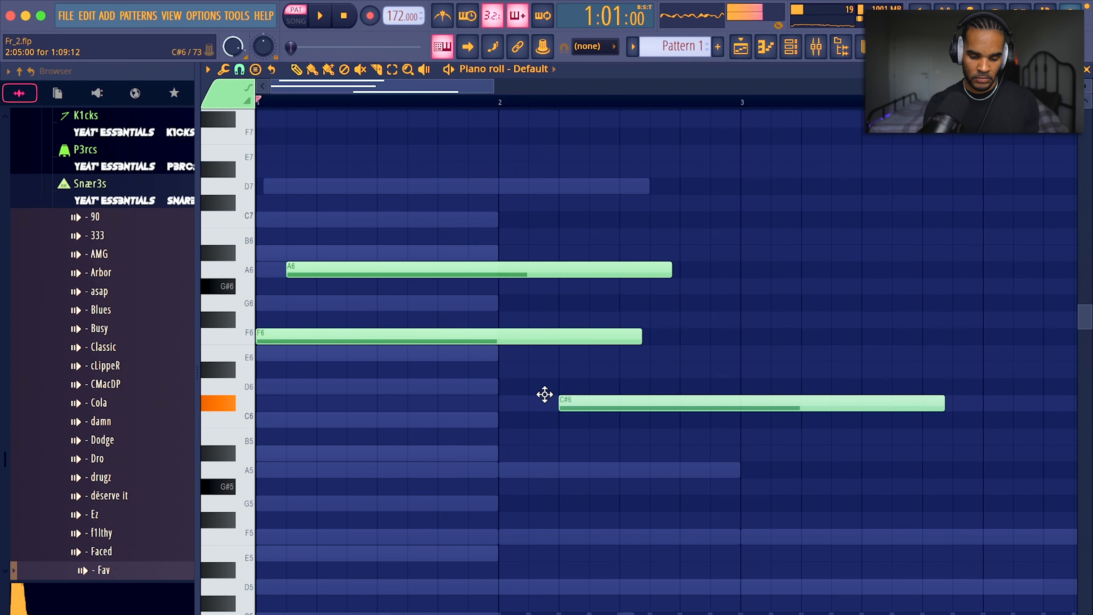
Place melody notes D6 on step 5 and C6 on step 9 of bar 2 in the Default channel's piano roll
left_click_drag(544, 399, 649, 410)
left_click(620, 387)
key("space")
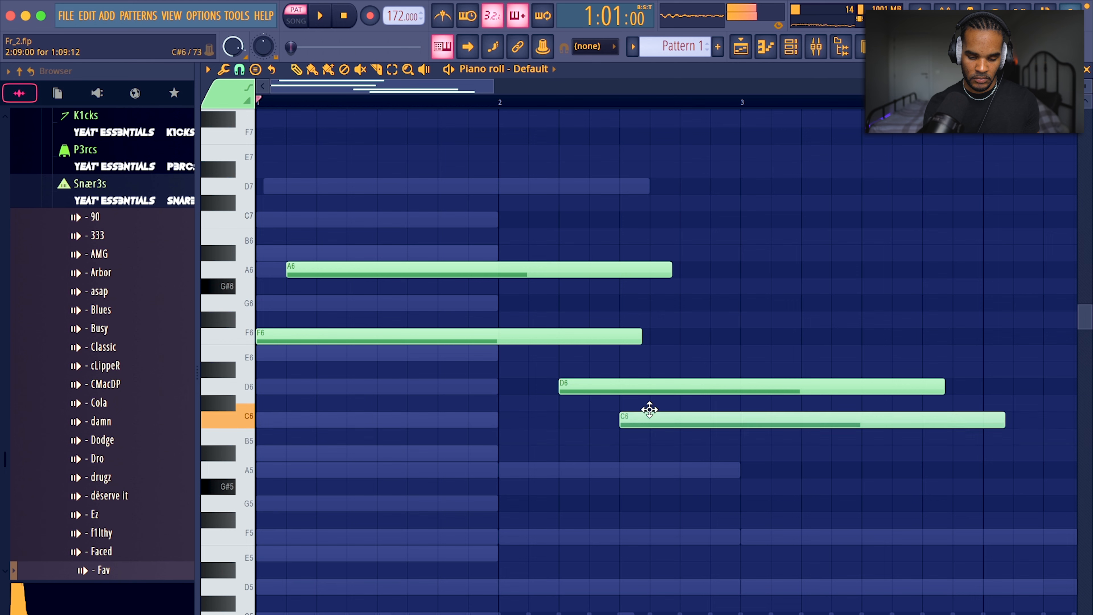
Add A5 on step 13 and A#5 on step 15 of bar 2, A5 at bar 3, and make the melody legato
left_click(686, 468)
left_click(719, 454)
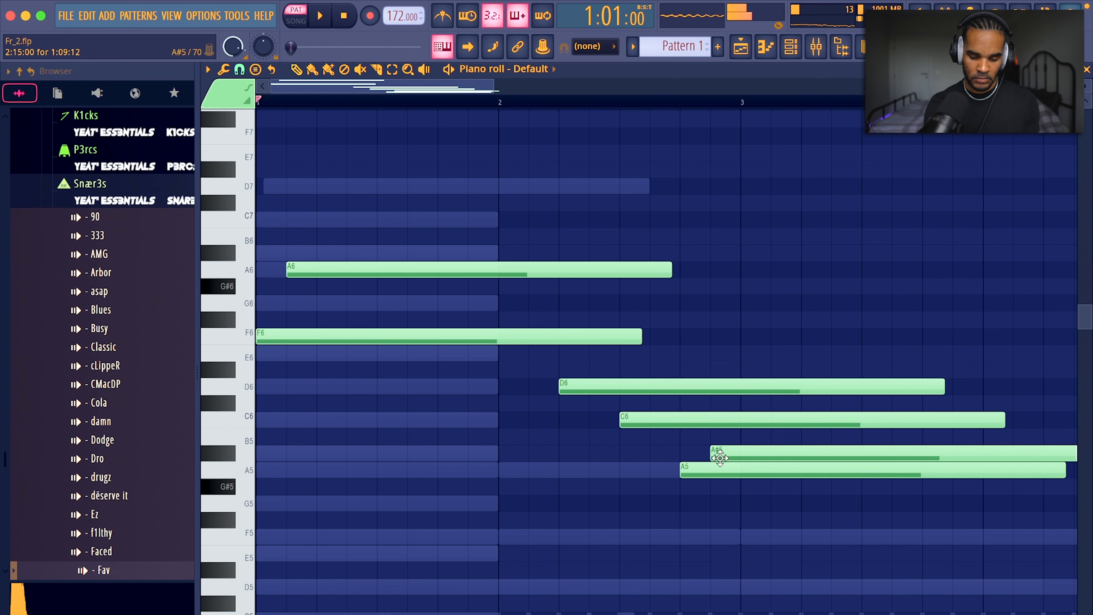
left_click_drag(757, 491, 756, 470)
key("ctrl+l")
key("space")
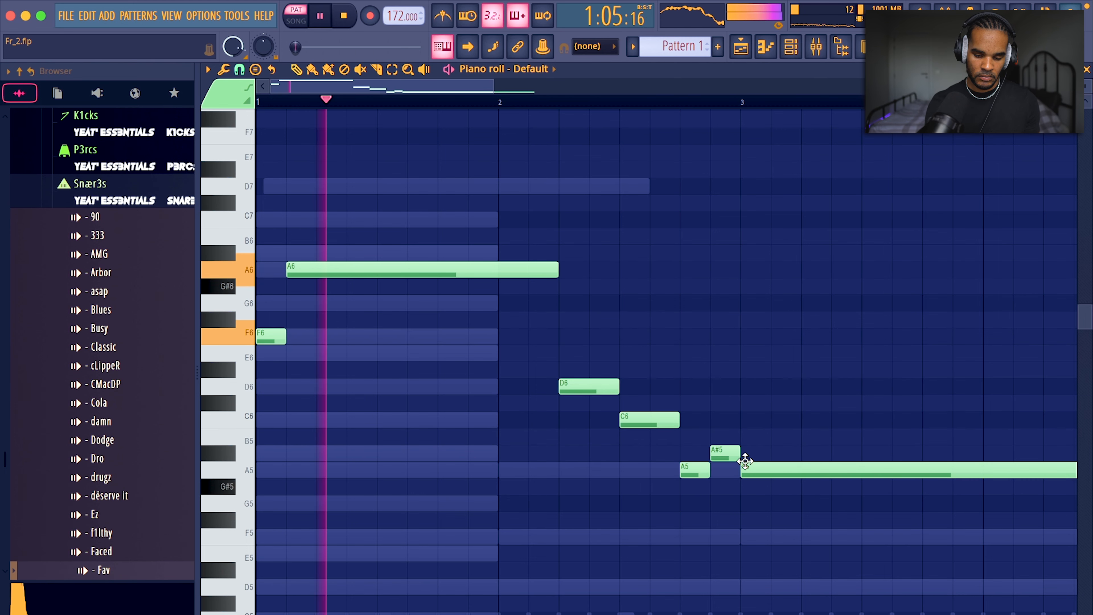
Delete the F6 and A6 notes that open the melody in bar 1
scroll(556, 447, "down", 3)
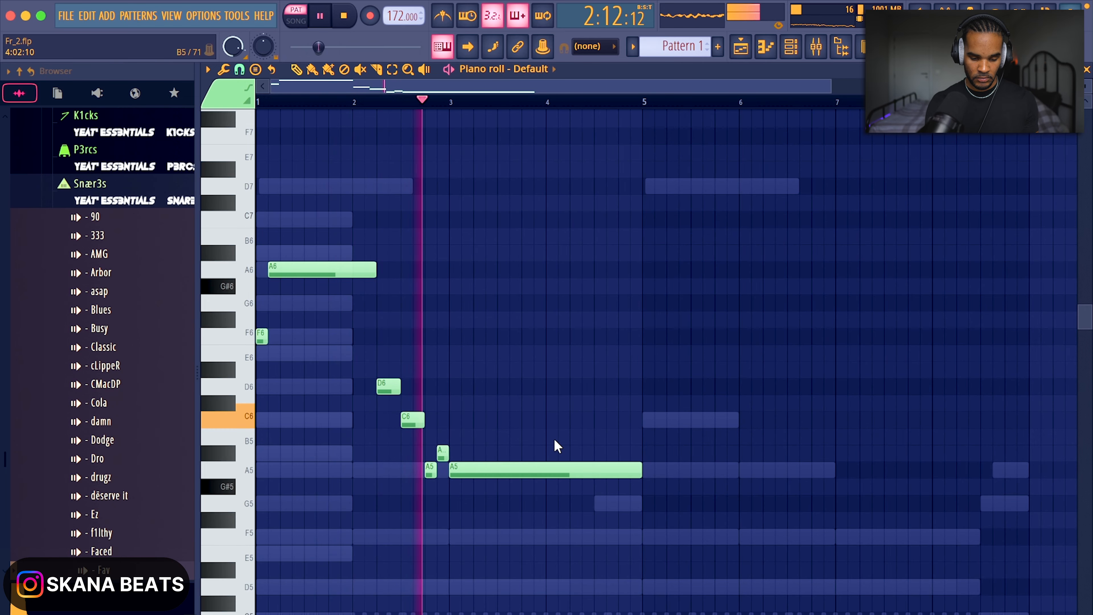
left_click(816, 46)
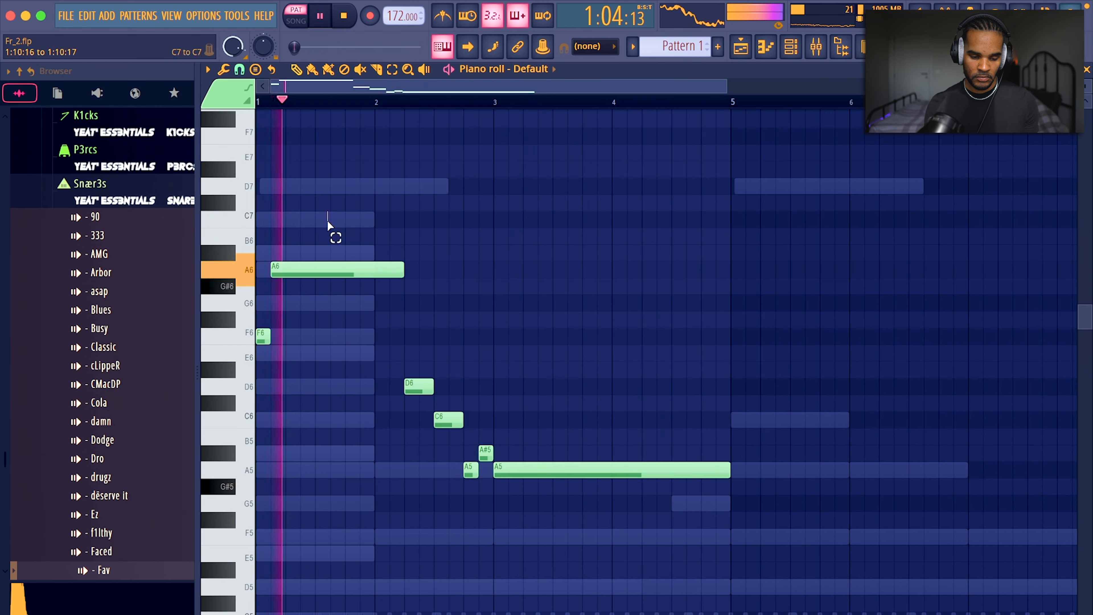
left_click_drag(331, 228, 247, 420)
key("Delete")
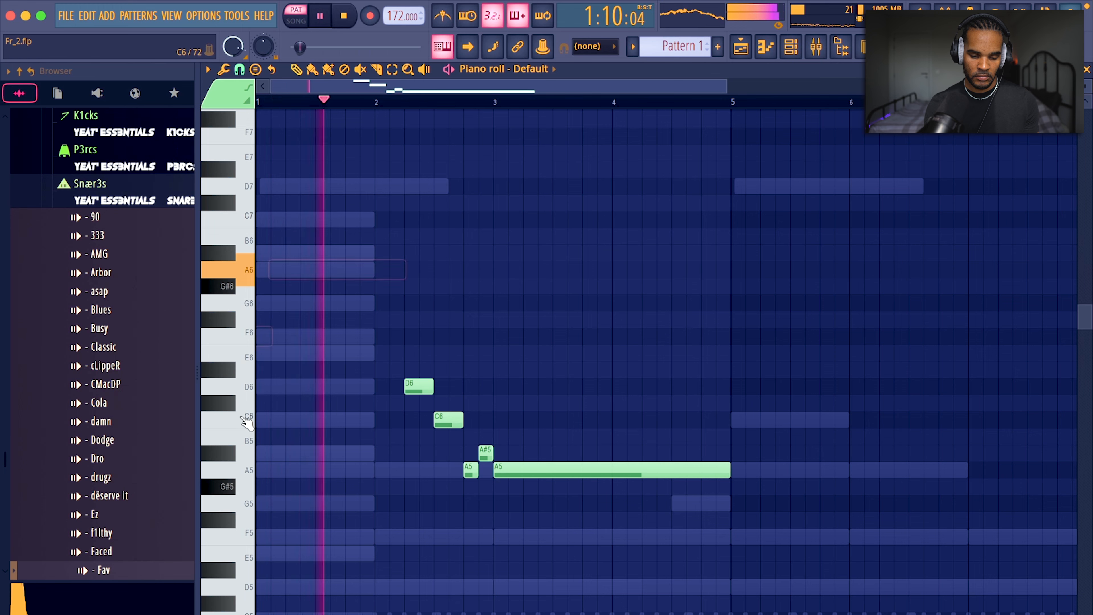
Duplicate the Default channel's four-bar melody so it repeats across bars 5 to 8
key("space")
key("space")
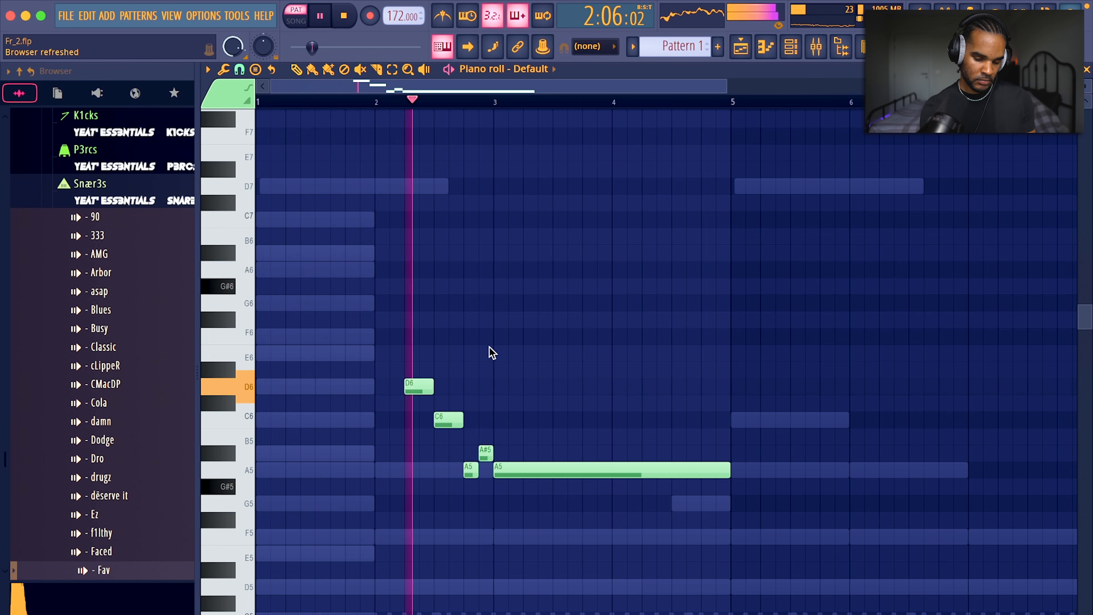
key("ctrl+b")
scroll(495, 353, "down", 3)
left_click_drag(541, 469, 604, 476)
left_click(617, 389, "super")
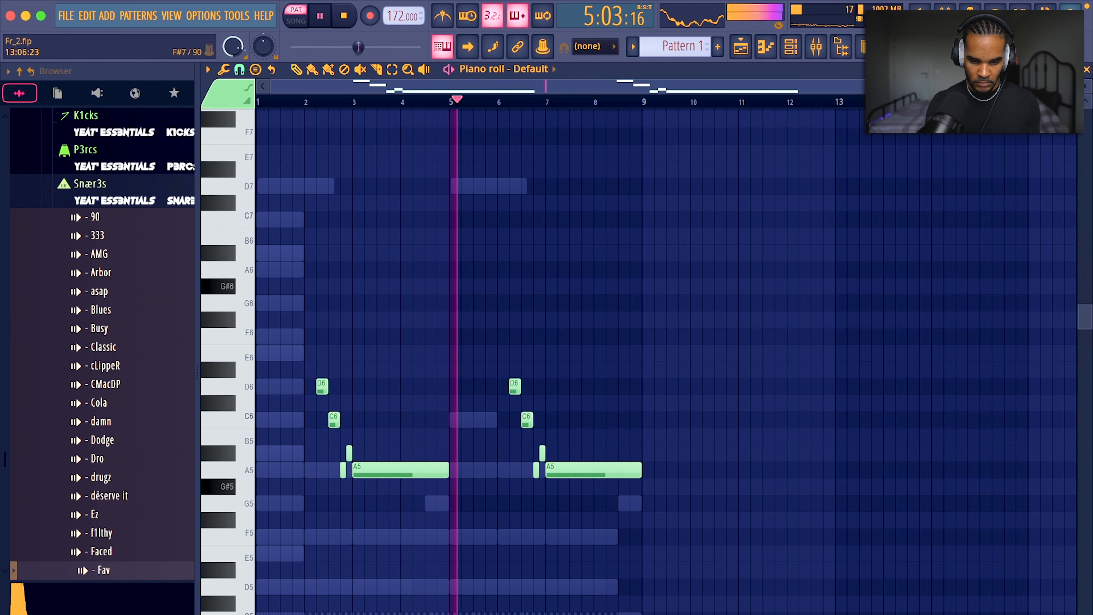
Set the melody track's ValhallaVintageVerb to a mix of 60.8% and a decay of 22.81 s
left_click(817, 48)
left_click(911, 234)
left_click_drag(184, 207, 185, 188)
left_click_drag(76, 180, 81, 155)
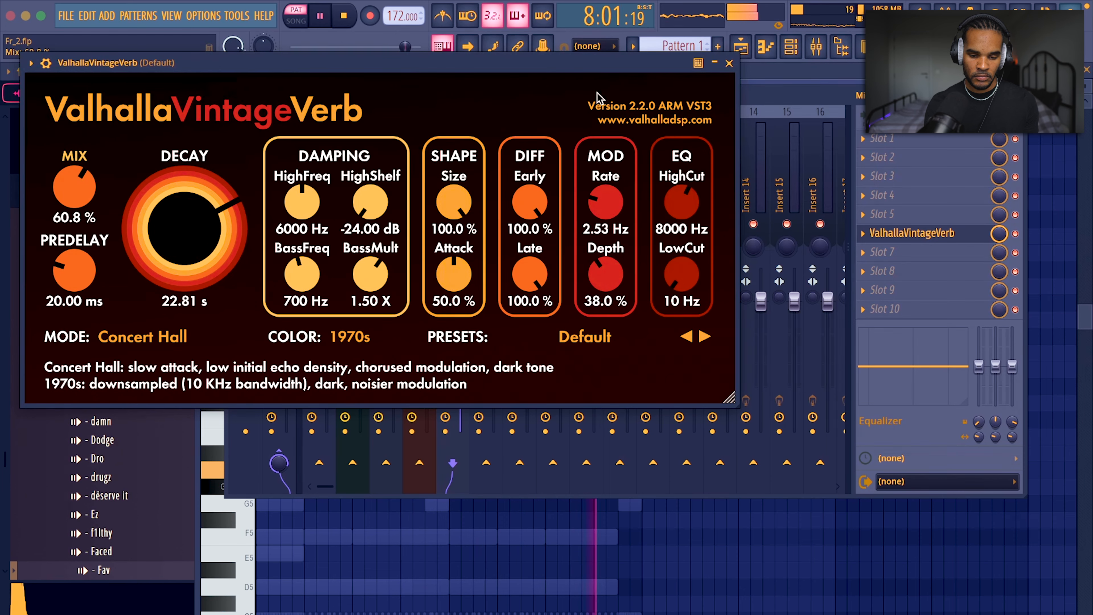
left_click(726, 63)
Add Patcher in slot 7 of the melody's mixer track, load the 1K Tremolo preset and turn up its amount
left_click(892, 252)
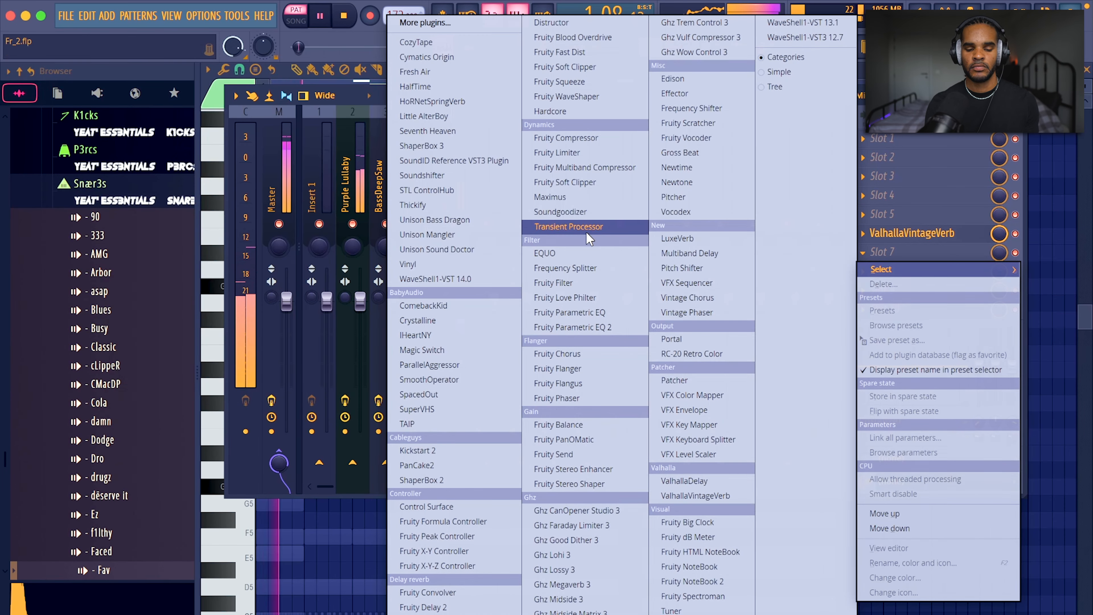
left_click(700, 379)
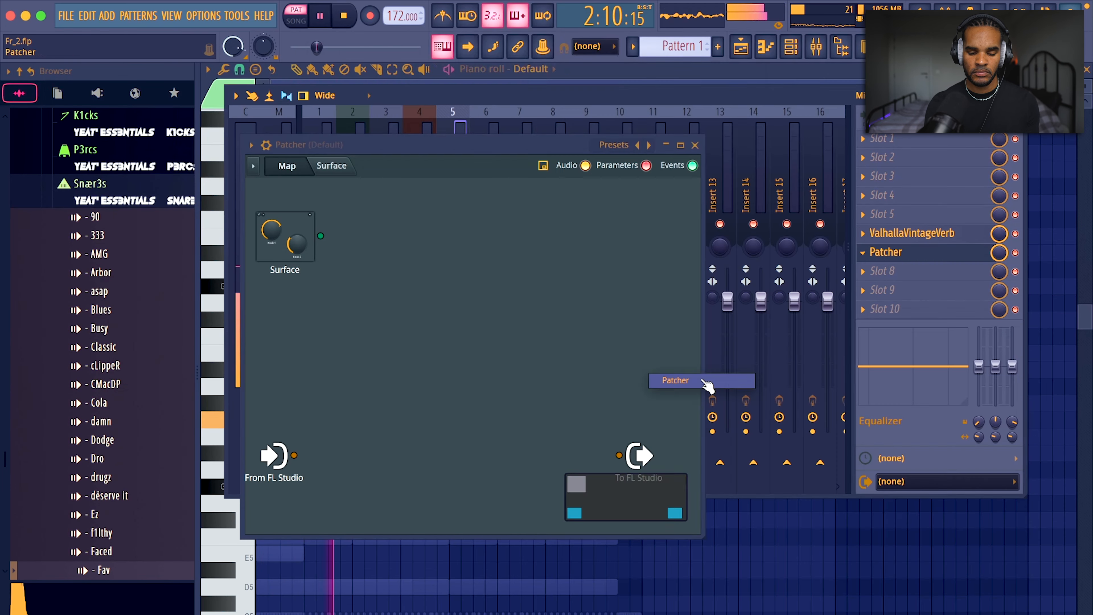
left_click(647, 145)
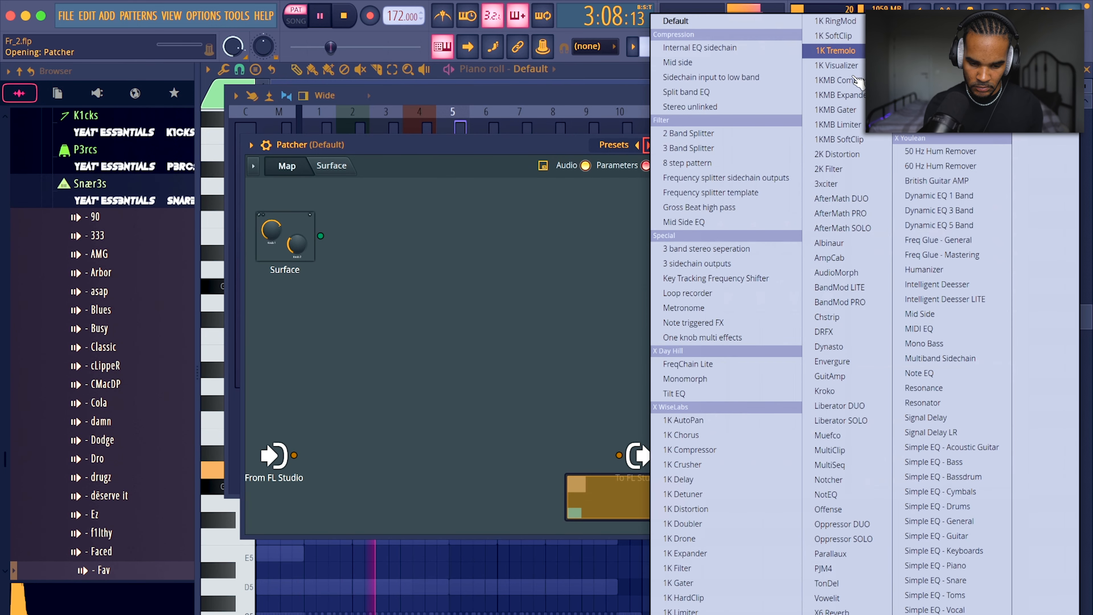
left_click(837, 50)
left_click_drag(375, 357, 375, 327)
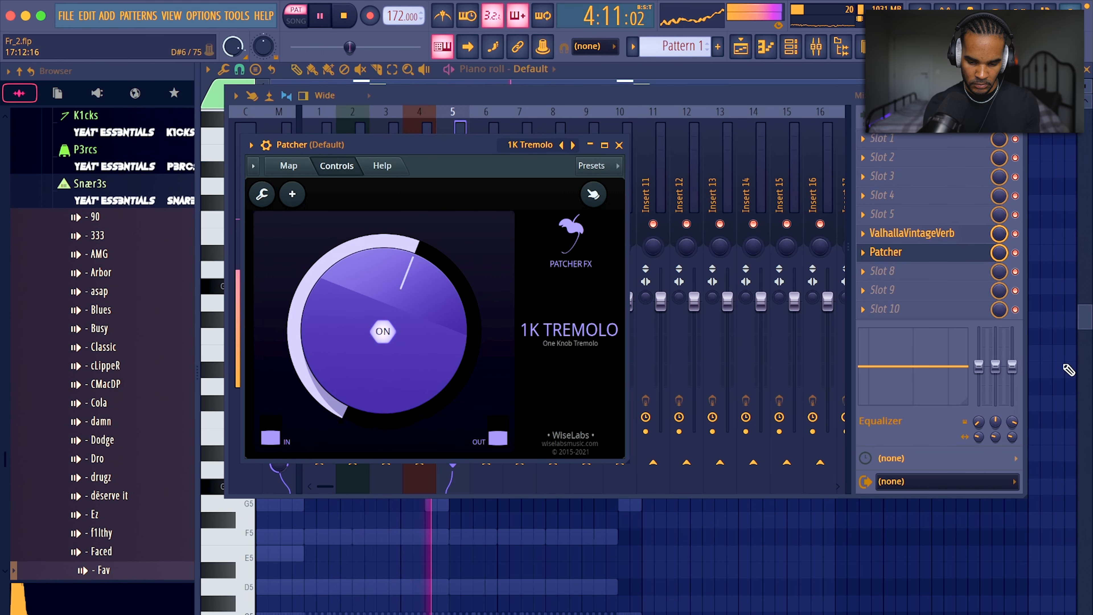
left_click_drag(940, 254, 943, 238)
left_click_drag(342, 383, 342, 353)
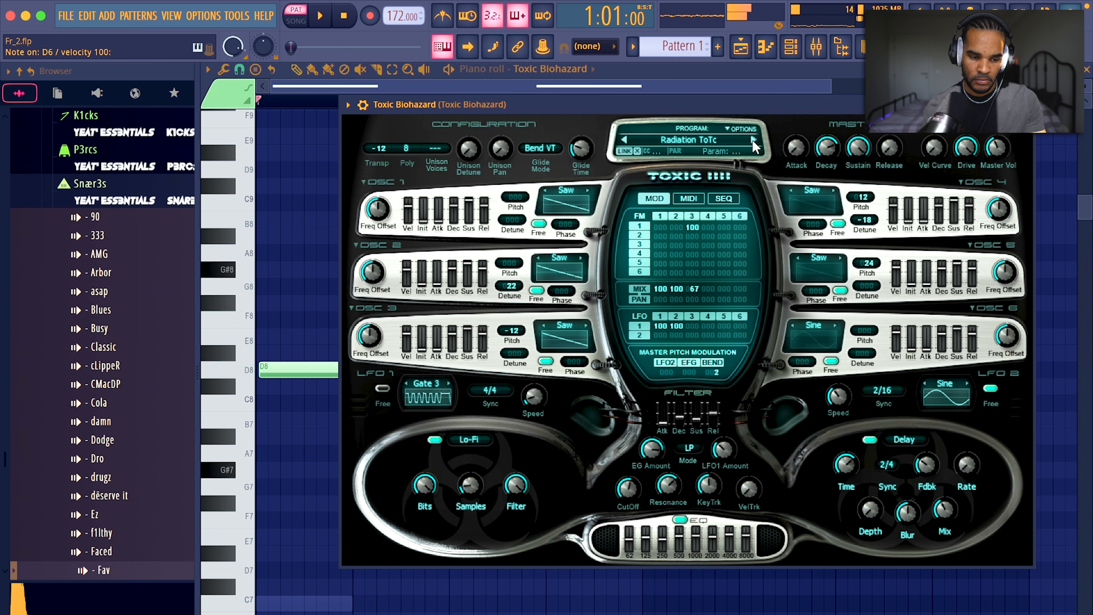
Step through Toxic Biohazard's presets to Running and audition it with the beat
left_click(752, 140)
left_click(752, 140)
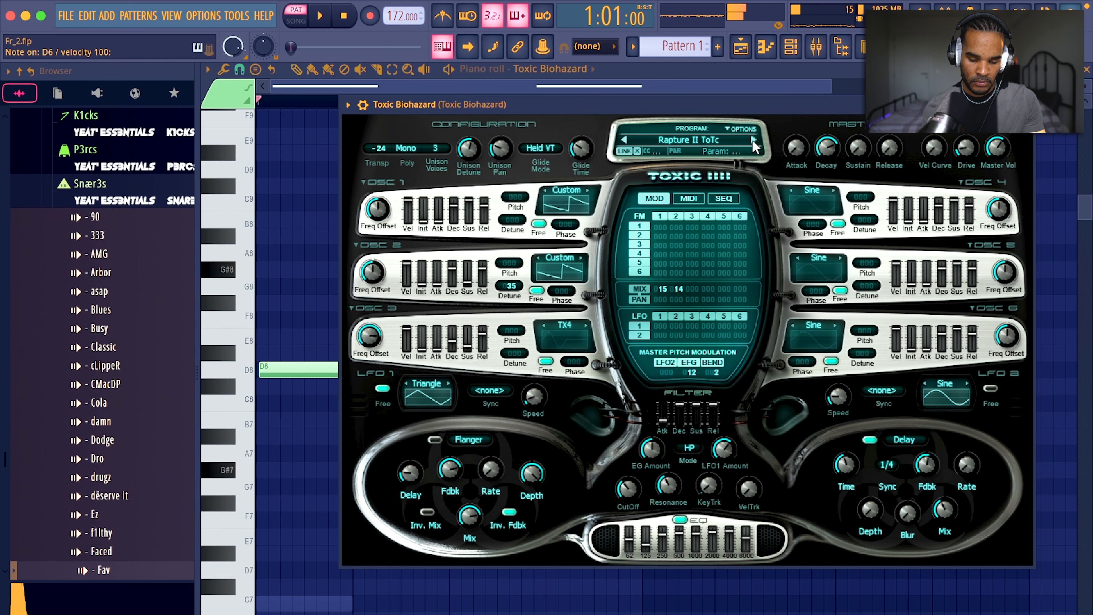
left_click(752, 140)
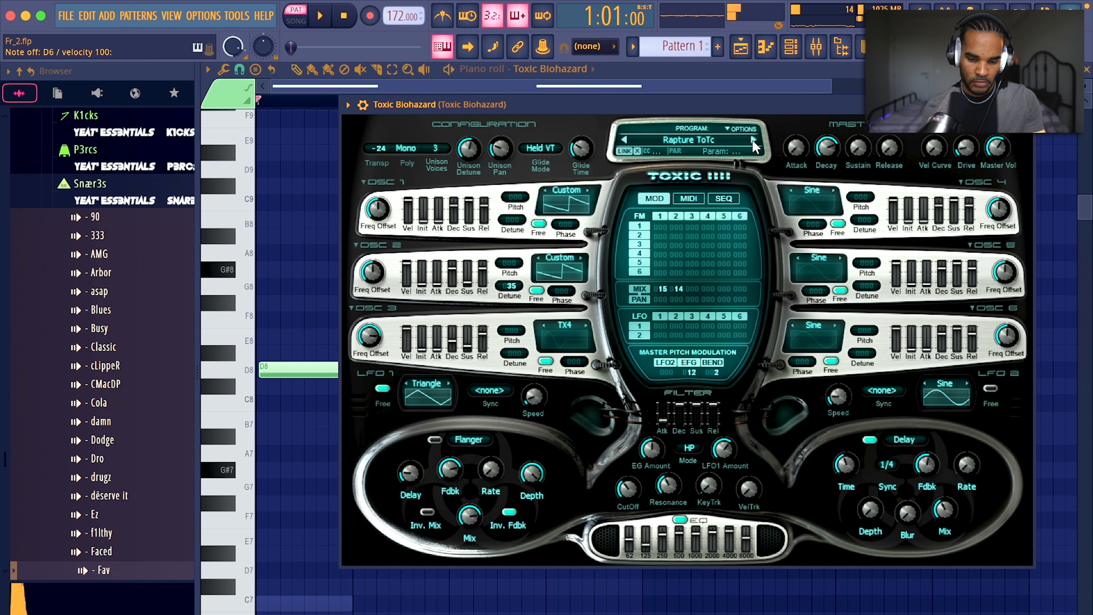
left_click(752, 140)
left_click(753, 140)
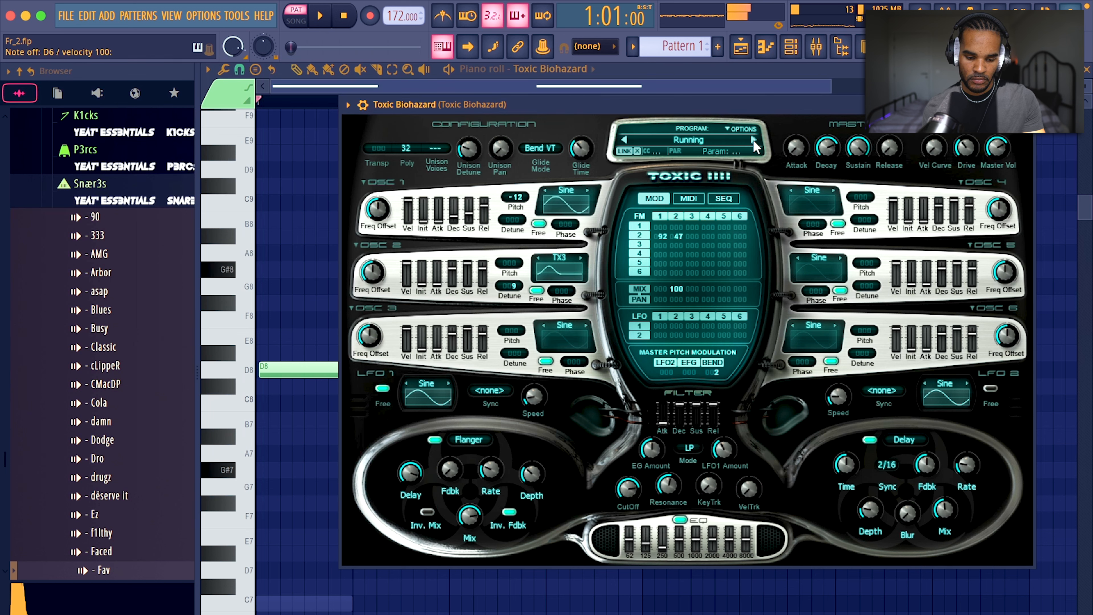
key("space")
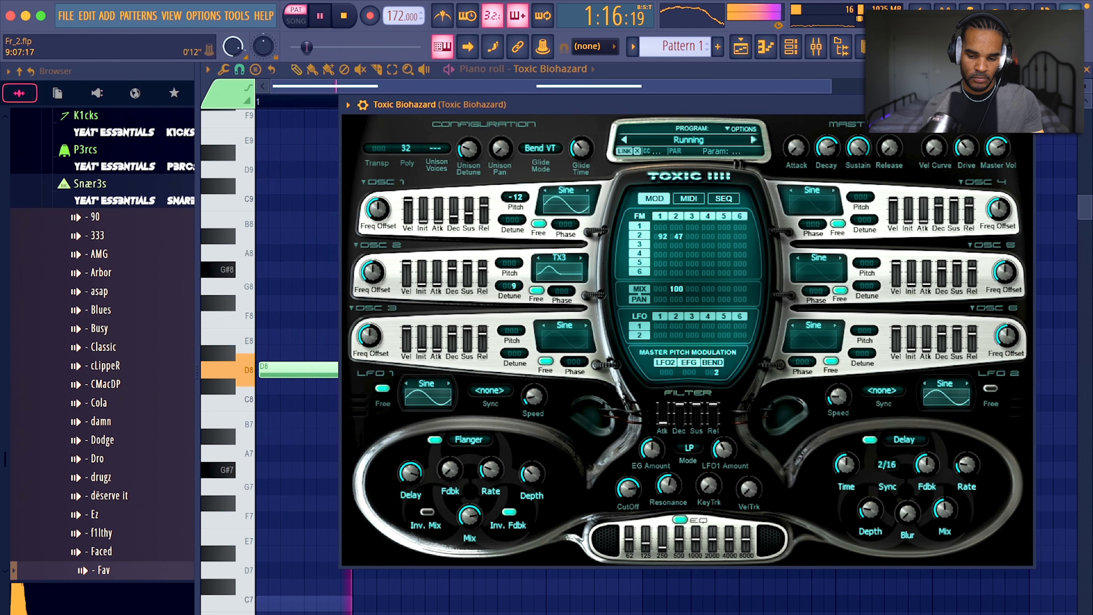
left_click(1025, 105)
Shift the two long D8 notes of Toxic Biohazard slightly earlier to start exactly on bars 1 and 5
left_click(571, 462)
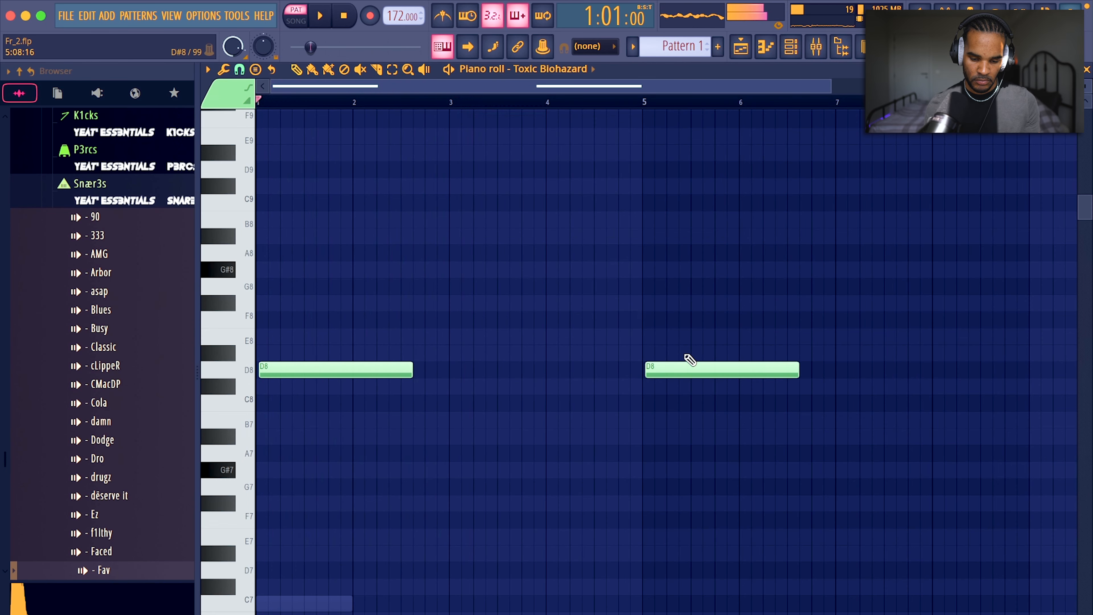
left_click_drag(743, 370, 532, 363)
key("space")
key("space")
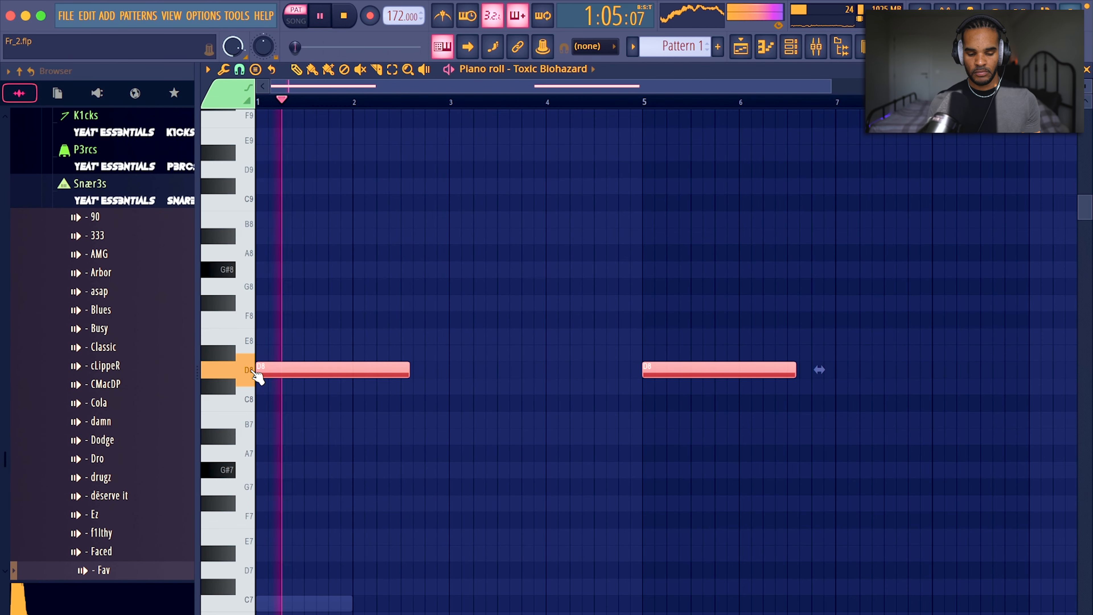
In the Toxic Biohazard track's Fruity Parametric EQ 2, lower band 1's frequency slightly and move band 7 to about 1305 Hz
scroll(350, 325, "down", 7)
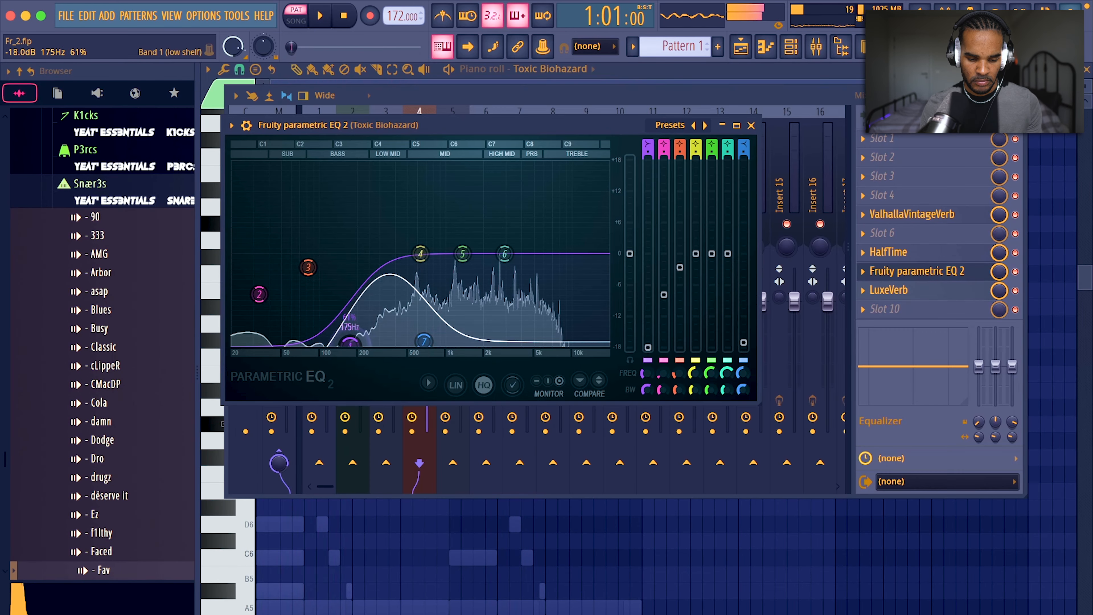
mouse_move(351, 337)
left_mouse_down()
mouse_move(310, 330)
mouse_move(347, 344)
left_mouse_up()
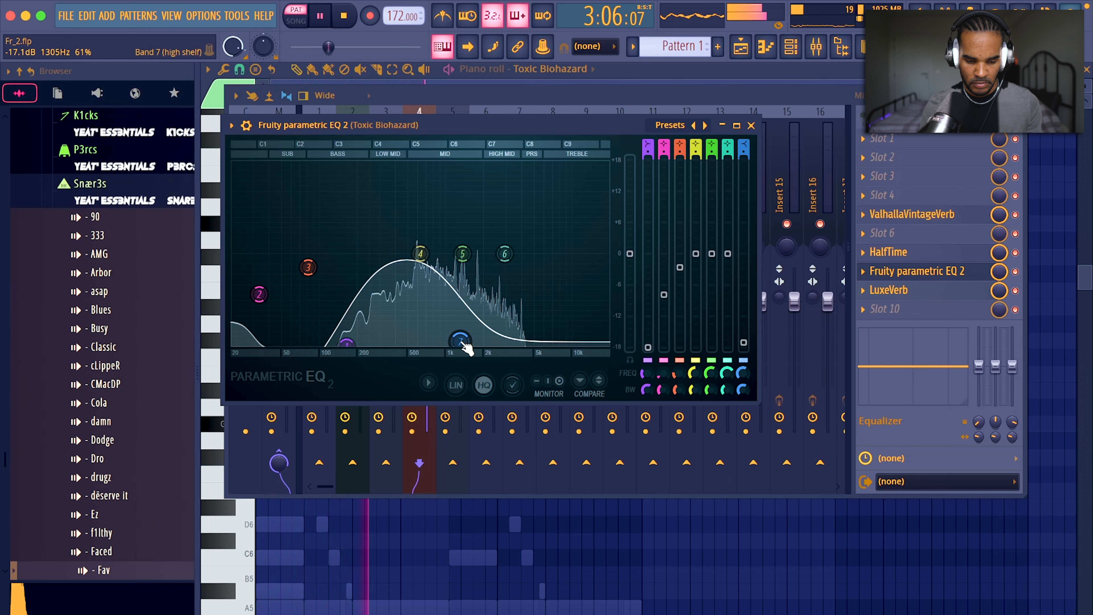
left_click(751, 125)
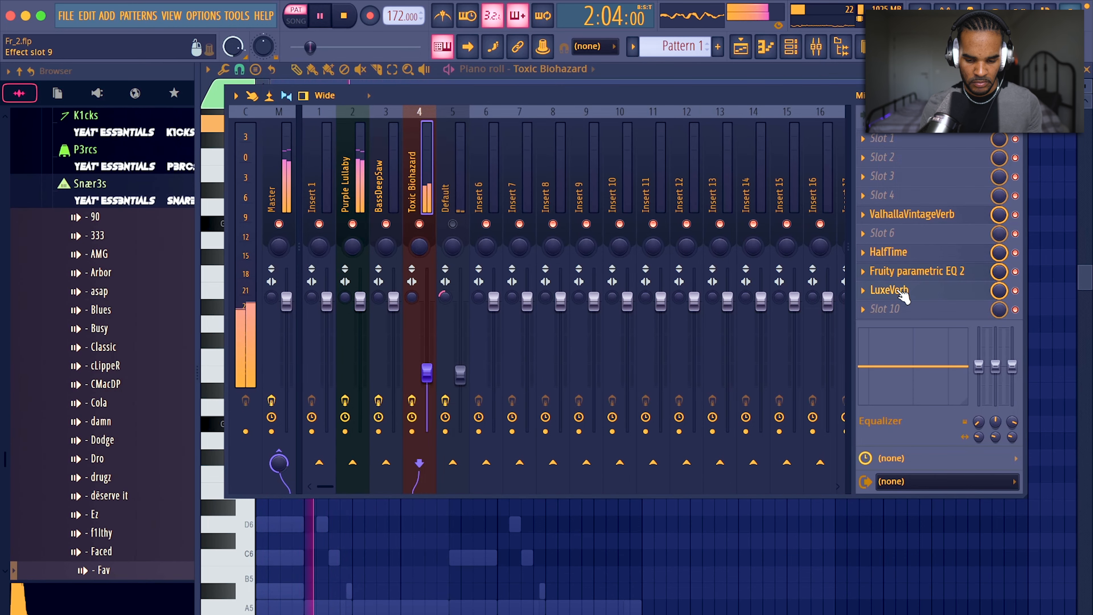
Add Gross Beat in slot 10 of the Toxic Biohazard track with the Juggling Science preset and the Trifecta evo time slot
left_click(891, 307)
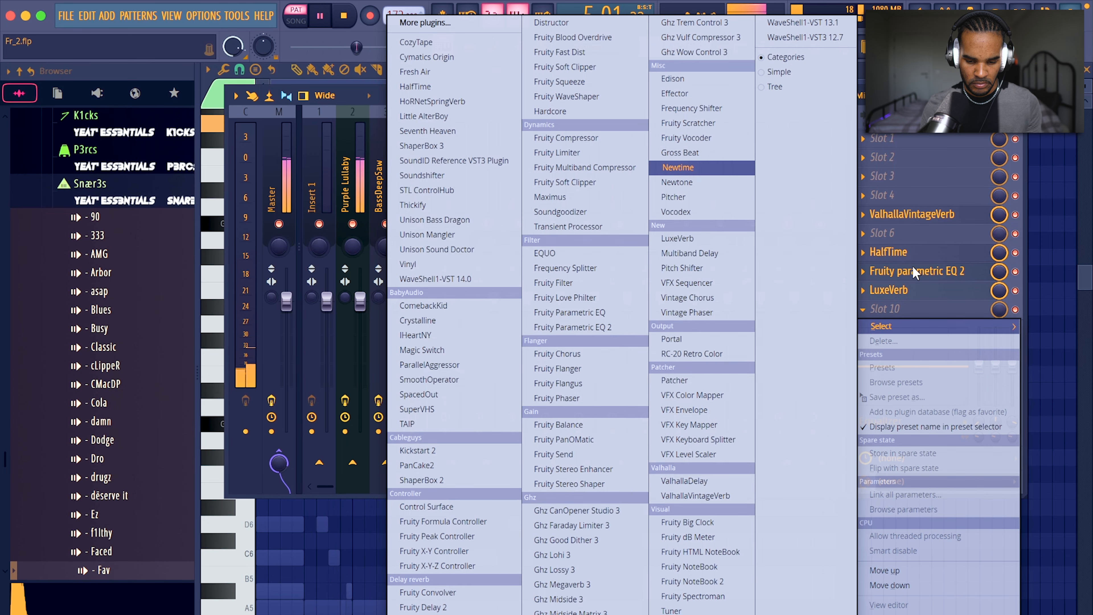
left_click(680, 152)
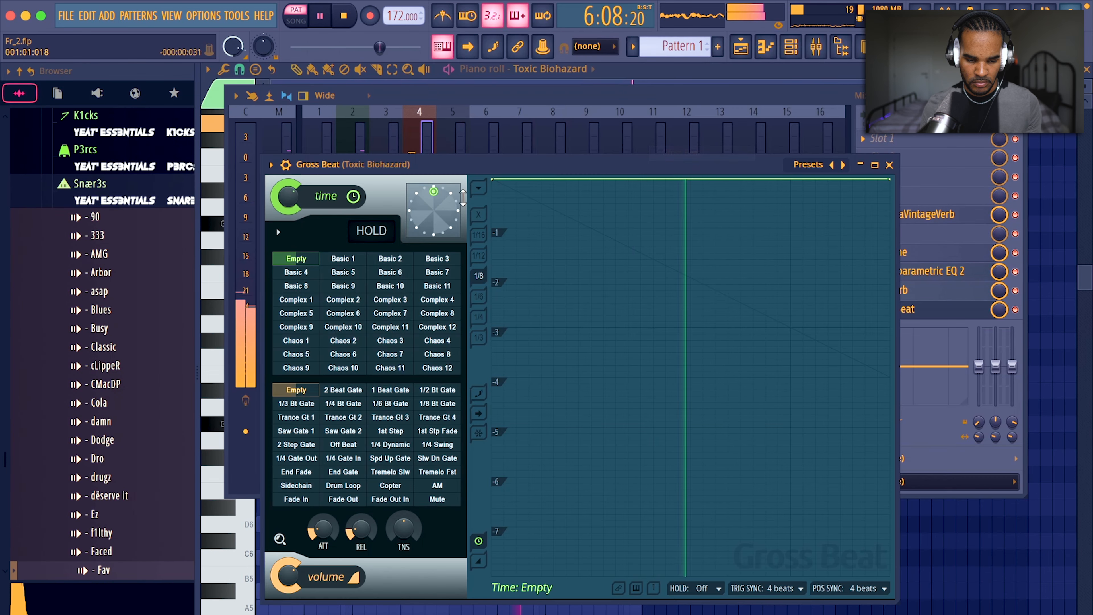
right_click(843, 164)
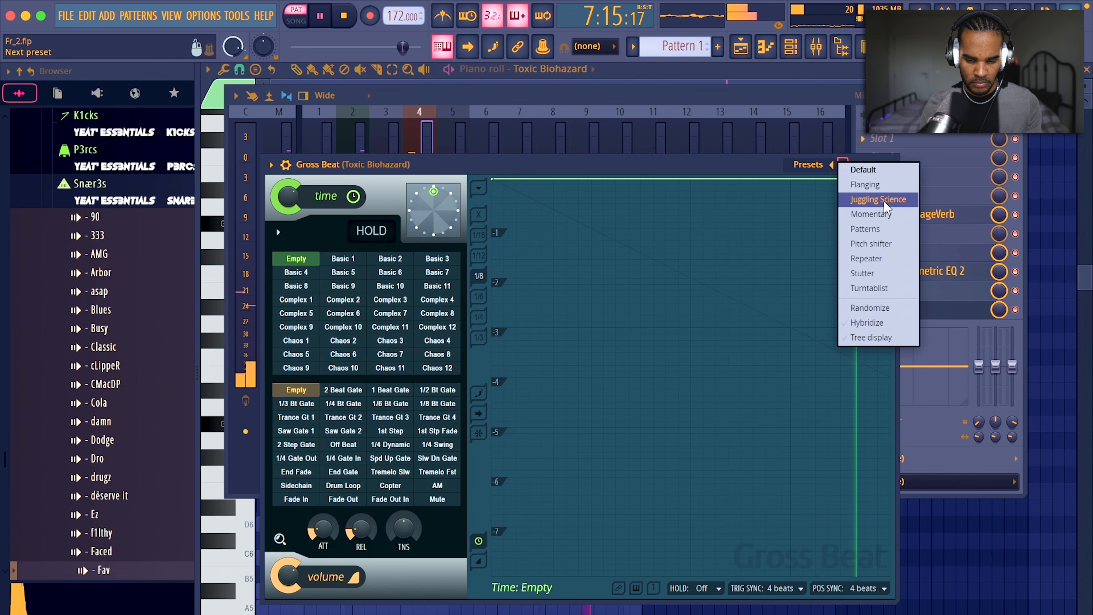
left_click(878, 199)
left_click(349, 261)
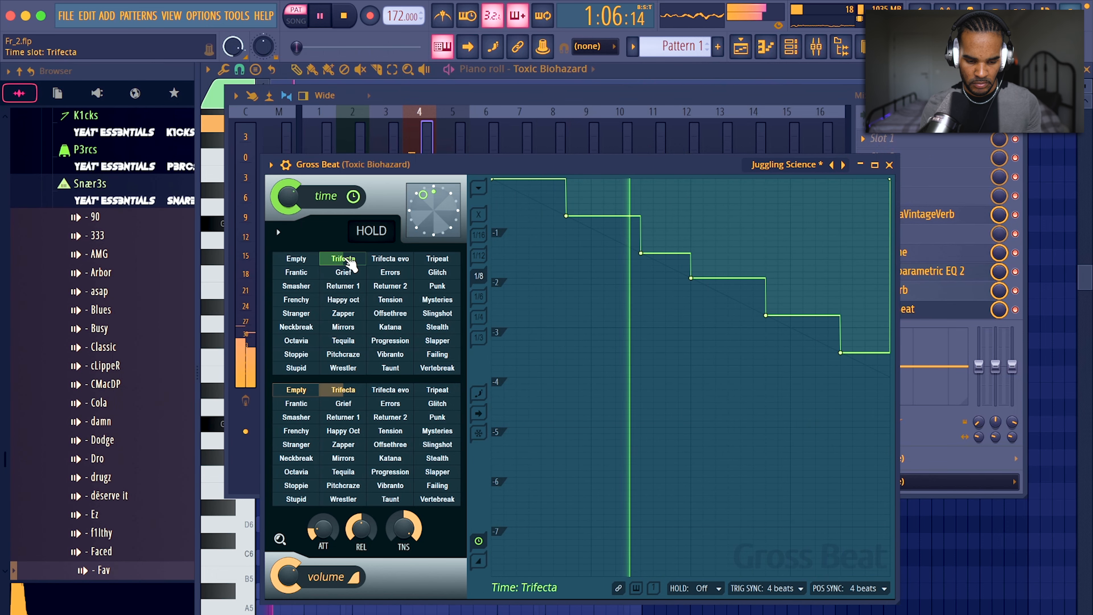
left_click(400, 260)
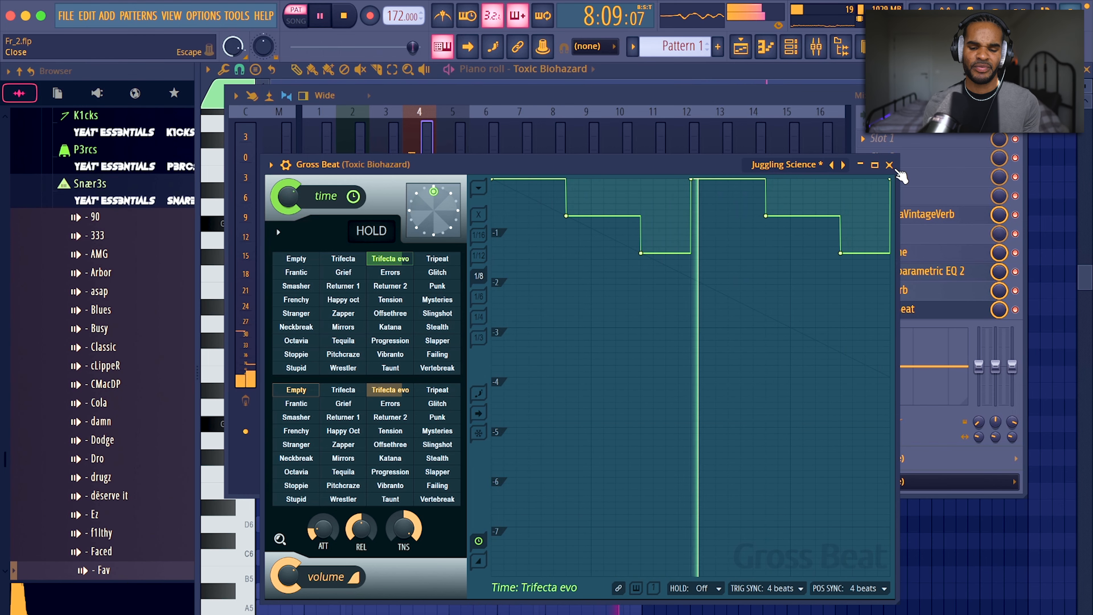
left_click(889, 165)
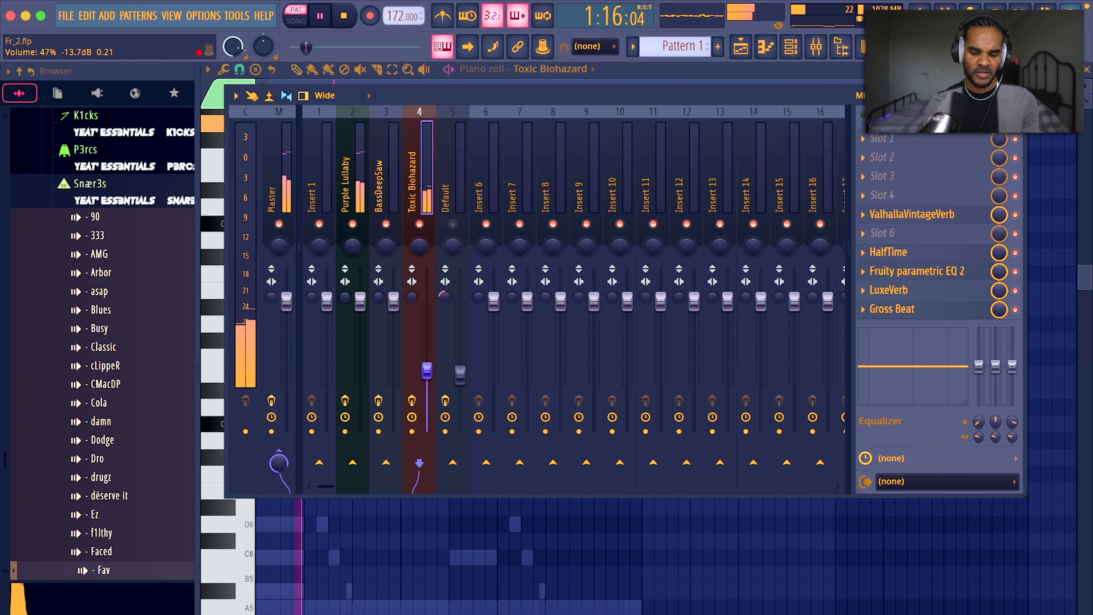
Lower the decay of the Toxic Biohazard track's ValhallaVintageVerb
left_click(892, 217)
left_click_drag(170, 252, 171, 267)
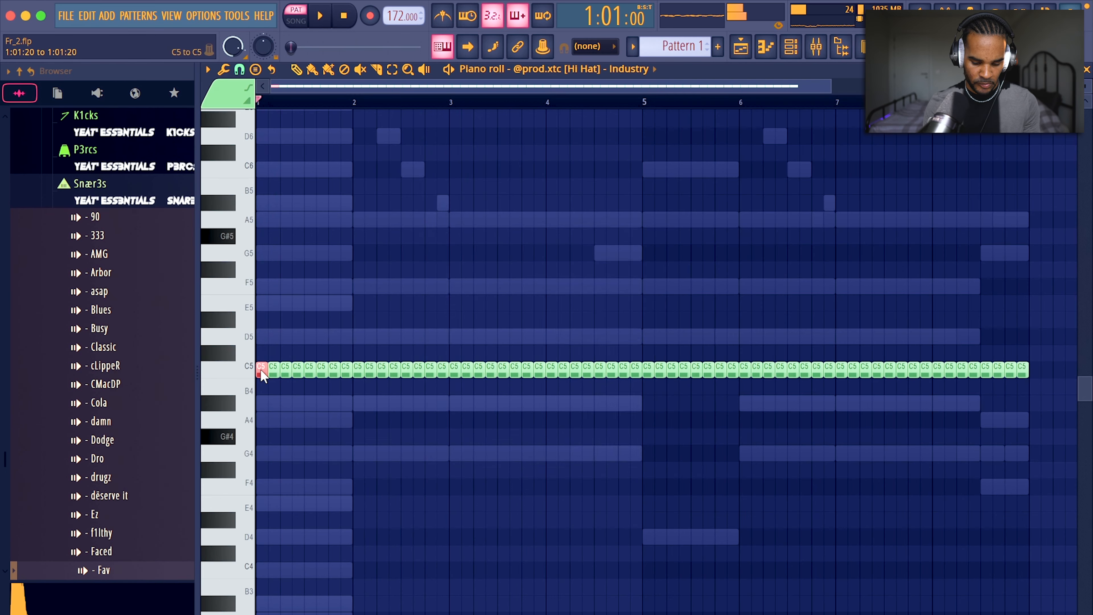
Chop the first hi-hat note and the one on step 5 of bar 3 into two hits each
key("alt+u")
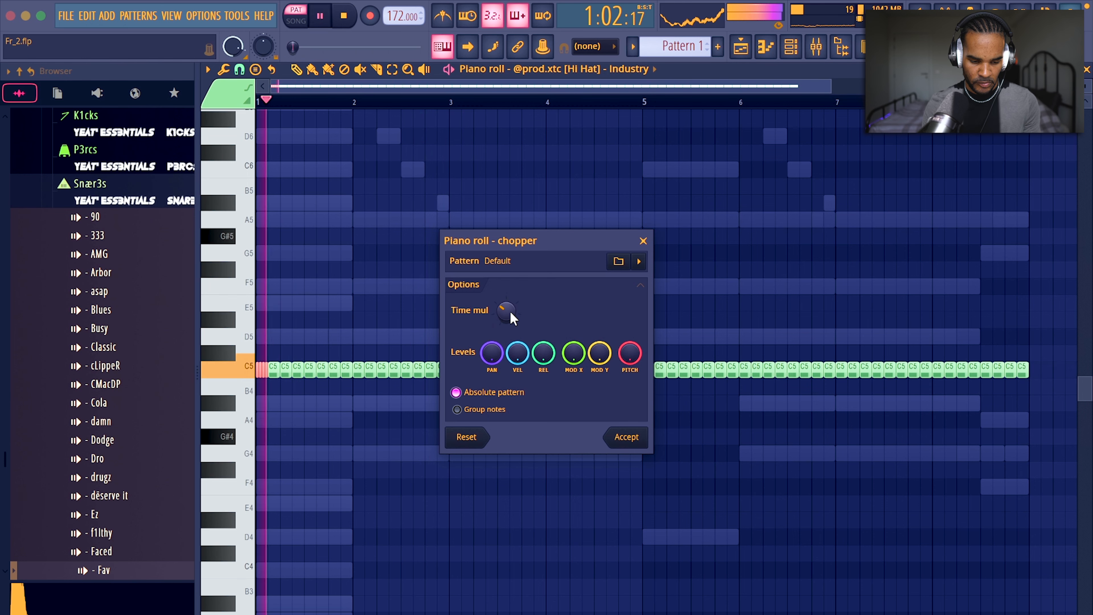
left_click(627, 437)
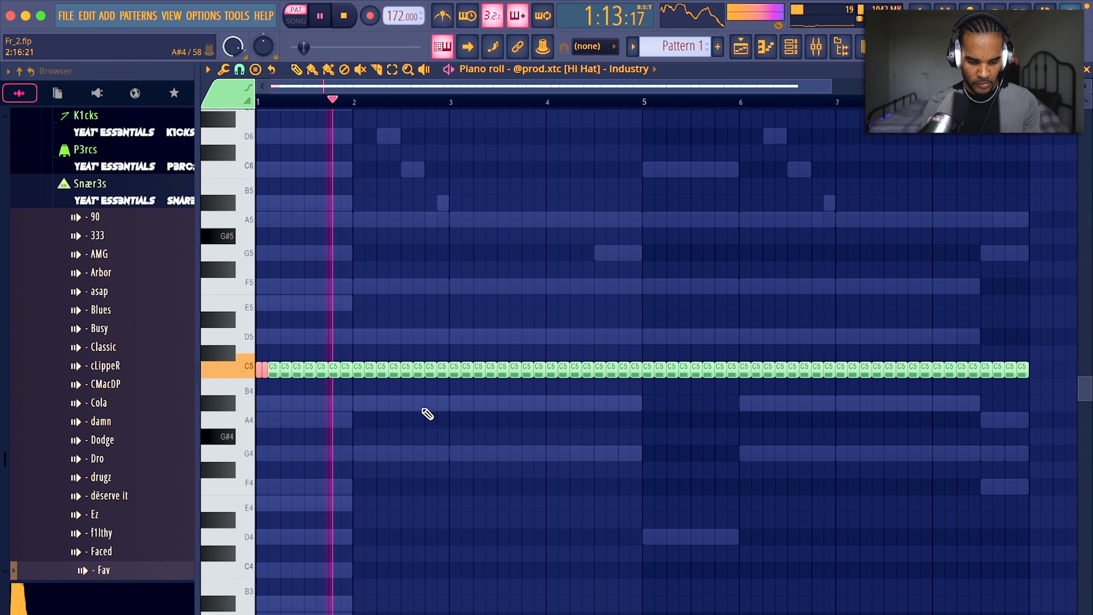
scroll(317, 410, "up", 2)
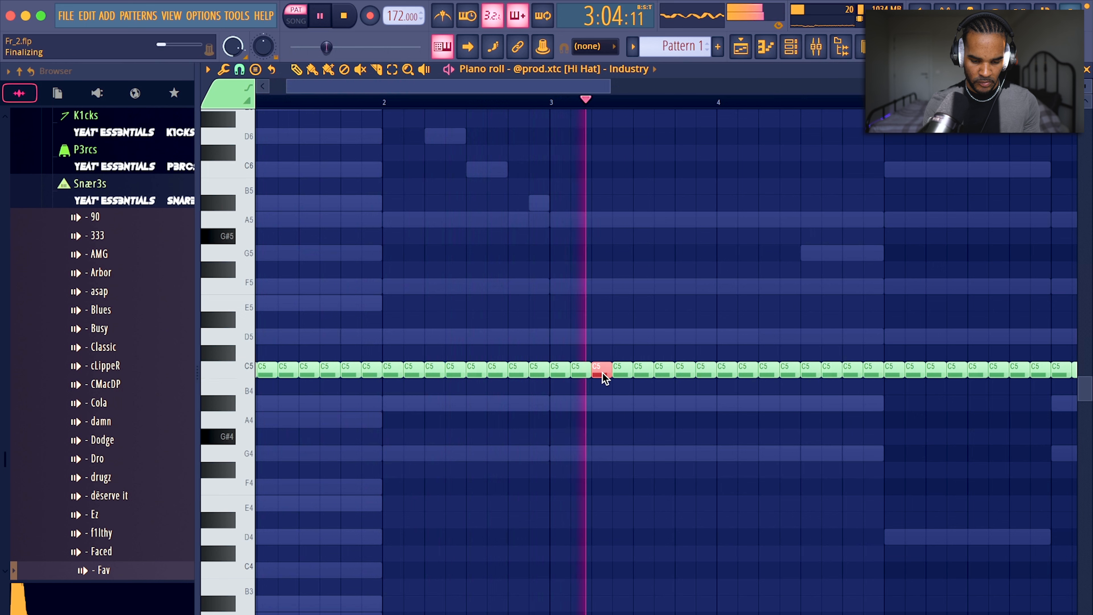
key("alt+u")
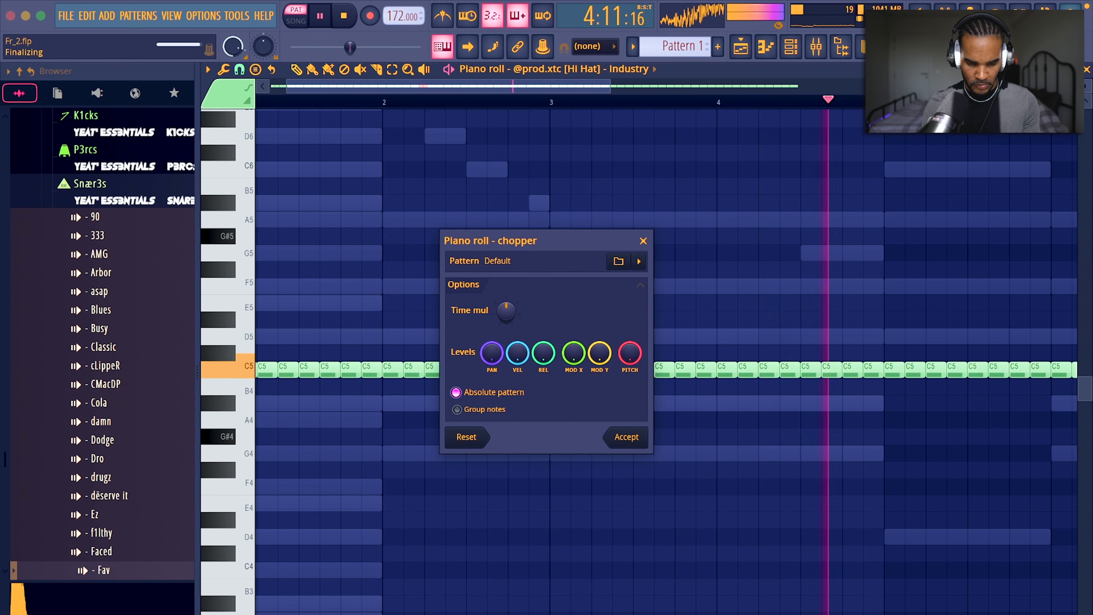
left_click(627, 436)
Chop the hi-hat note on step 13 of bar 3 into four hits and play back the pattern
key("space")
key("alt+u")
left_click(641, 437)
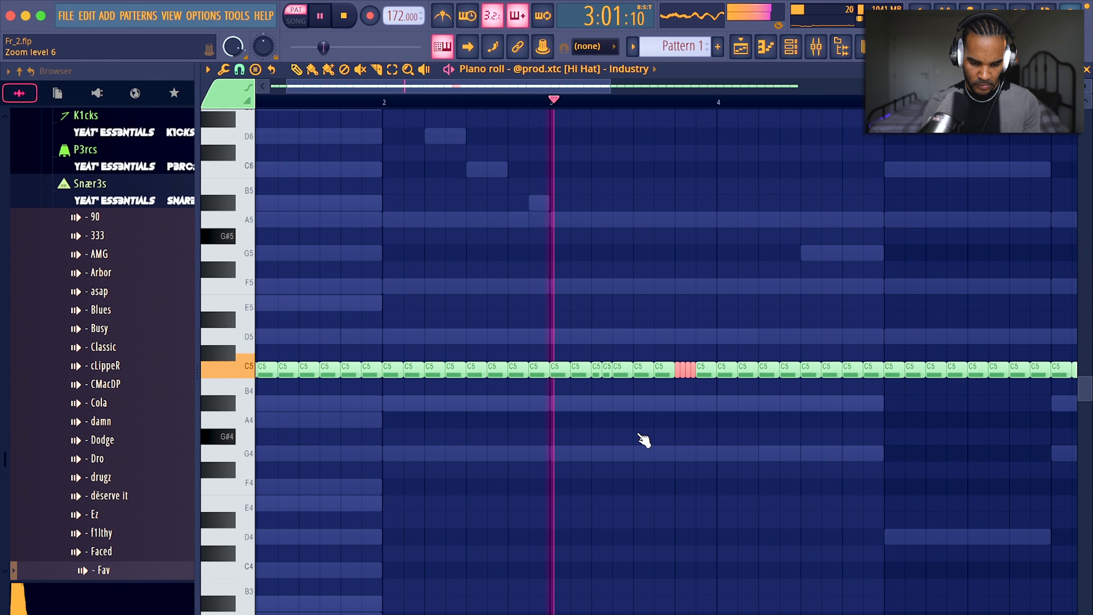
key("space")
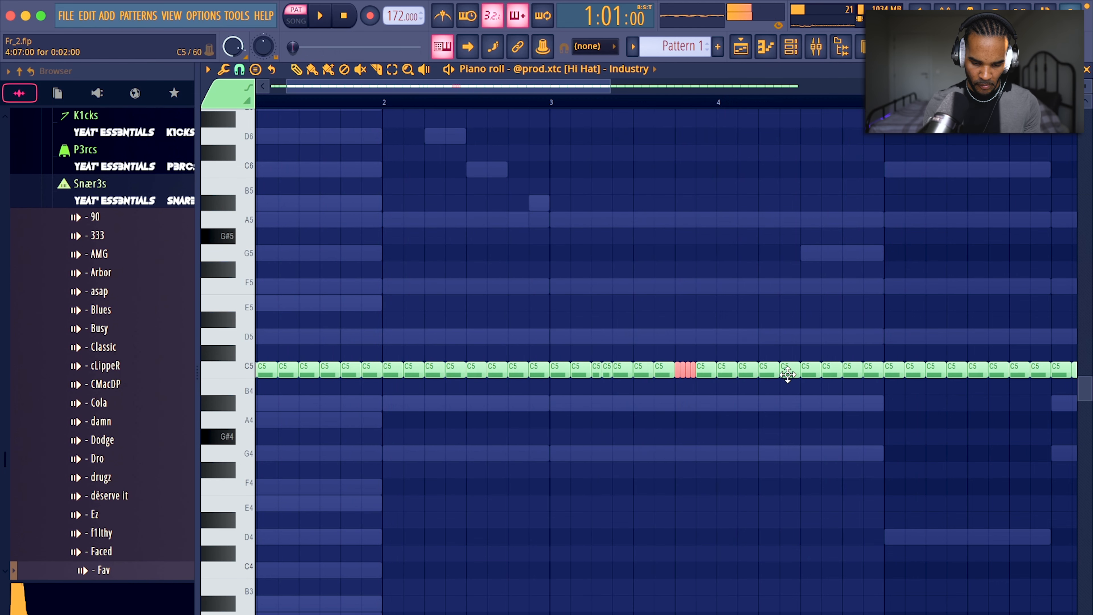
Chop the hi-hat note on step 5 of bar 4 into a roll of eight hits
scroll(776, 370, "down", 2)
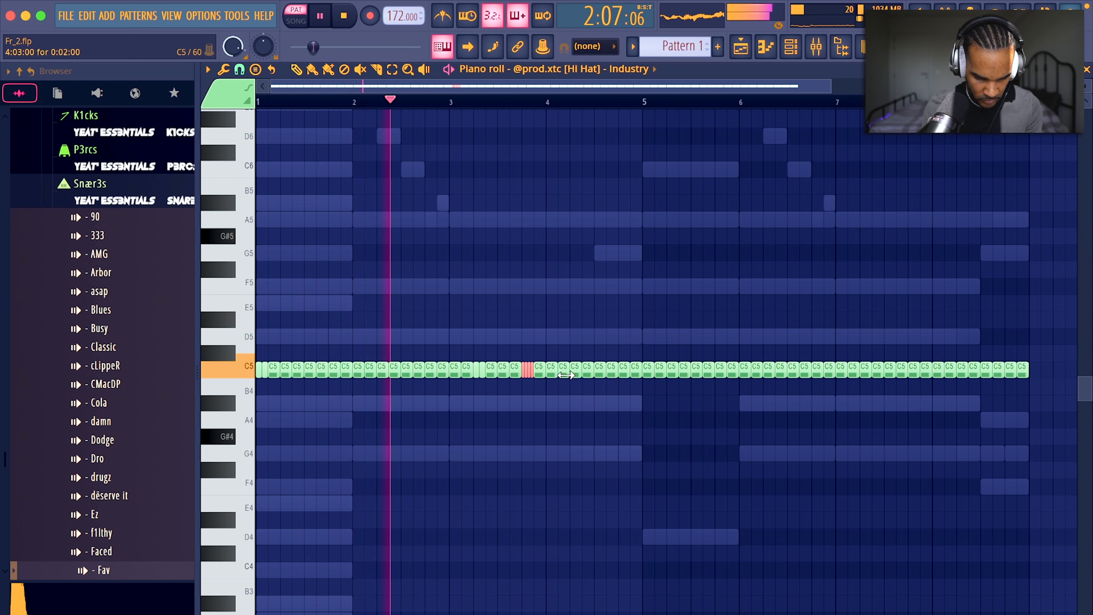
key("alt+u")
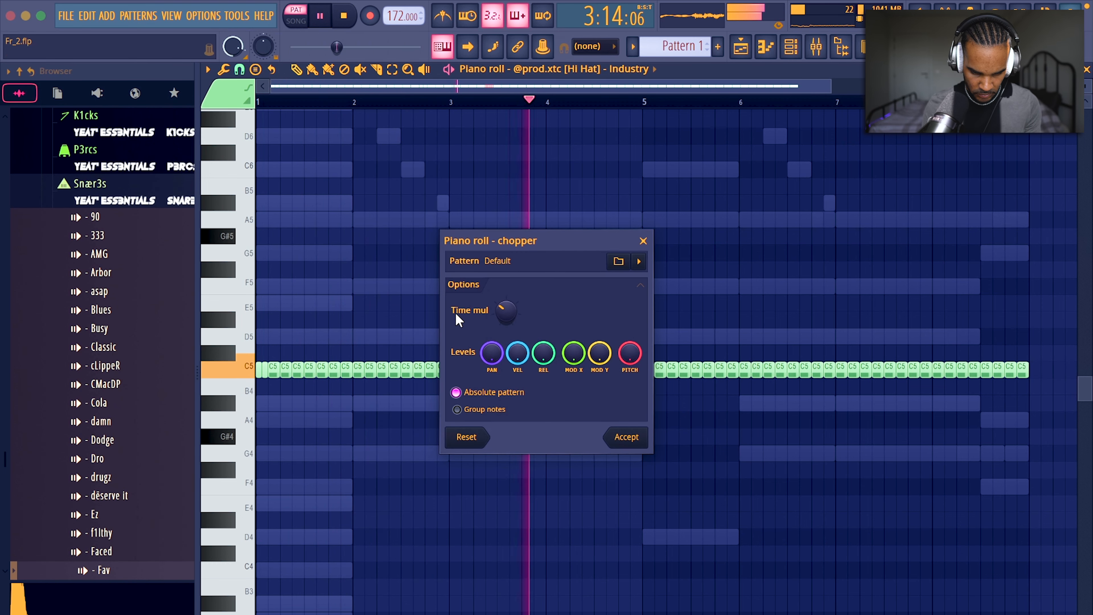
left_click(628, 438)
Delete all hi-hat notes from bar 5 onward
left_click_drag(644, 398, 1081, 342)
key("Delete")
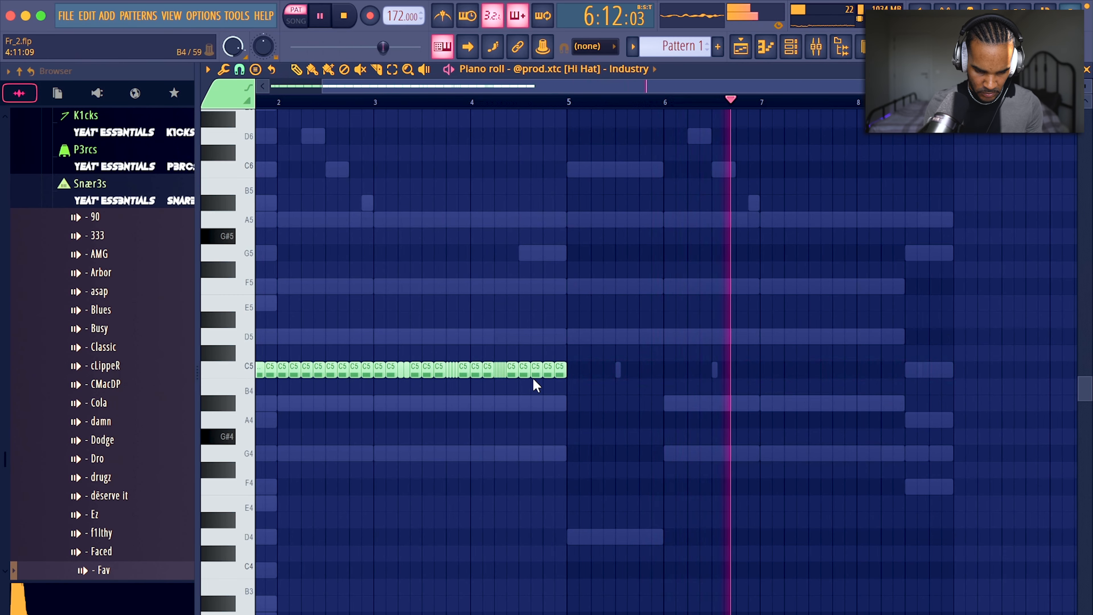
Shape the velocities of the eight-hit hi-hat roll in bar 4 into a dip by lowering its middle hits
scroll(496, 371, "up", 4)
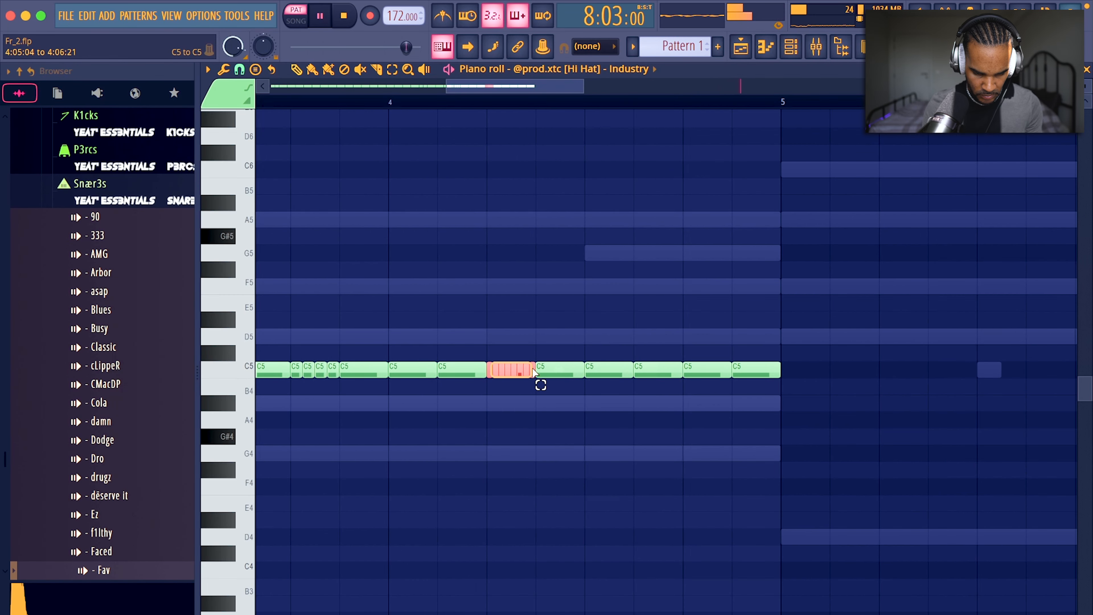
left_click_drag(522, 614, 515, 162)
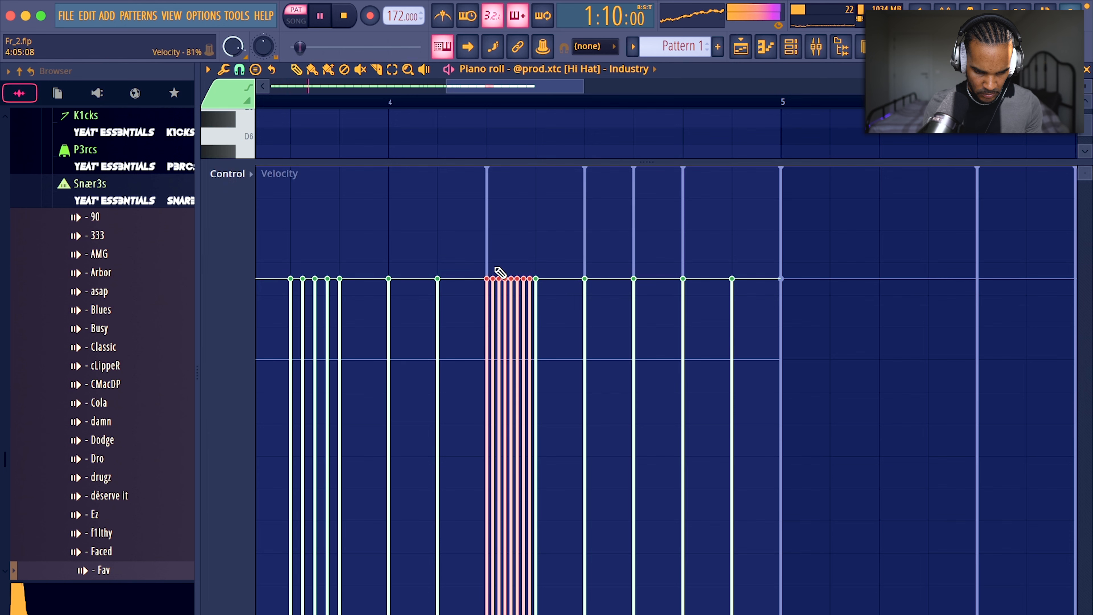
left_click_drag(494, 319, 530, 397)
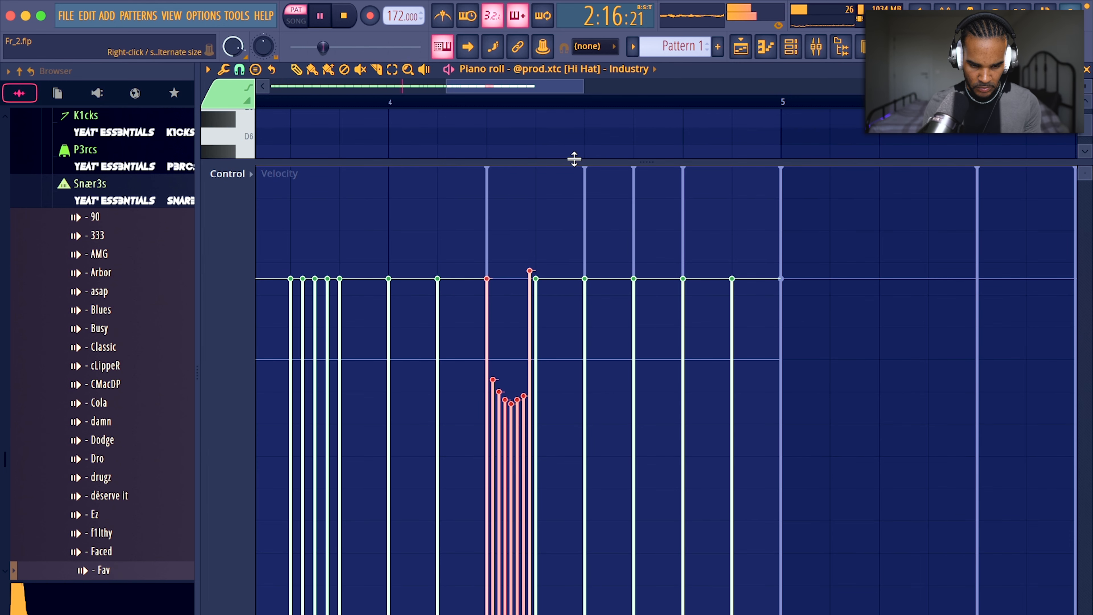
left_click_drag(574, 159, 594, 613)
Duplicate the four-bar hi-hat pattern into bars 5 to 8 and clear the note selection
scroll(598, 555, "down", 5)
key("super+d")
key("super+b")
key("super+d")
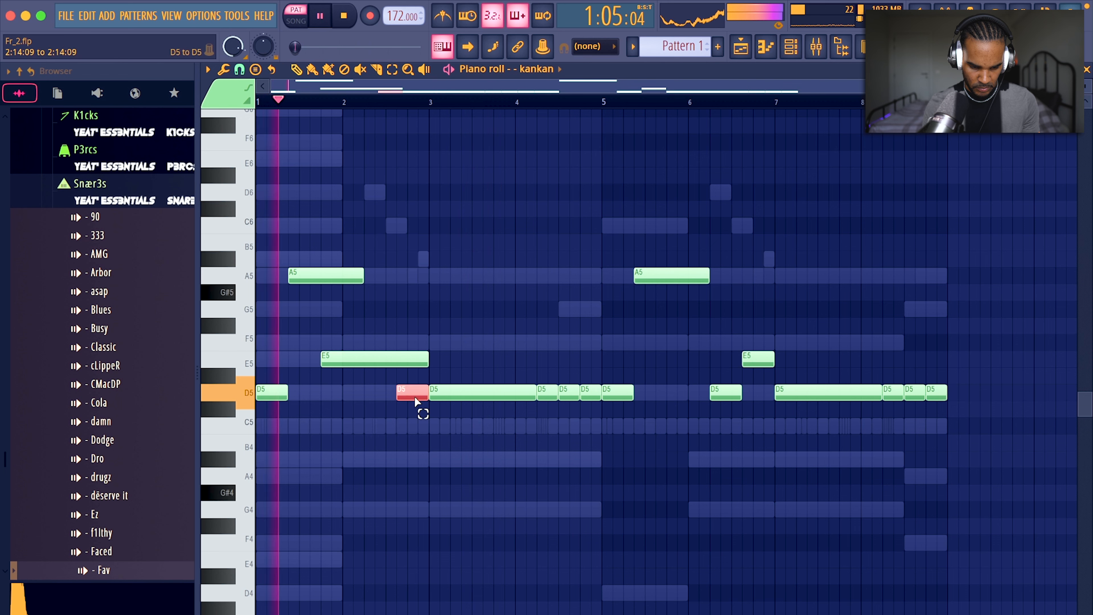
In the kankan 808, move bar 1's E5 note to D5, shift bar 2's short D5 note later and apply quick legato
left_click_drag(414, 396, 424, 400)
left_click_drag(372, 360, 372, 396)
key("super+l")
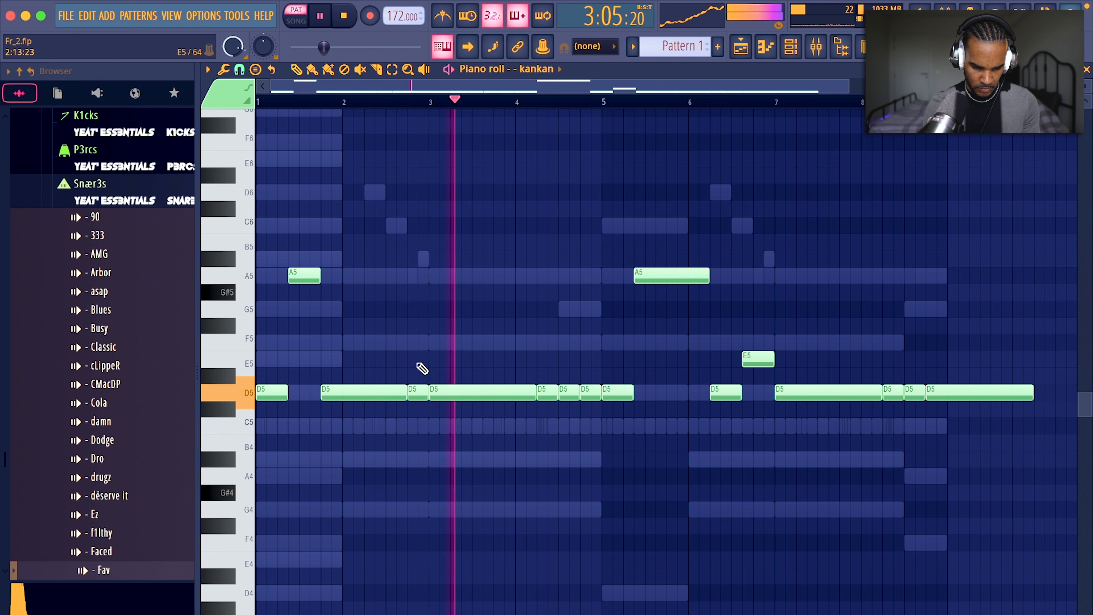
left_click_drag(417, 395, 423, 396)
key("super+l")
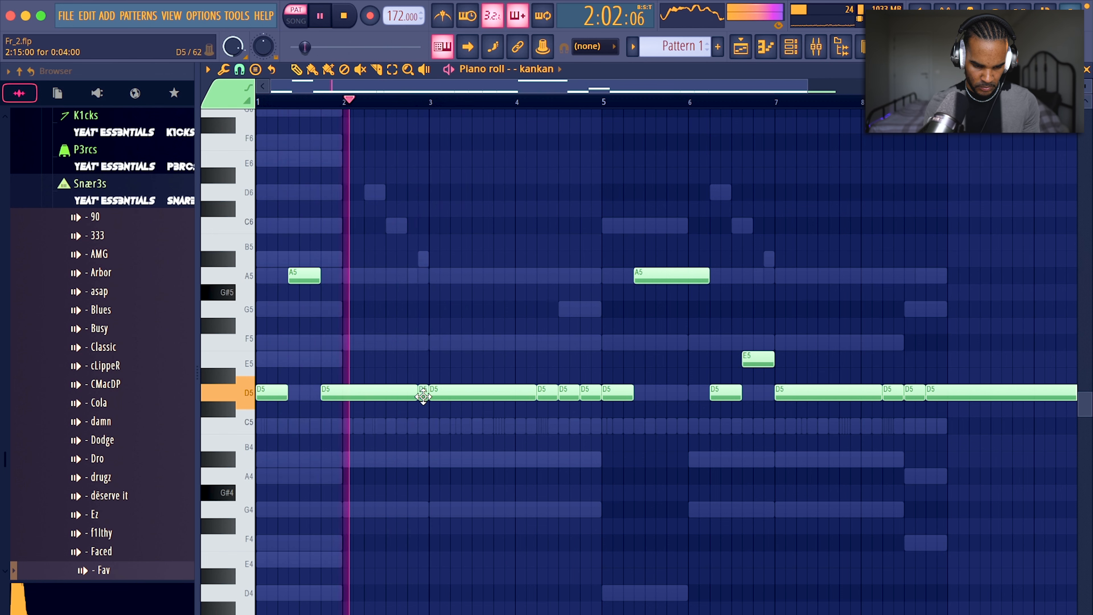
Place another D5 note in bar 3 of the kankan 808 part and play the pattern back
key("space")
key("space")
left_click_drag(455, 375, 456, 394)
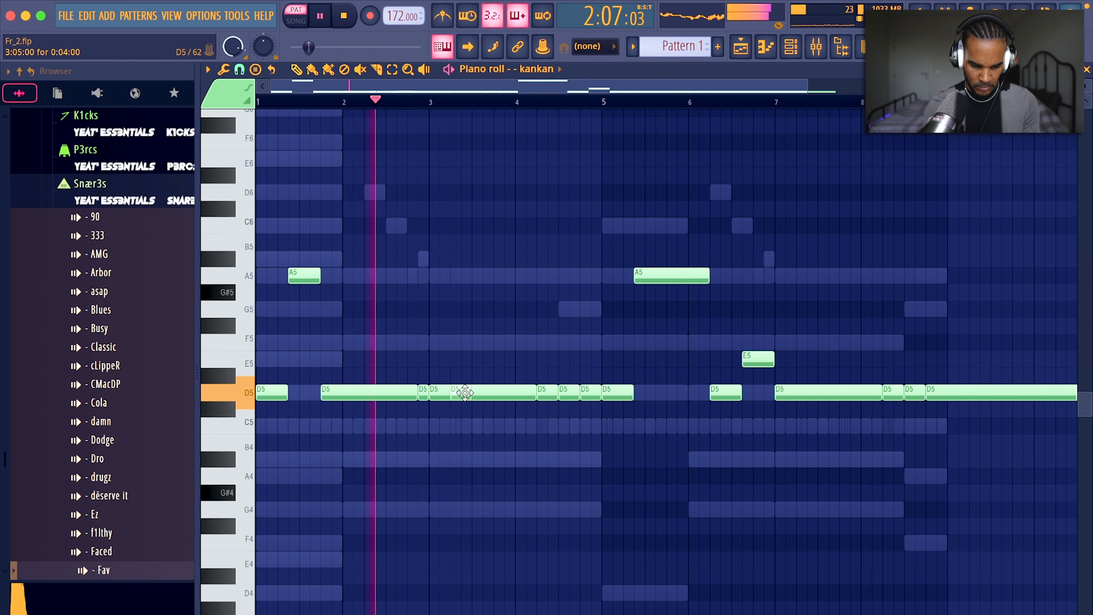
key("space")
Delete the 808 notes from bar 5 onward and duplicate the first four bars in their place
left_click(492, 376)
left_click_drag(492, 376, 1028, 151)
key("Delete")
key("super+s")
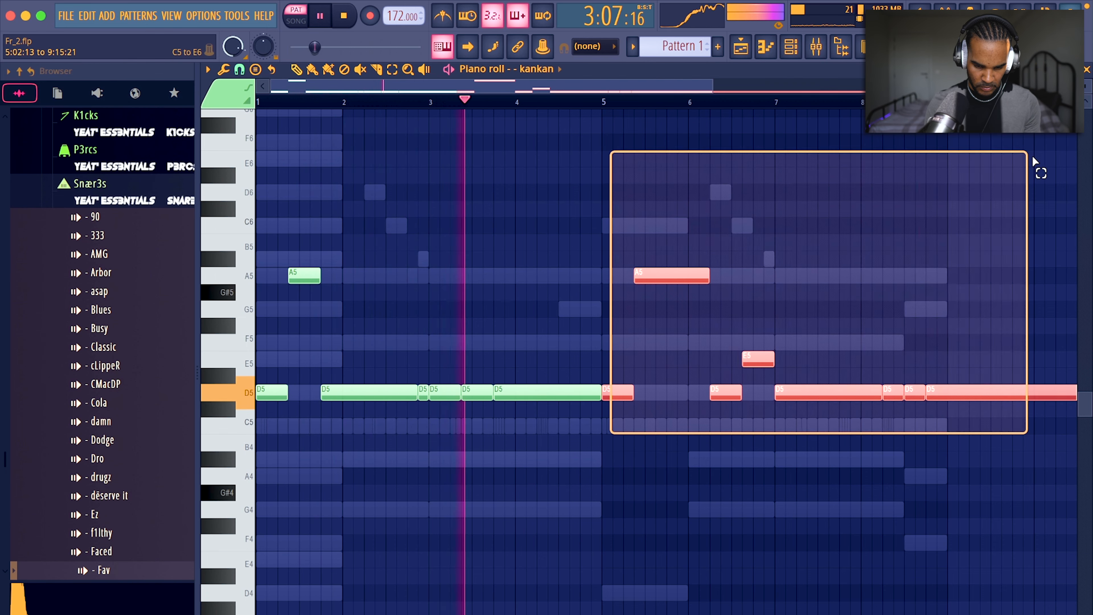
key("Delete")
key("super+b")
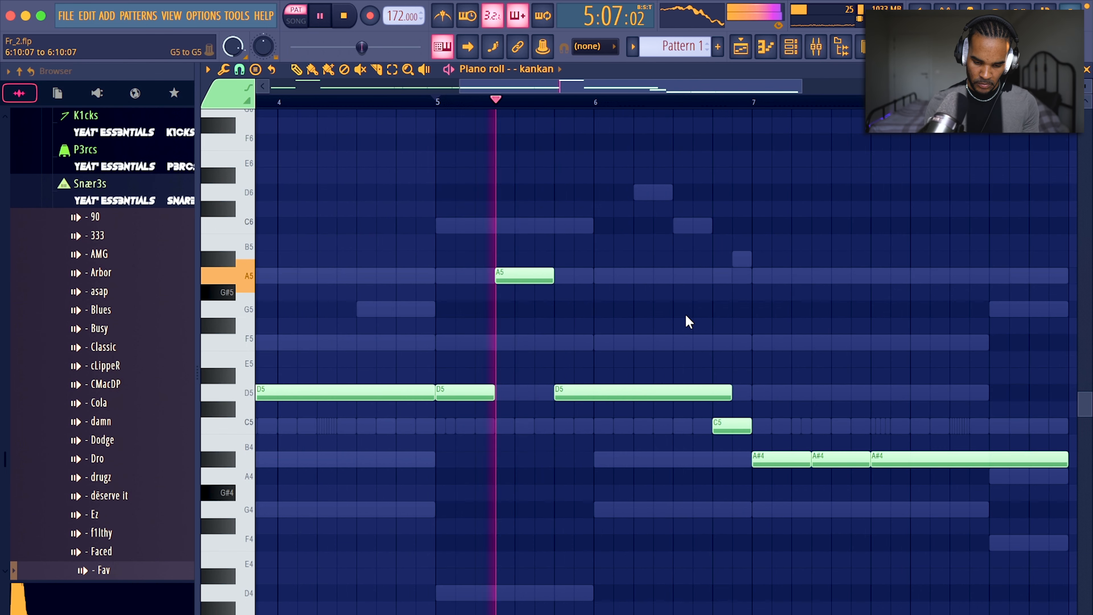
Adjust the C5 note at the end of bar 6 and legato the 808 up to bar 9 using a temporary C5 end note
scroll(732, 333, "up", 1)
scroll(752, 340, "down", 3)
key("space")
key("space")
left_click_drag(822, 449, 812, 449)
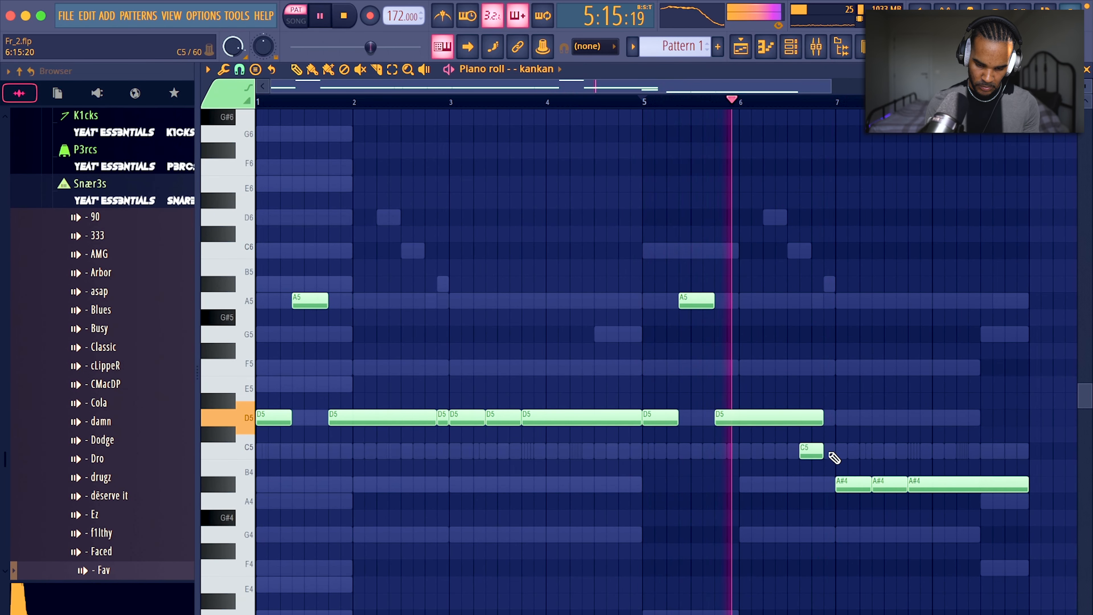
left_click(1029, 450)
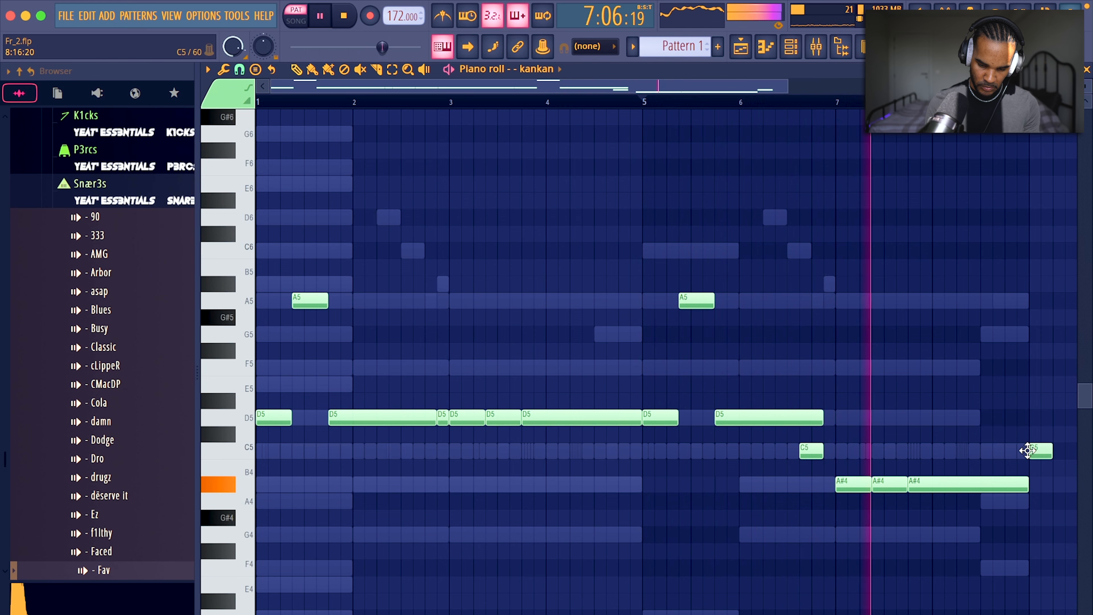
key("ctrl+l")
right_click(1041, 450)
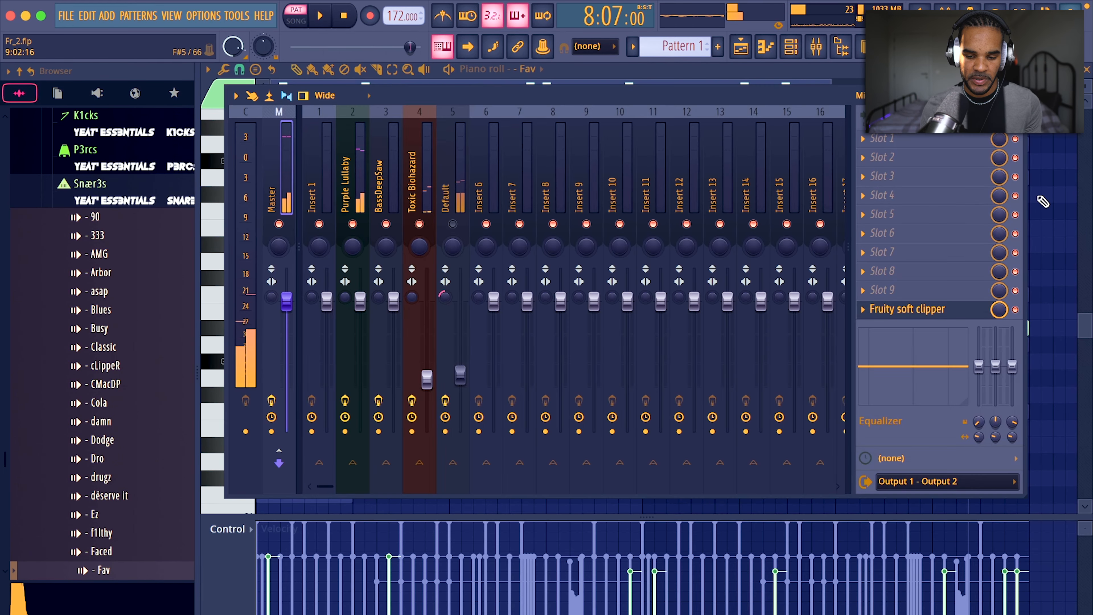
Load SoundShifter Pitch Stereo in the master's slot 4 with -1 semitone and a source frequency of 528
left_click(907, 197)
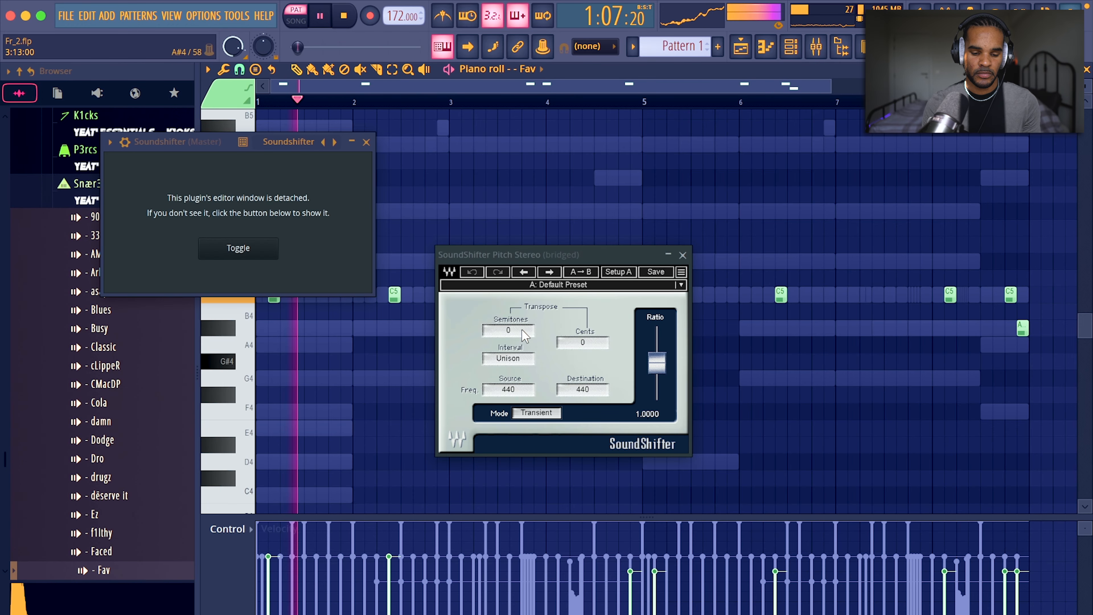
scroll(523, 335, "down", 1)
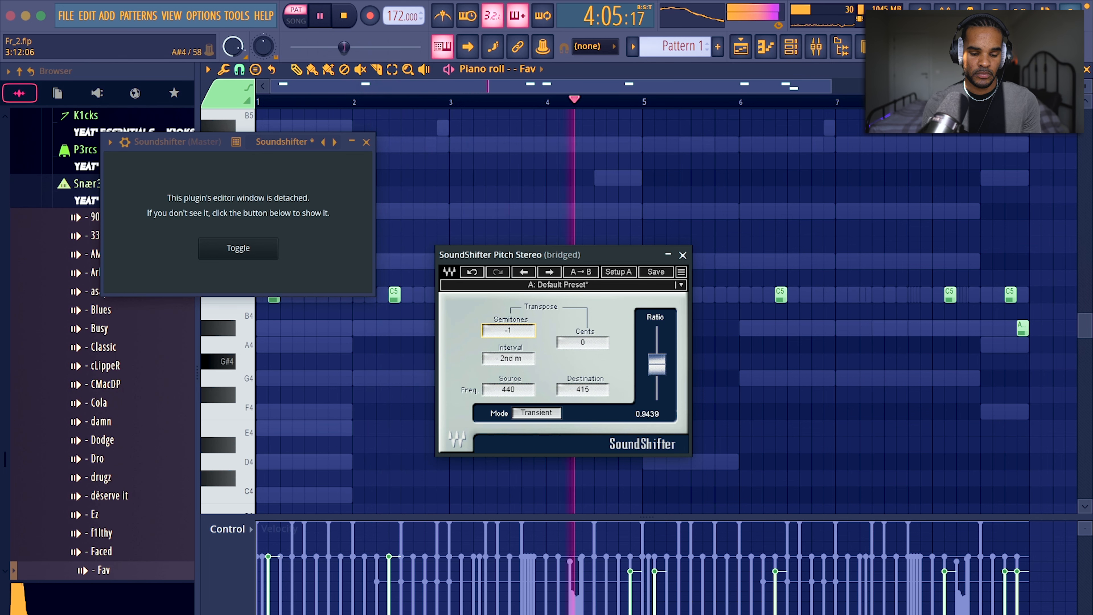
type("528")
key("Return")
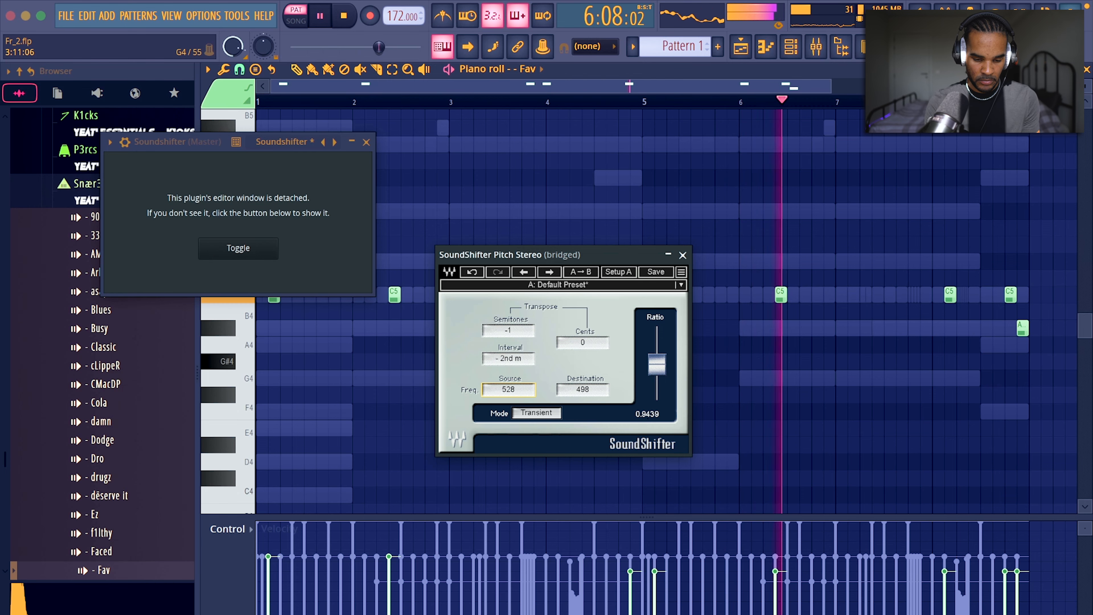
left_click(366, 143)
scroll(518, 177, "down", 3)
left_click(1086, 70)
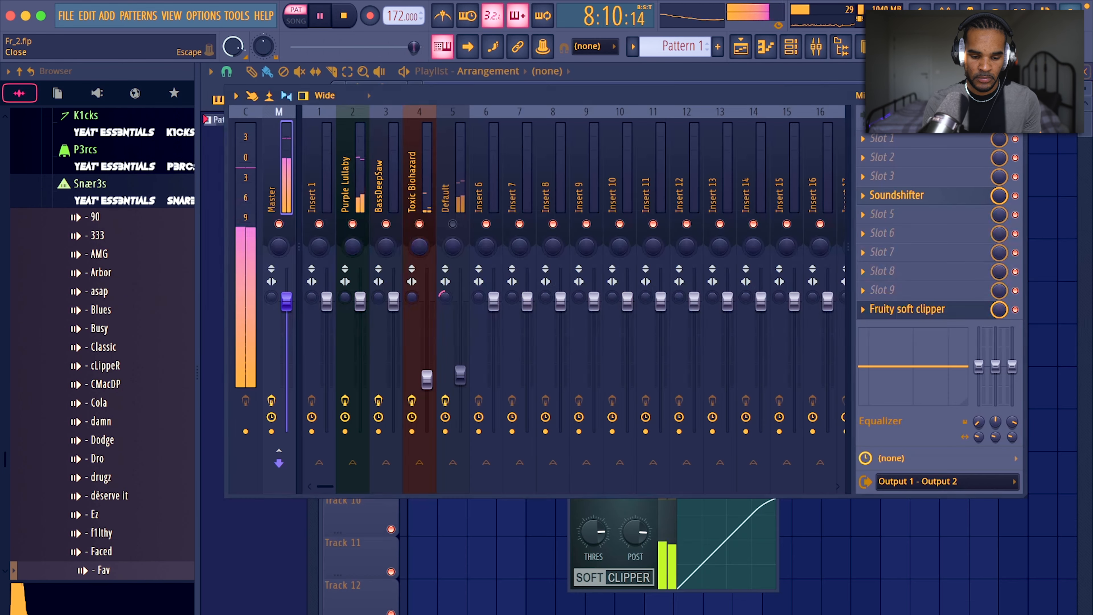
Select the kankan channel in the channel rack and open the sound kit's 8o8s folder
key("F6")
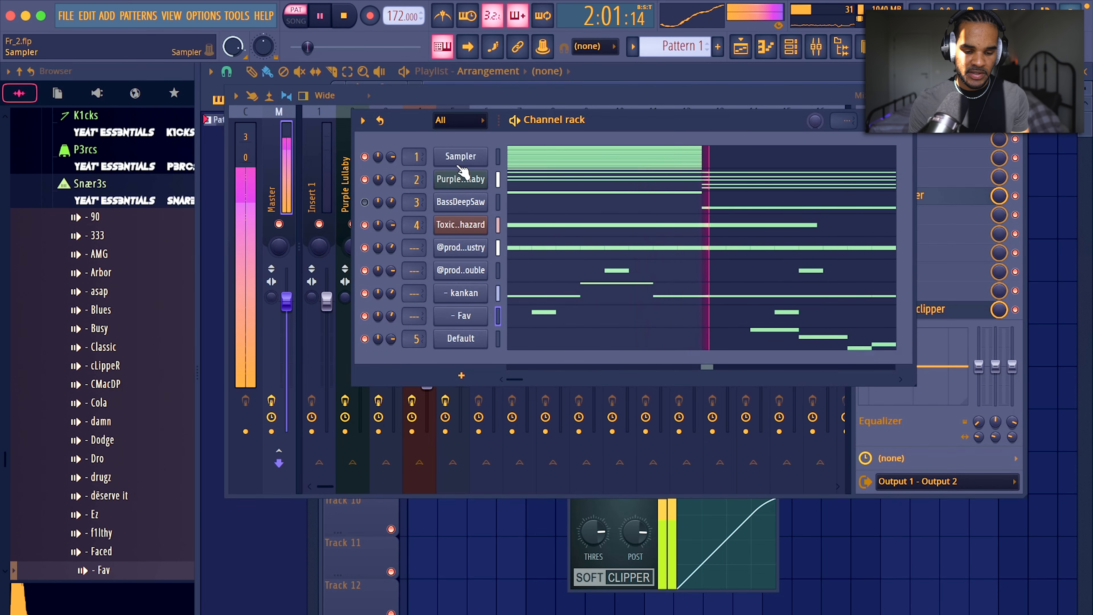
left_click(497, 293)
scroll(107, 259, "up", 8)
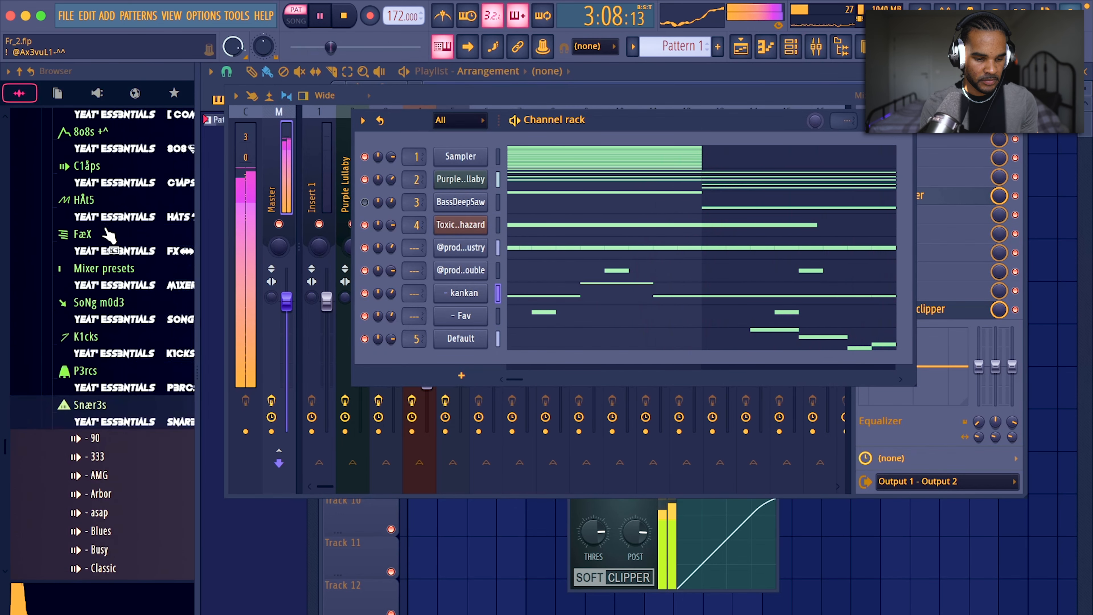
scroll(105, 230, "up", 1)
left_click(93, 333)
scroll(92, 332, "down", 5)
Replace the kankan sample with the Bad 808 and check its sampler settings and precomputed effects
left_click(111, 222)
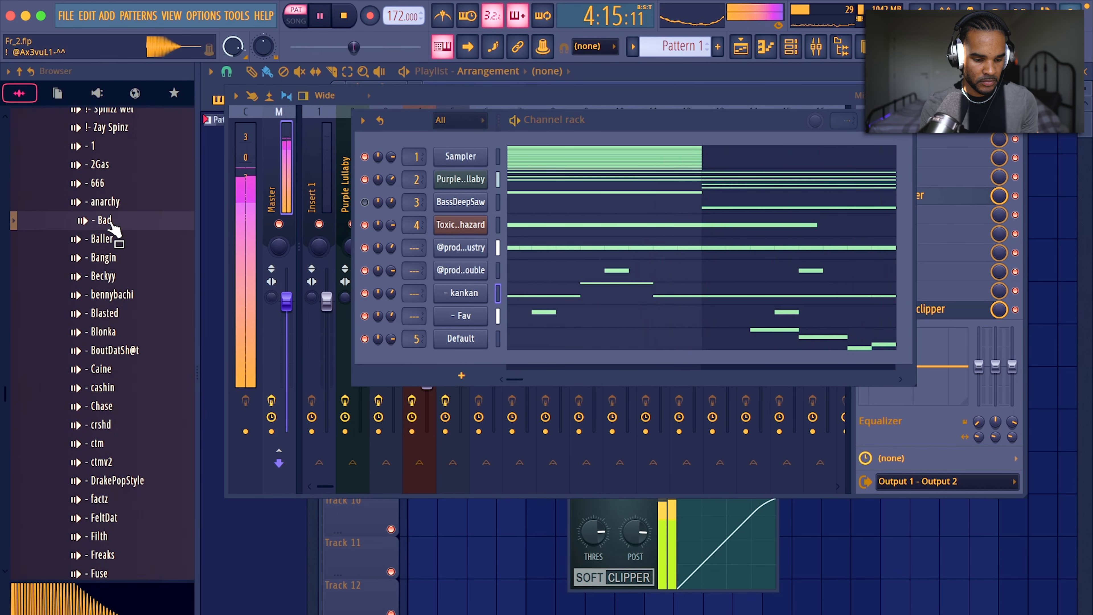
left_click_drag(337, 229, 455, 296)
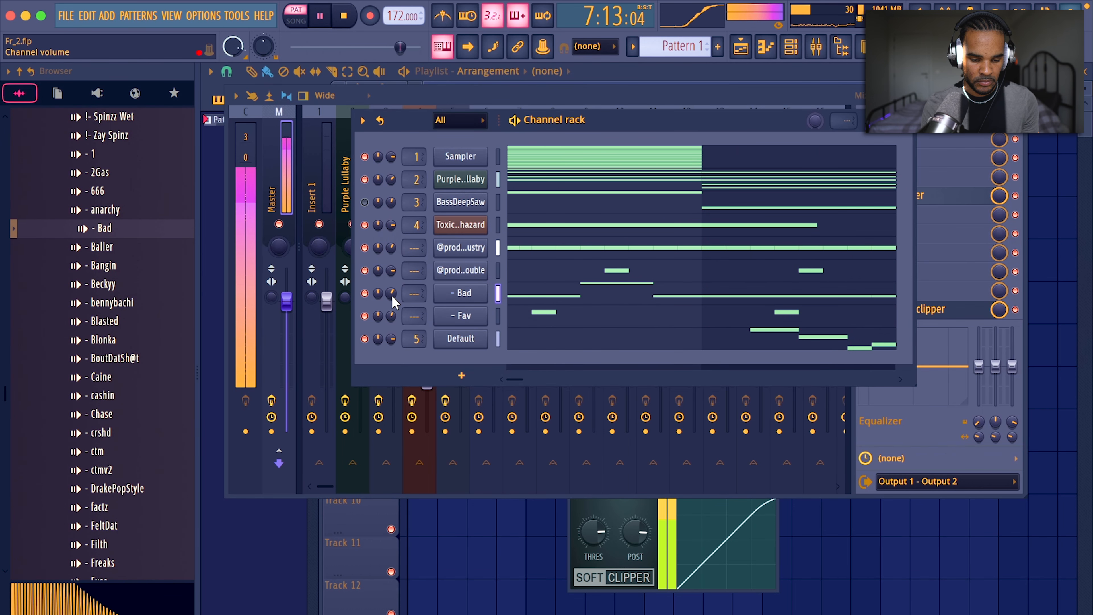
left_click(489, 289)
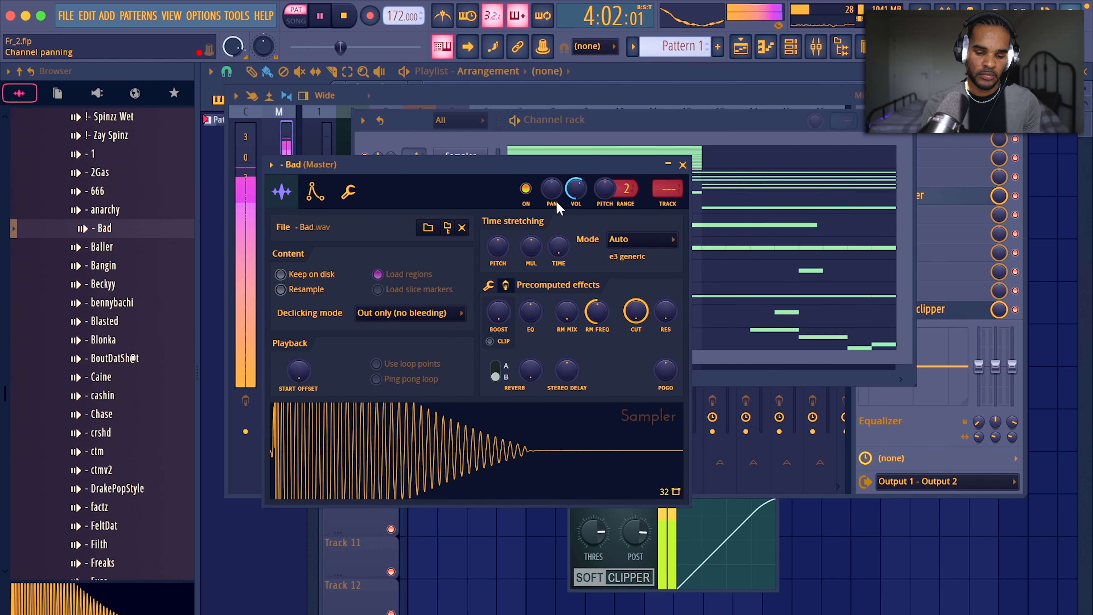
left_click(490, 286)
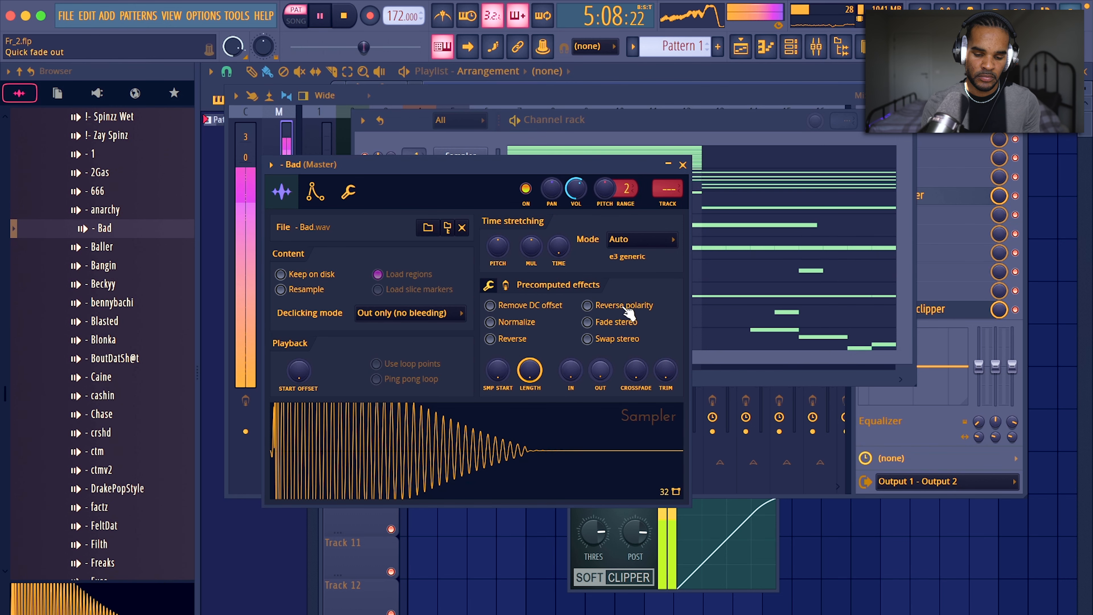
left_click(684, 164)
Browse further through the 808 samples and replace Bad with the jetson sample
scroll(124, 421, "down", 8)
scroll(146, 383, "up", 10)
scroll(110, 315, "down", 10)
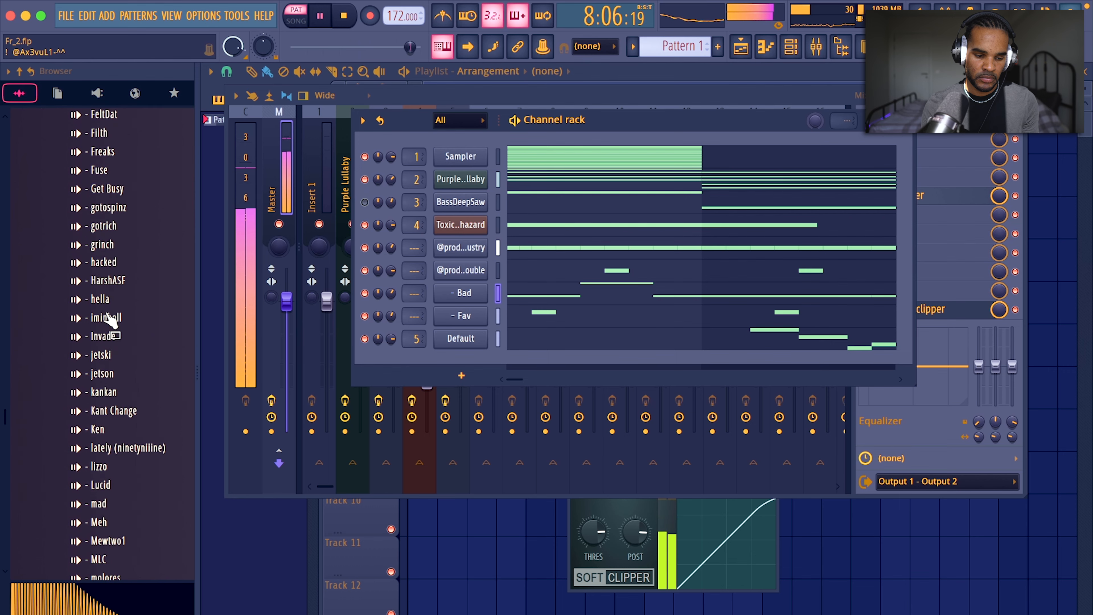
left_click_drag(111, 200, 452, 297)
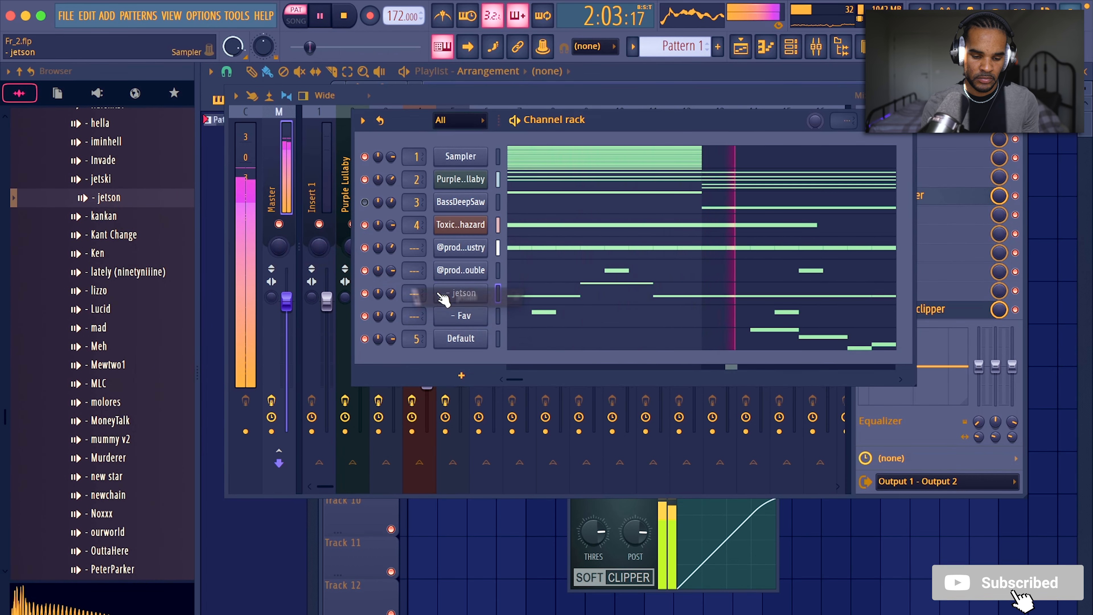
Audition more 808 samples, replace jetson with Meh and play back the pattern
left_click(106, 366)
key("space")
left_click(105, 346)
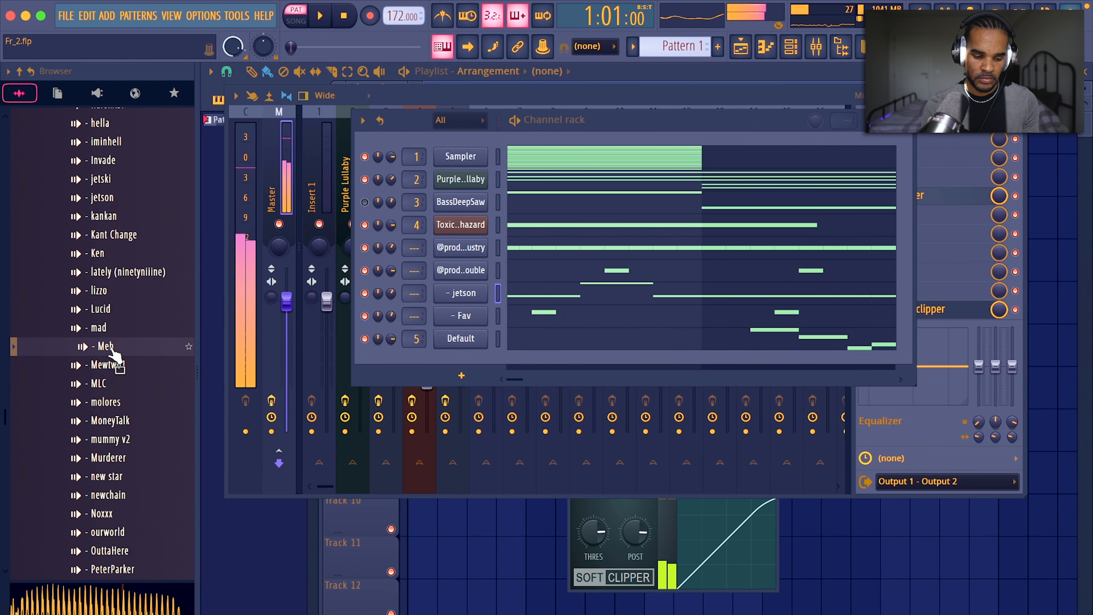
left_click_drag(115, 354, 454, 297)
key("space")
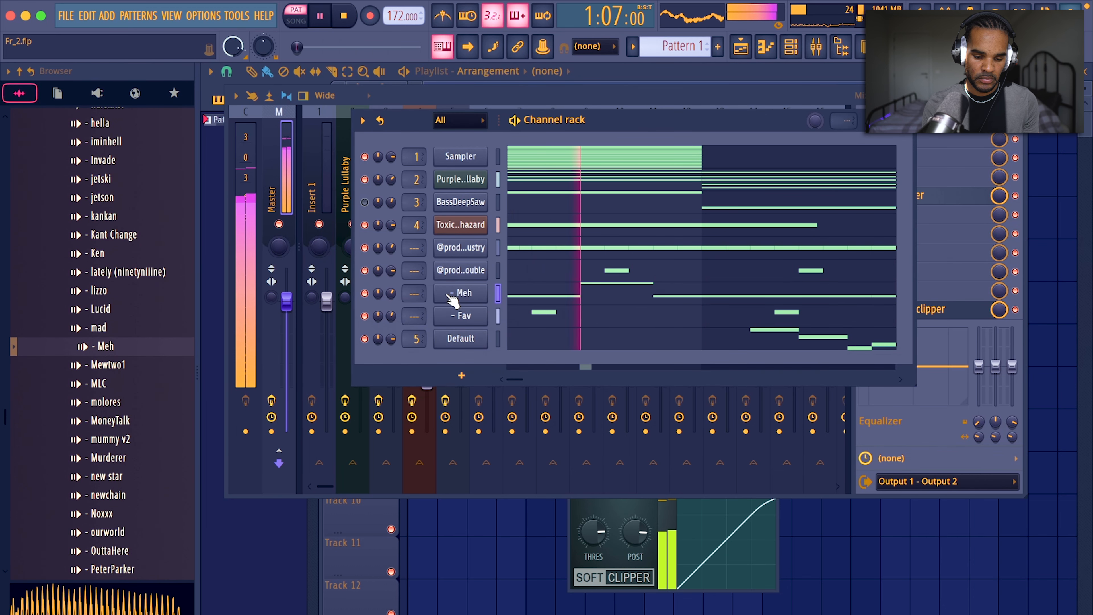
Audition the neighbouring 808 samples, replace Meh with lizzo and play back the pattern
left_click(99, 328)
key("space")
left_click(100, 311)
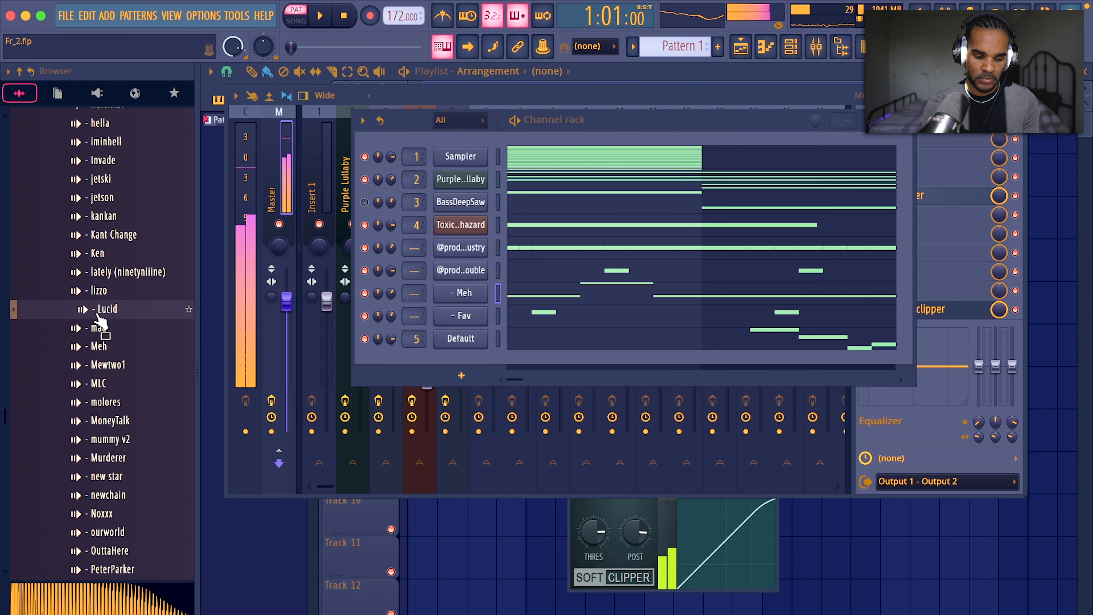
left_click(104, 293)
left_click_drag(116, 293, 481, 298)
key("space")
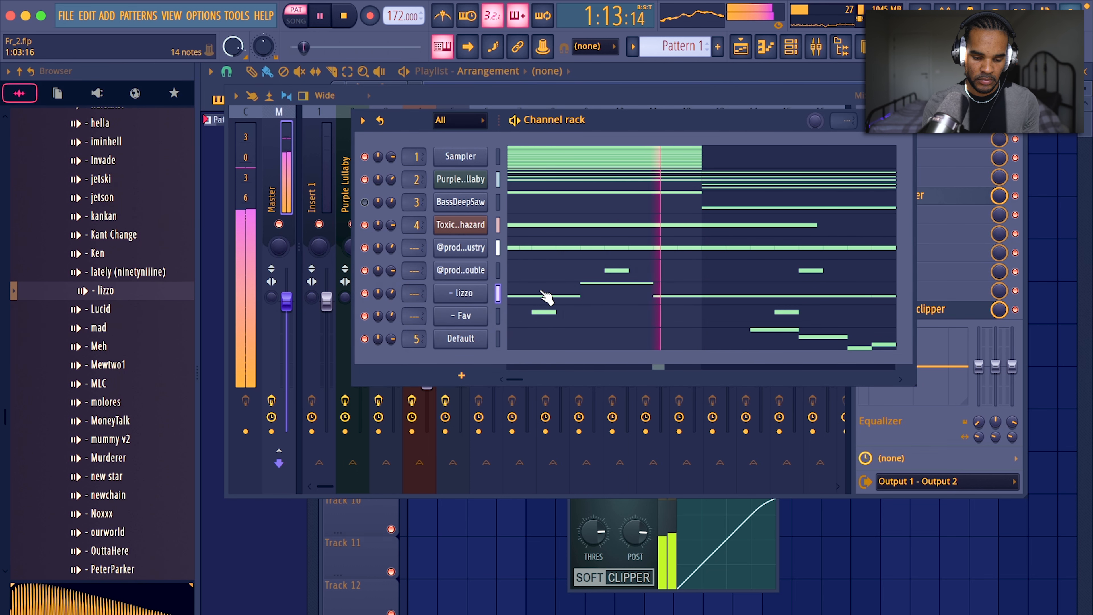
Transpose the A5 note in bar 1 of the lizzo 808 down to D5, auditioning the pattern between changes
left_click(546, 297)
left_click(288, 141)
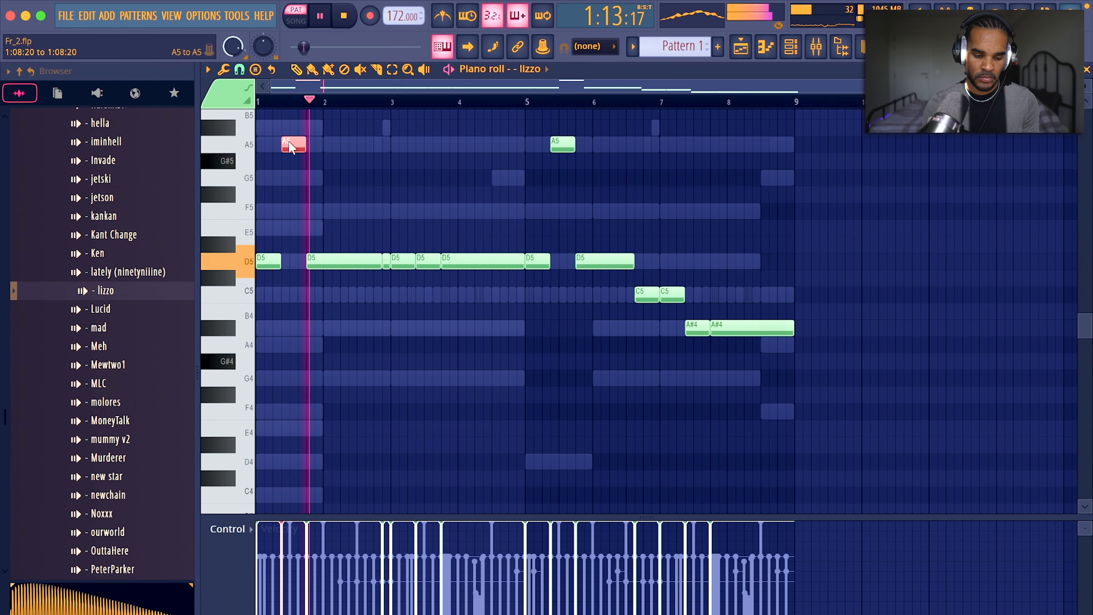
key("super+Down")
key("space")
key("space")
key("shift+Up")
key("space")
key("space")
key("shift+Up")
key("shift+Up")
key("shift+Up")
key("shift+Up")
key("space")
key("space")
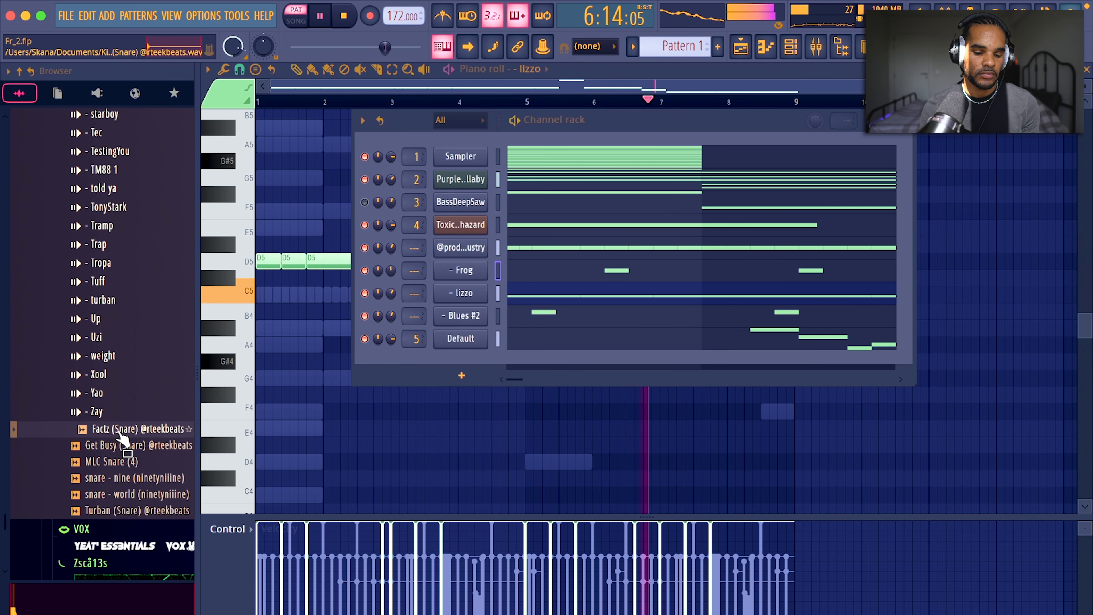
left_click_drag(118, 428, 471, 276)
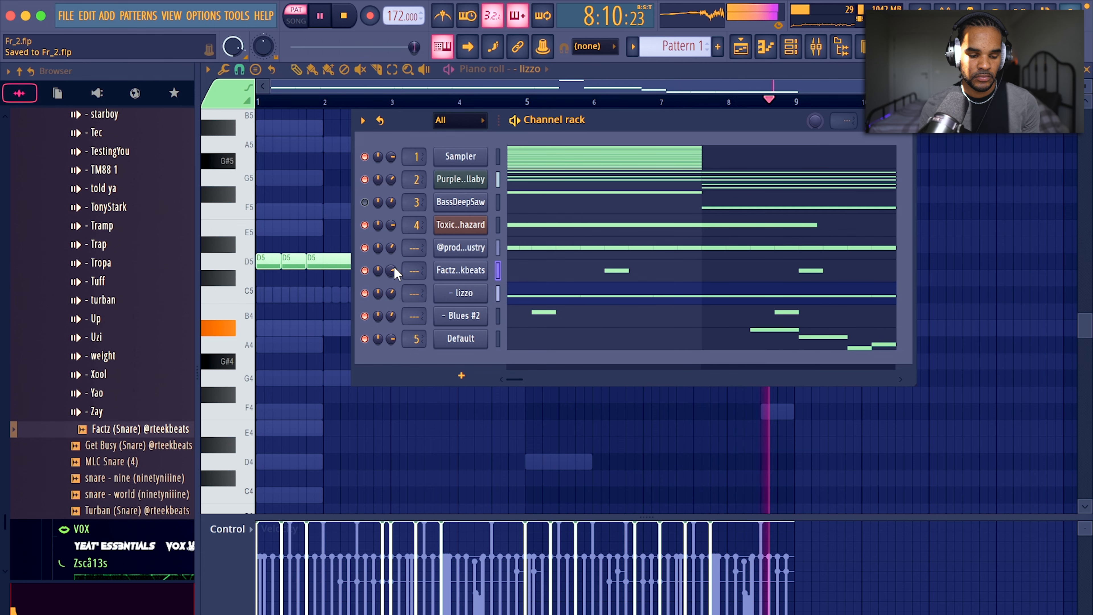
scroll(151, 264, "up", 20)
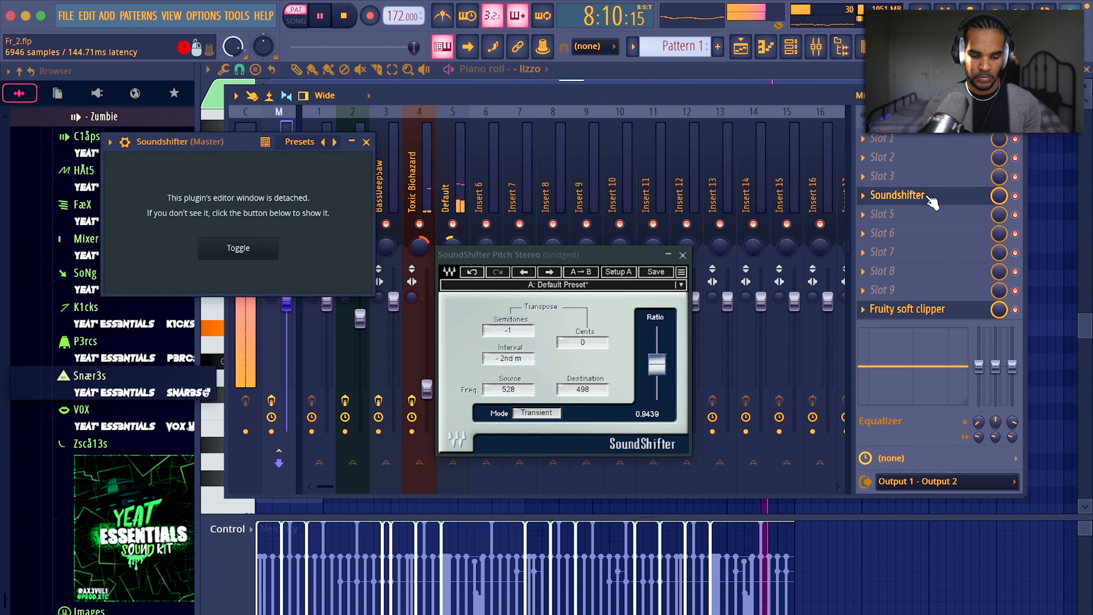
Set the master's SoundShifter to -2 semitones and add HalfTime in slot 5 with a 1/2 loop
left_click_drag(512, 330, 521, 342)
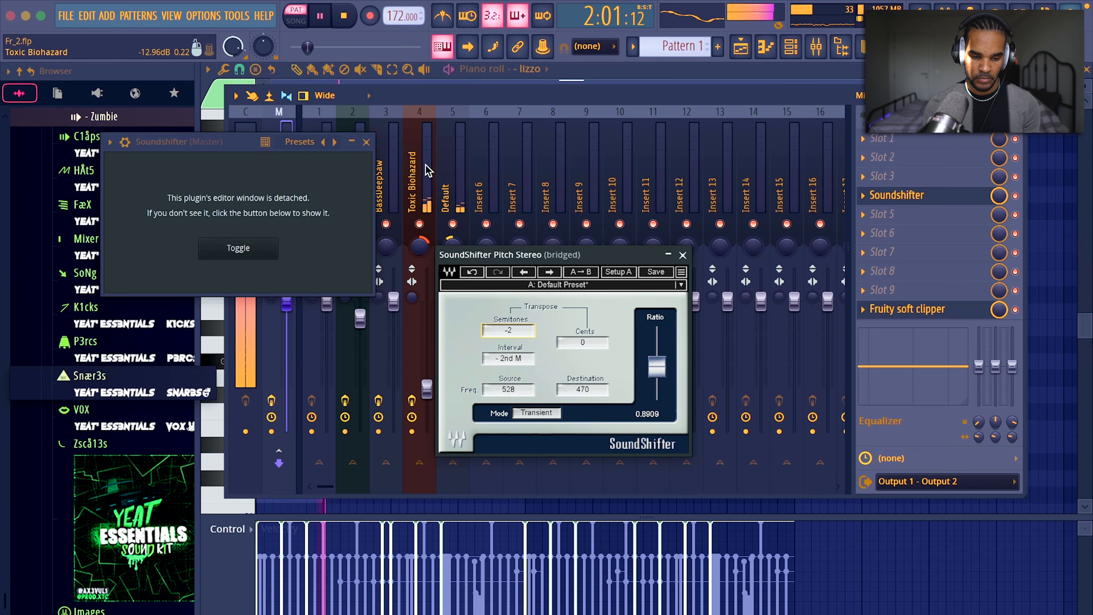
left_click(366, 142)
left_click(928, 221)
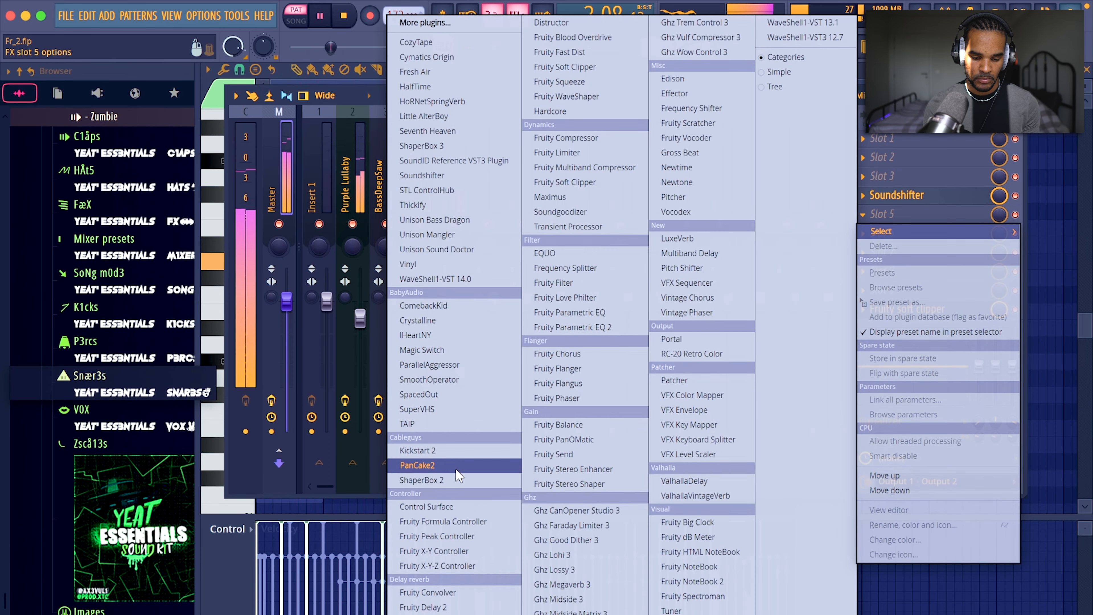
left_click(420, 86)
left_click(313, 231)
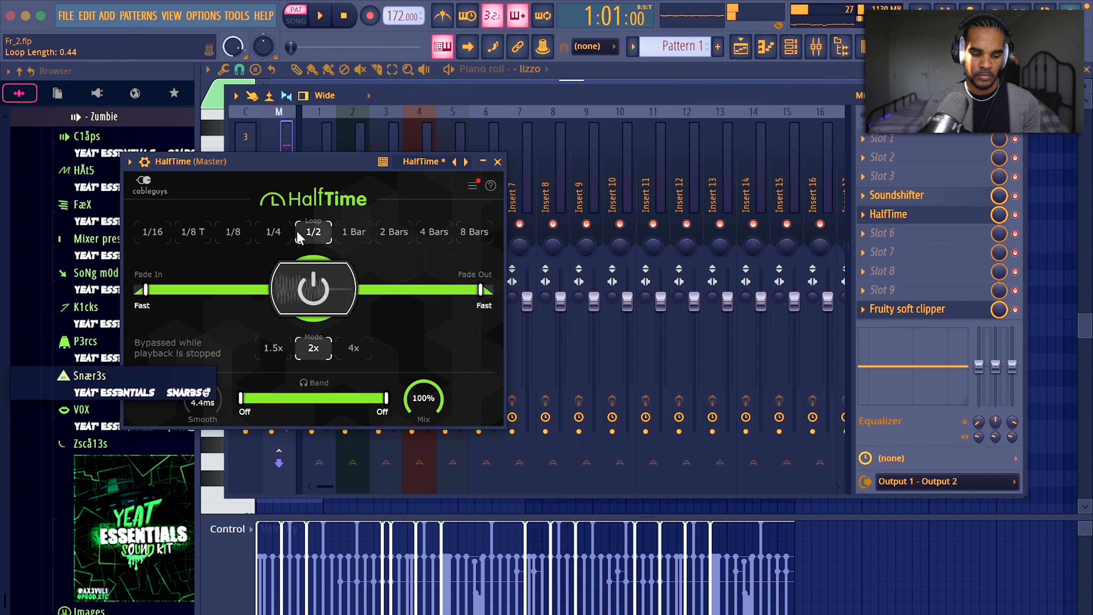
Set the master's HalfTime to a 4 Bars loop at 1.5x and raise the project tempo to 177 BPM
left_click(432, 241)
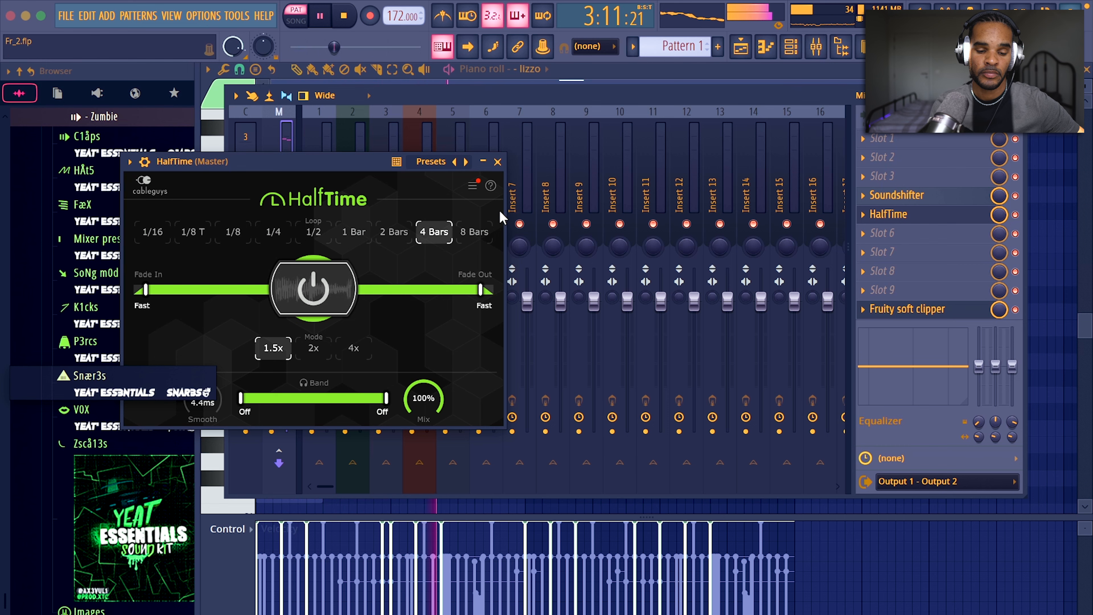
left_click(498, 162)
scroll(403, 17, "up", 3)
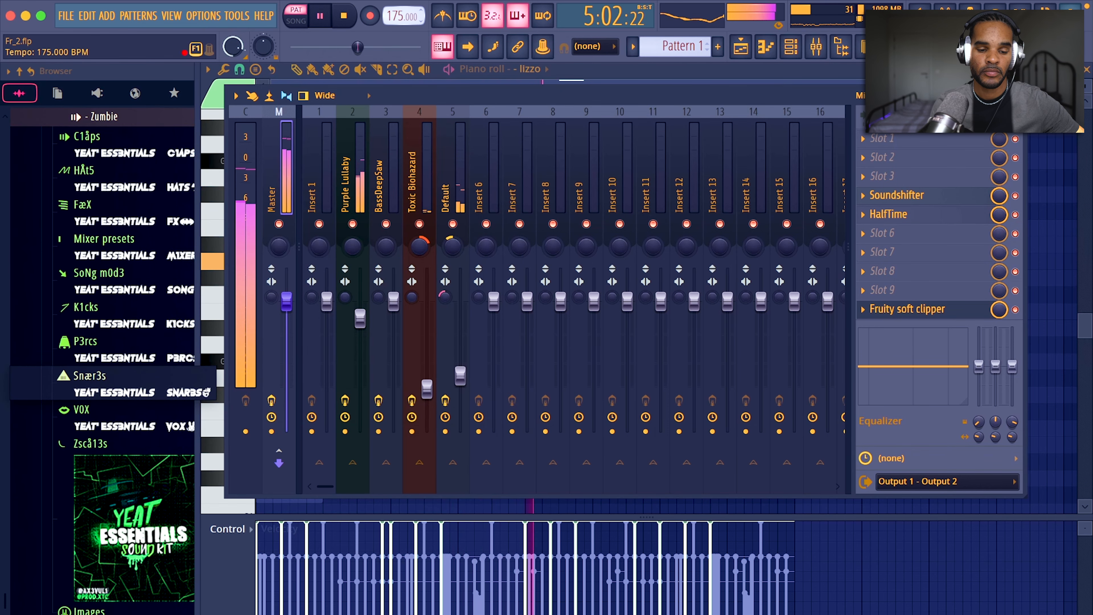
Set the master's SoundShifter transpose to 0 semitones
left_click(903, 195)
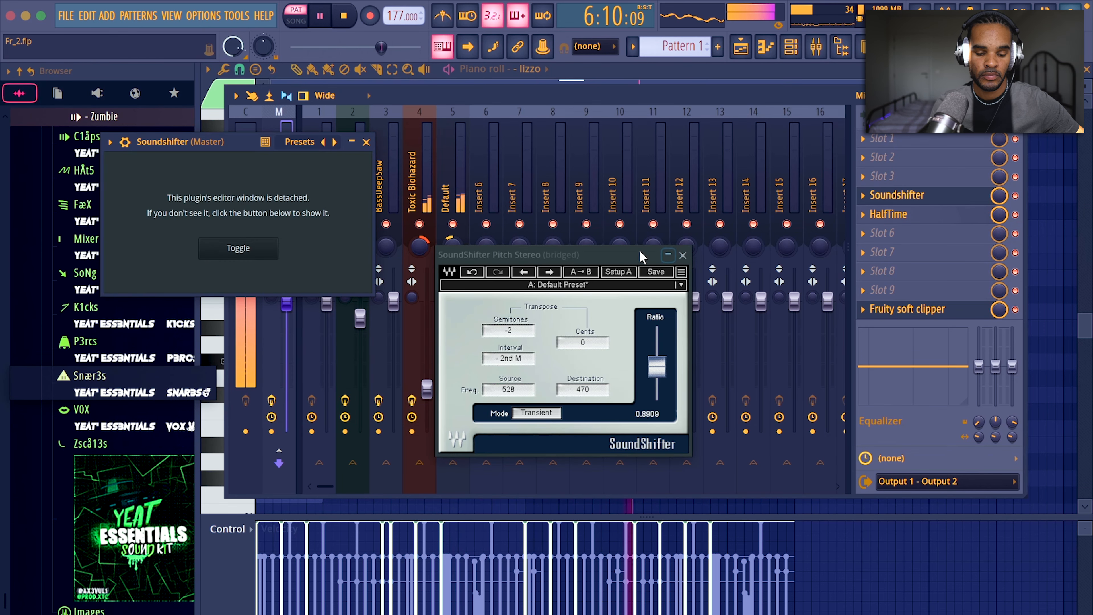
left_click(529, 331)
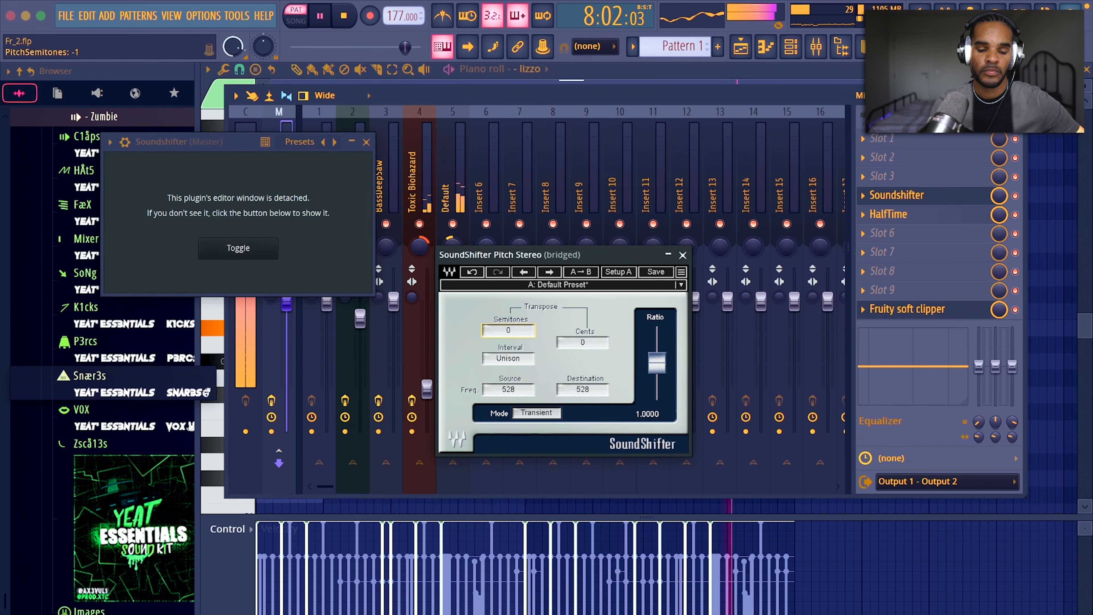
left_click(365, 142)
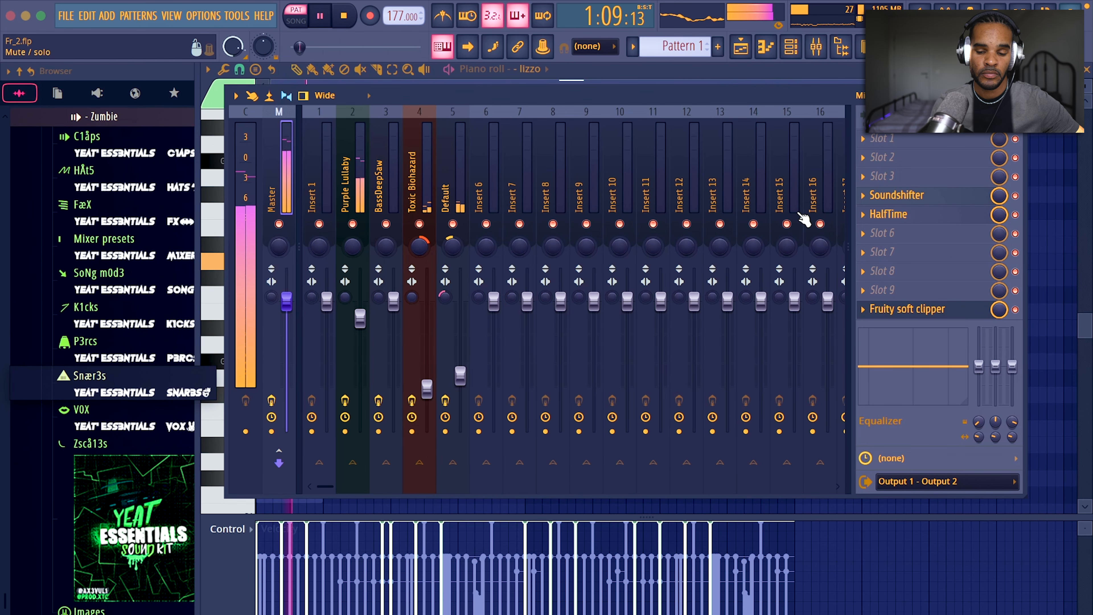
Add ValhallaVintageVerb in the master's slot 6 with a 36.5 % mix and a 0.58 s decay
left_click(882, 233)
left_click(696, 496)
left_click_drag(204, 306, 196, 461)
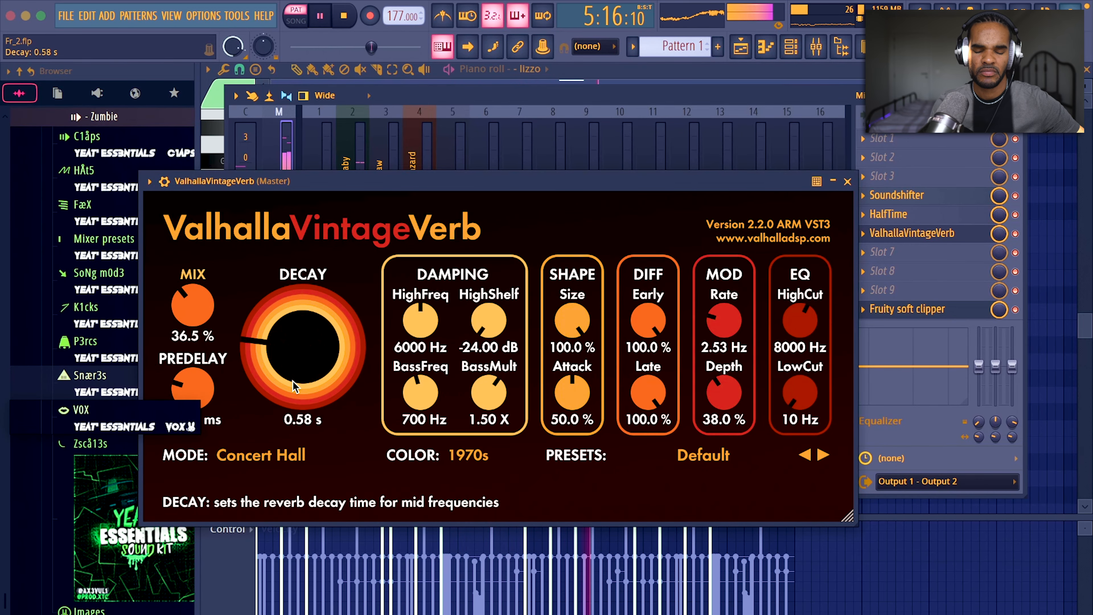
left_click(848, 181)
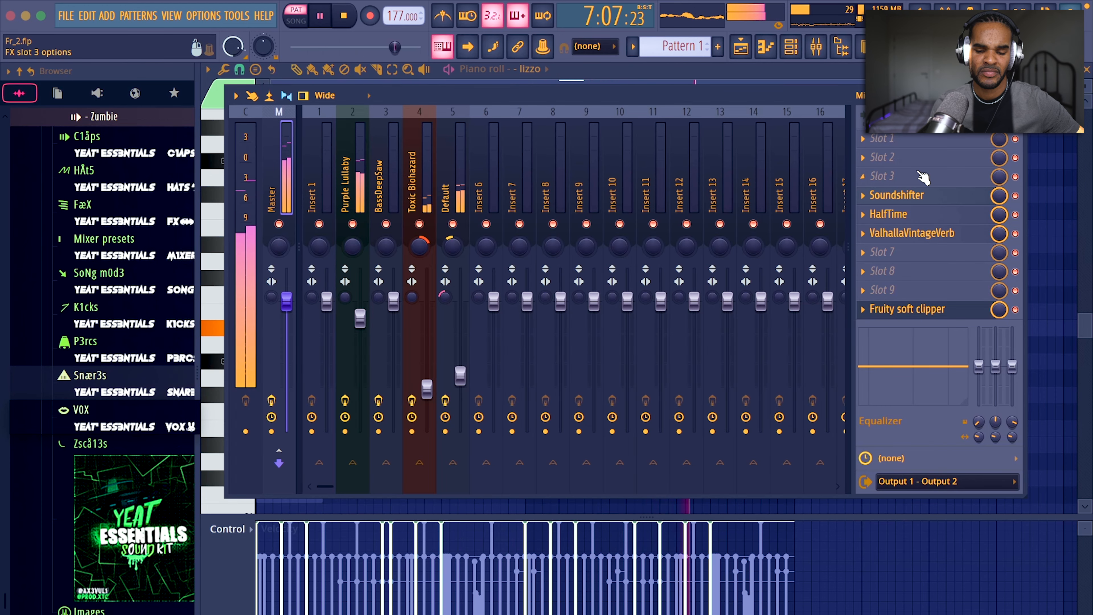
Raise the tempo to 195 BPM and revisit the master's HalfTime and SoundShifter, readjusting the semitones
left_click(925, 214)
left_click(899, 214)
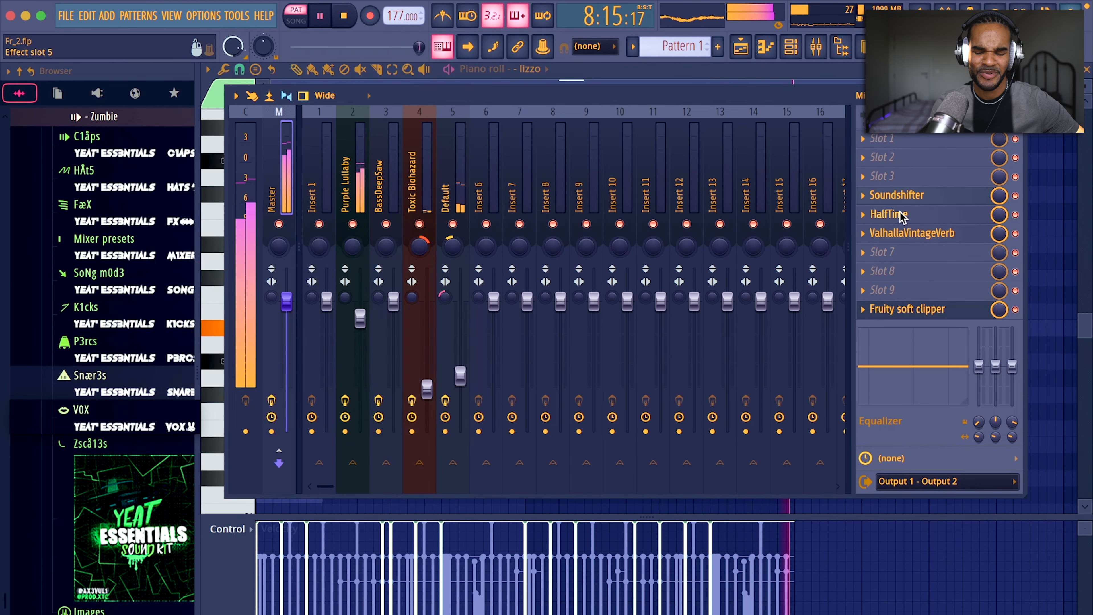
left_click(897, 195)
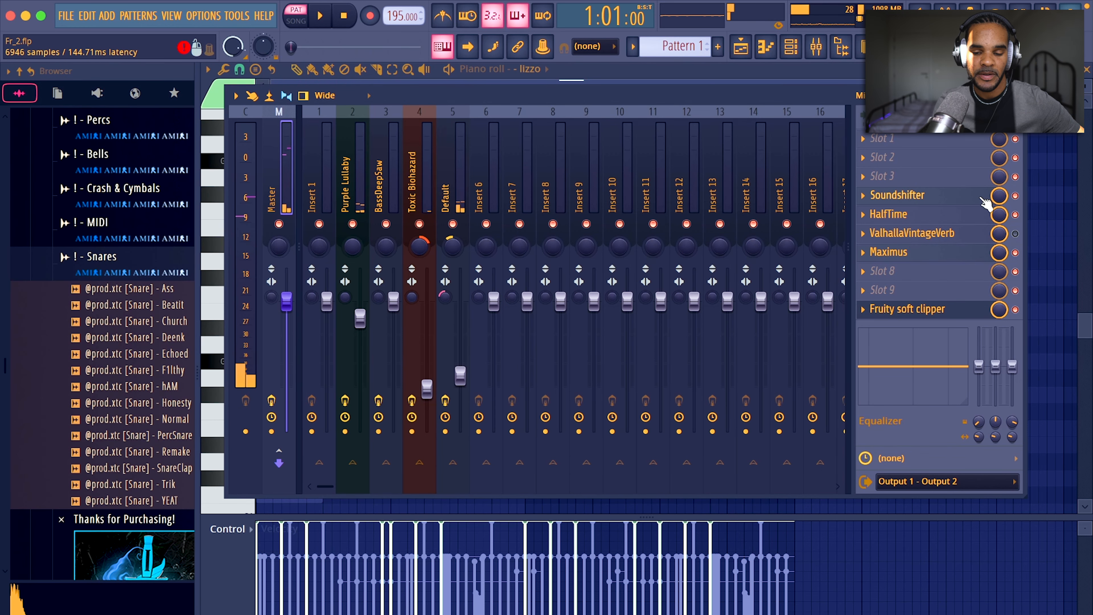
left_click(897, 195)
left_click(508, 330)
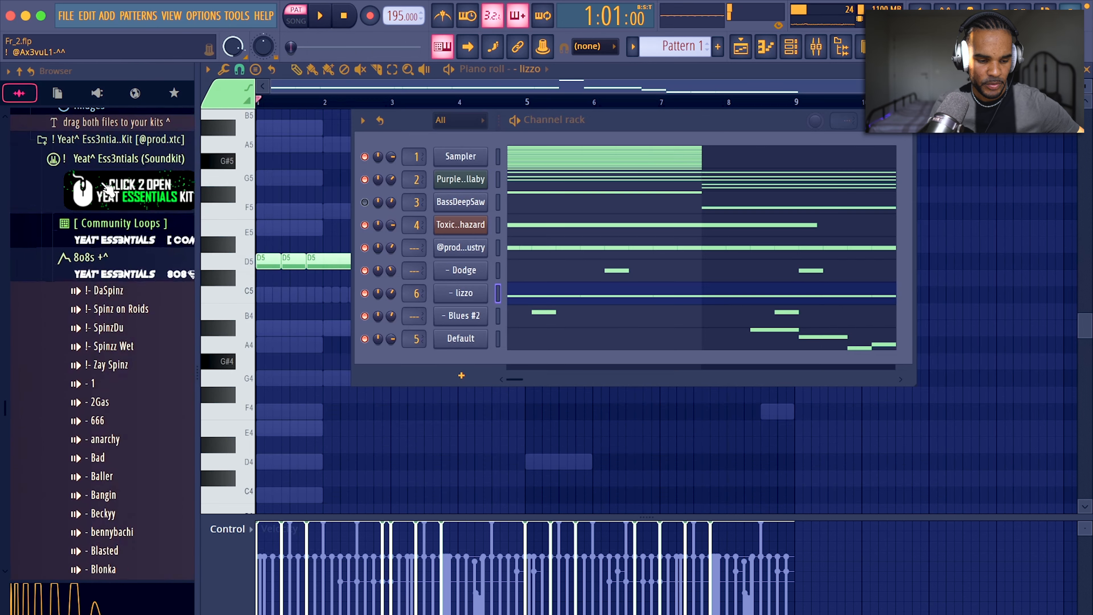
scroll(113, 163, "up", 10)
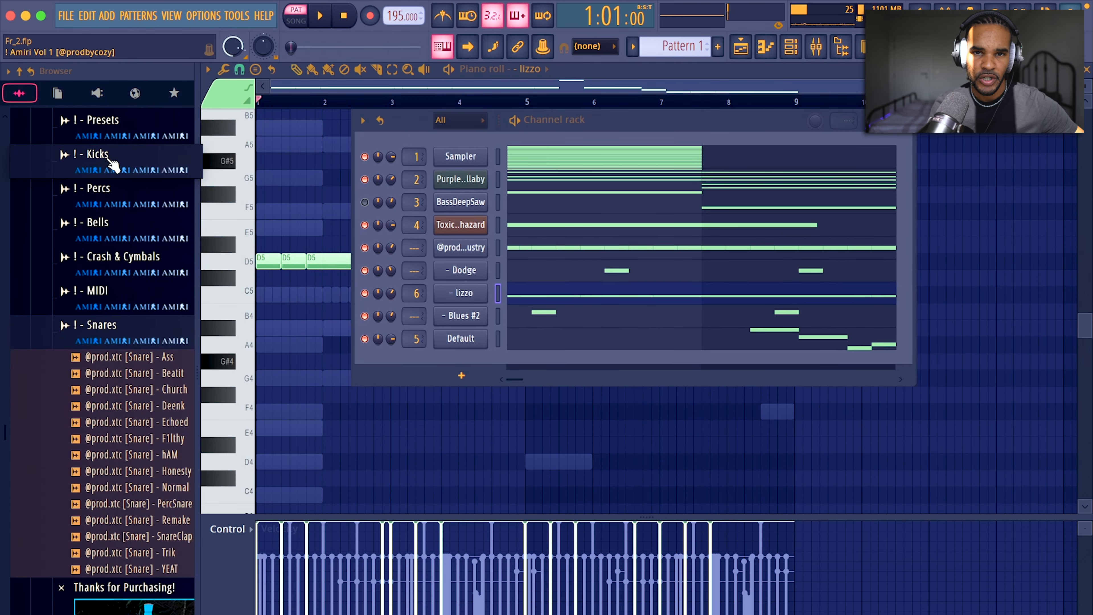
left_click(112, 163)
left_click(114, 203)
left_click_drag(147, 273, 471, 374)
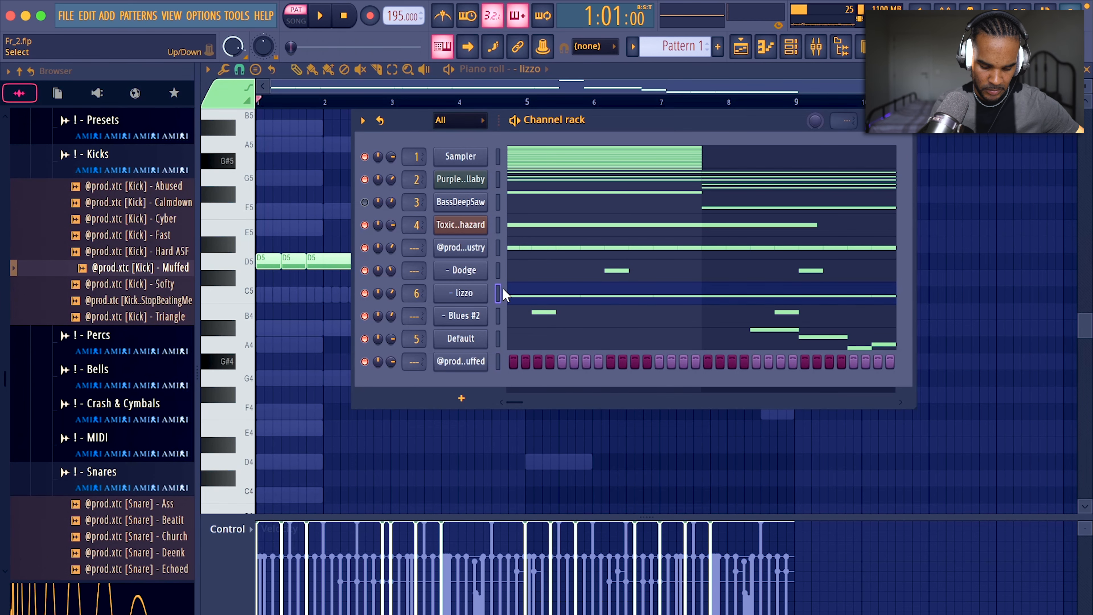
Paste the lizzo 808 notes into the Muffed kick, bring them all to short C5 hits and play the pattern
key("super+v")
left_click(534, 368)
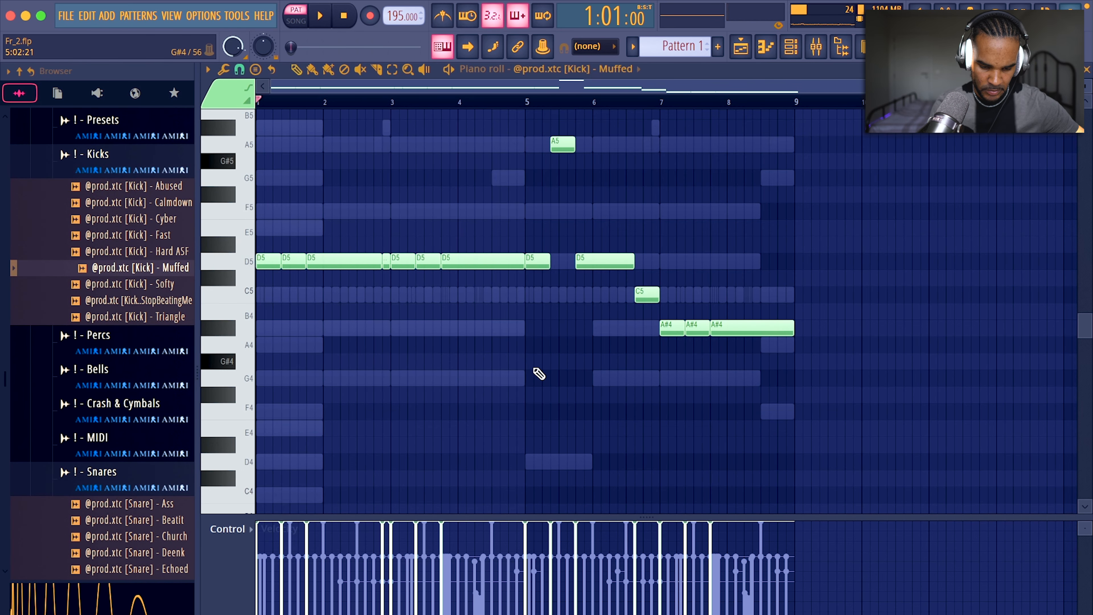
key("shift+c")
key("shift+d")
key("space")
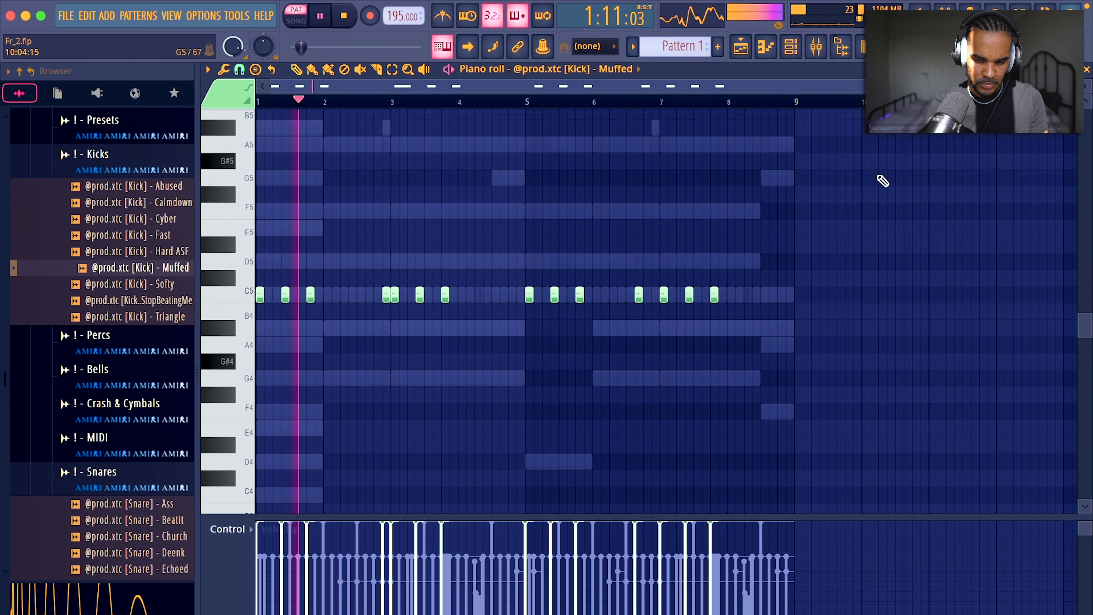
Close the kick's piano roll and split Pattern 1 by channel for the playlist
left_click(1087, 69)
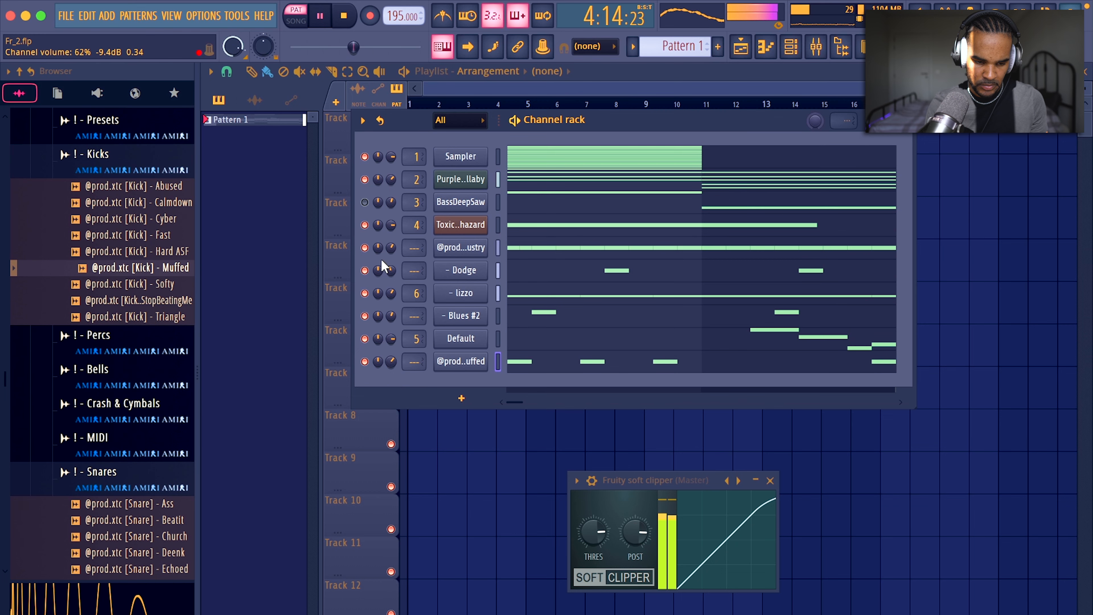
right_click(232, 126)
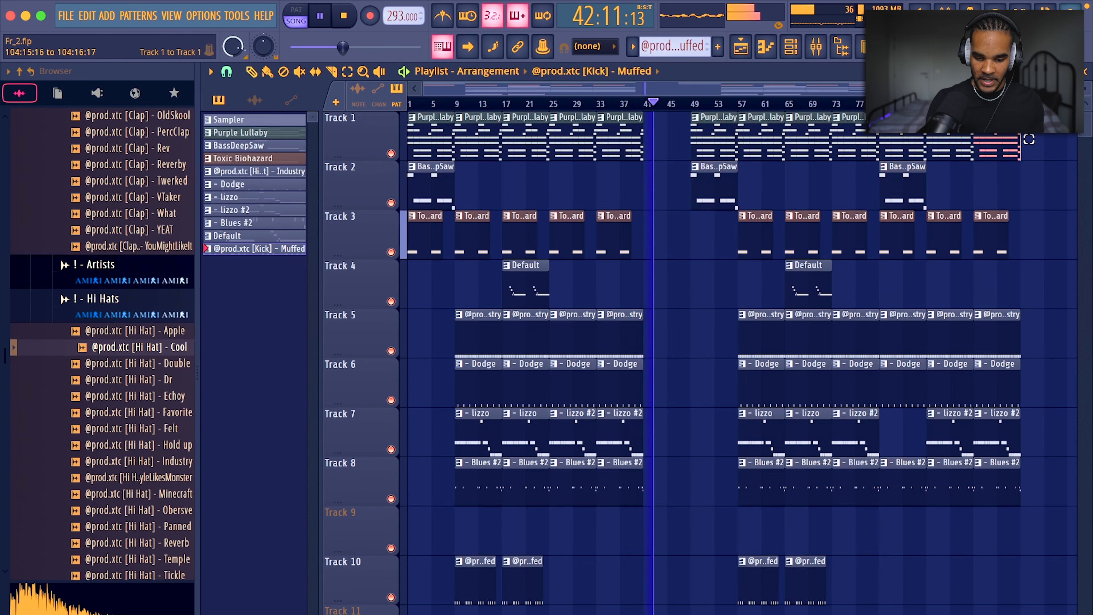
Move all playlist clips from bar 49 onward back to bar 41, directly after the first section
left_click_drag(720, 129, 720, 129)
key("space")
left_click_drag(711, 183, 665, 183)
Place a Muffed kick clip at bar 41 on Track 10, shorten it to its first hit and play the section
left_click(532, 586)
left_click(646, 581)
scroll(671, 587, "up", 3)
scroll(671, 588, "up", 3)
left_click_drag(721, 571, 637, 572)
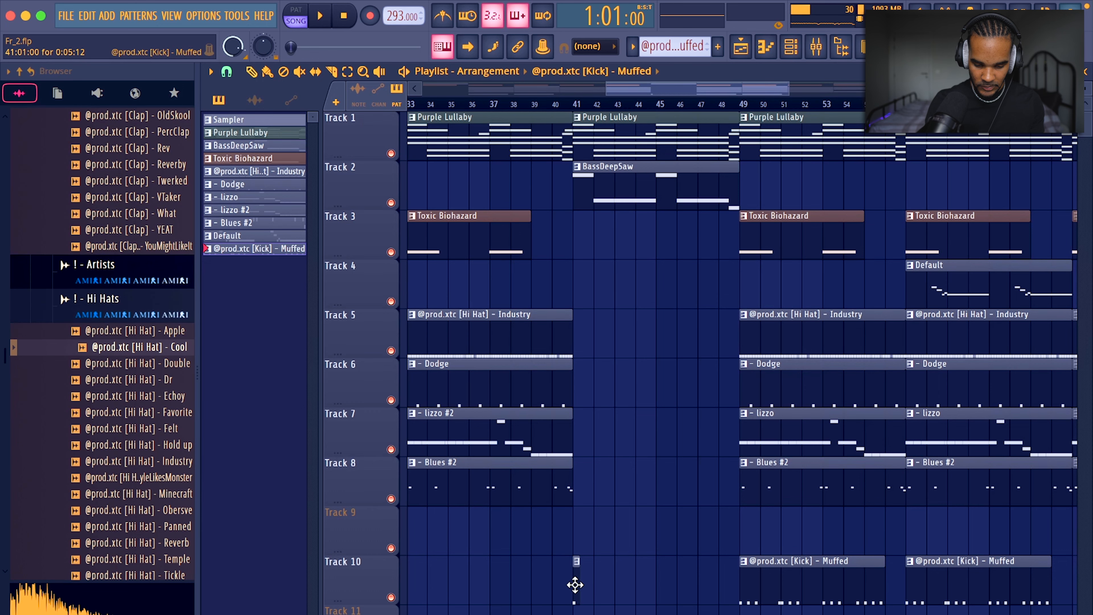
key("space")
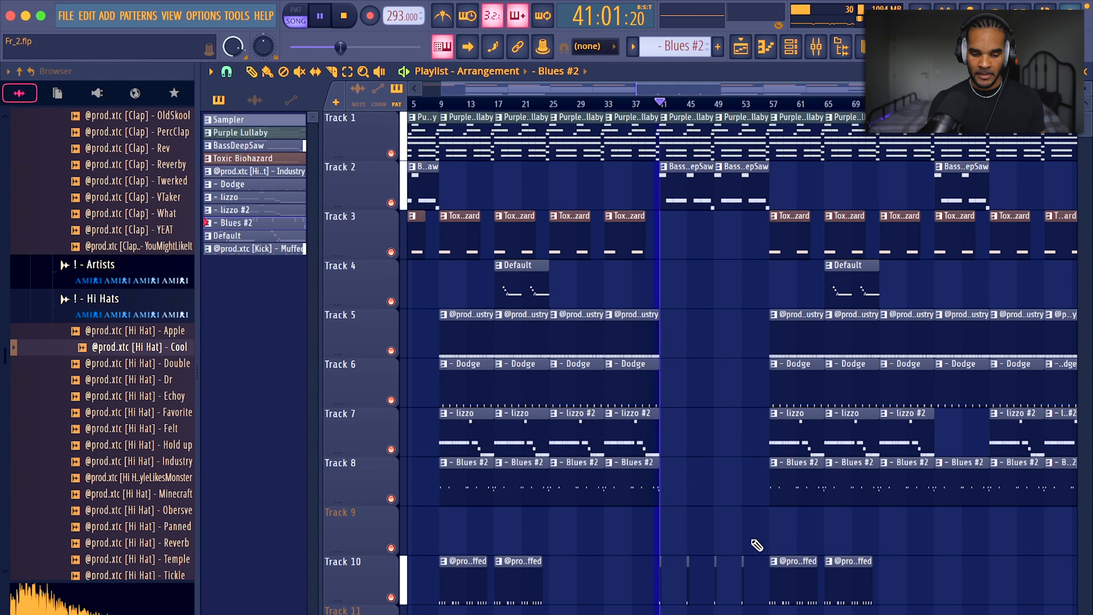